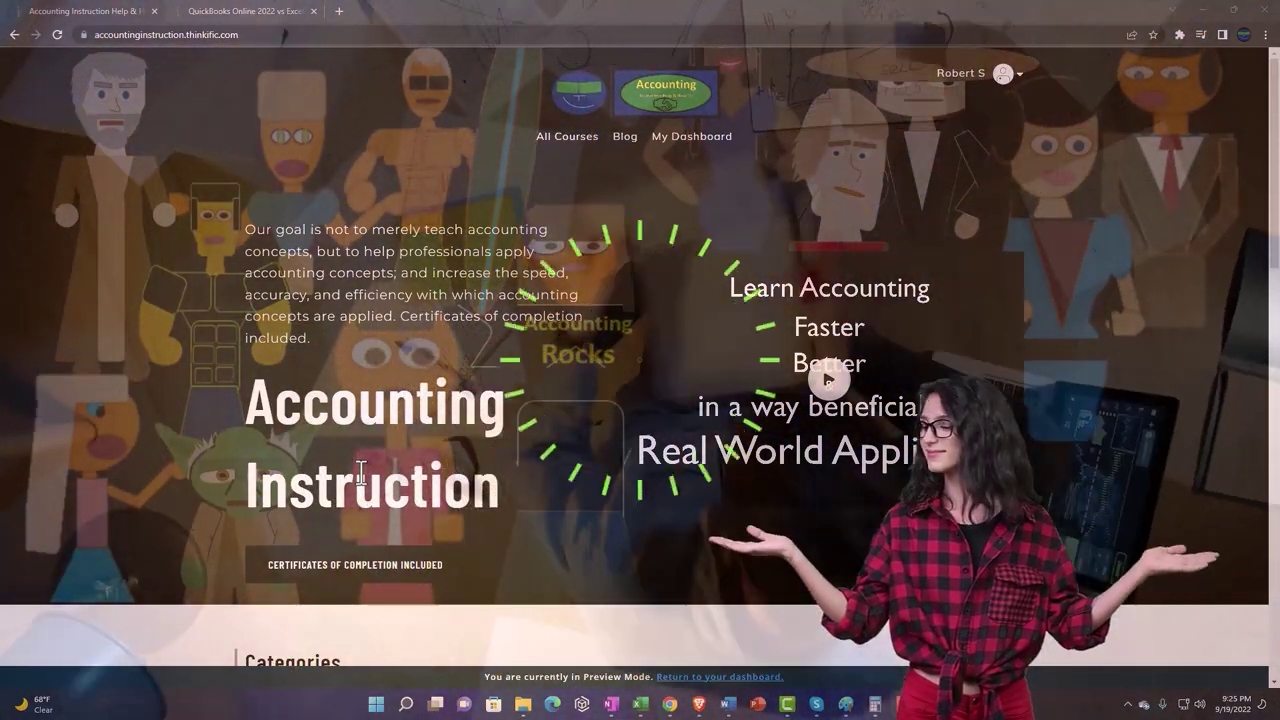
Step: Browse the course categories on the Accounting Instruction site and look through the lesson sections of the QuickBooks Online 2022 course
scroll(177, 557, "down", 6)
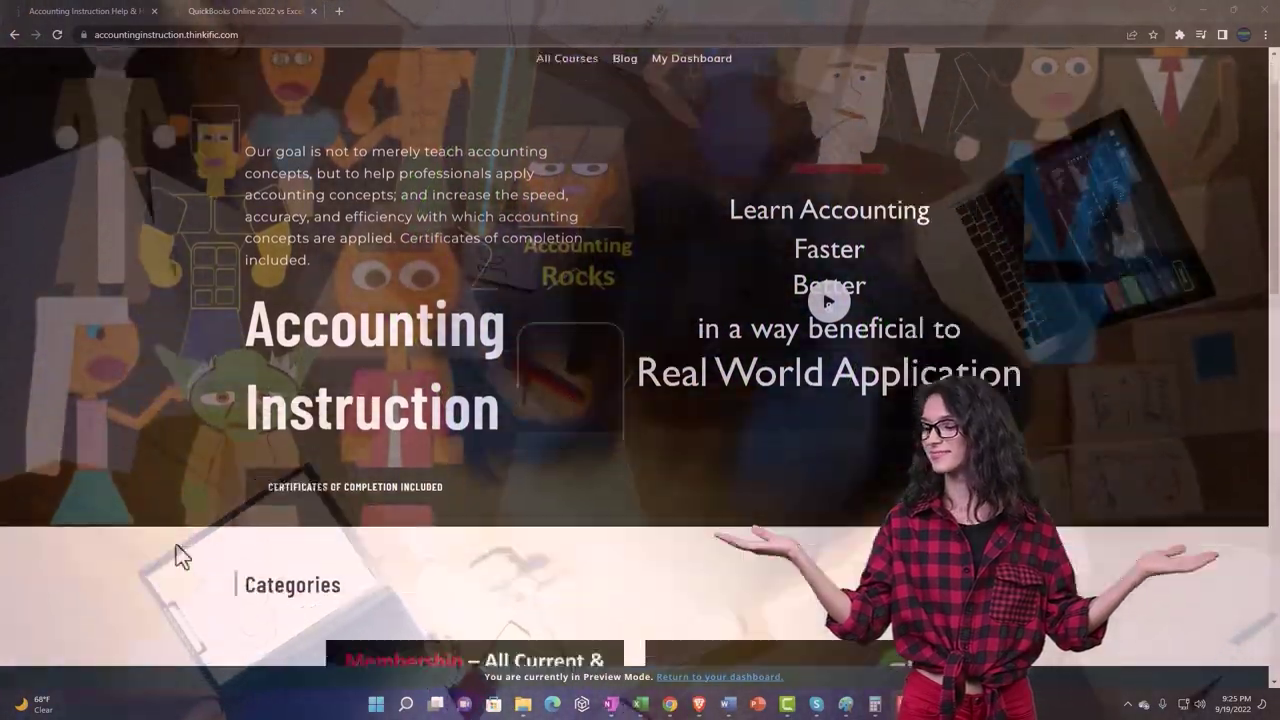
scroll(176, 557, "down", 4)
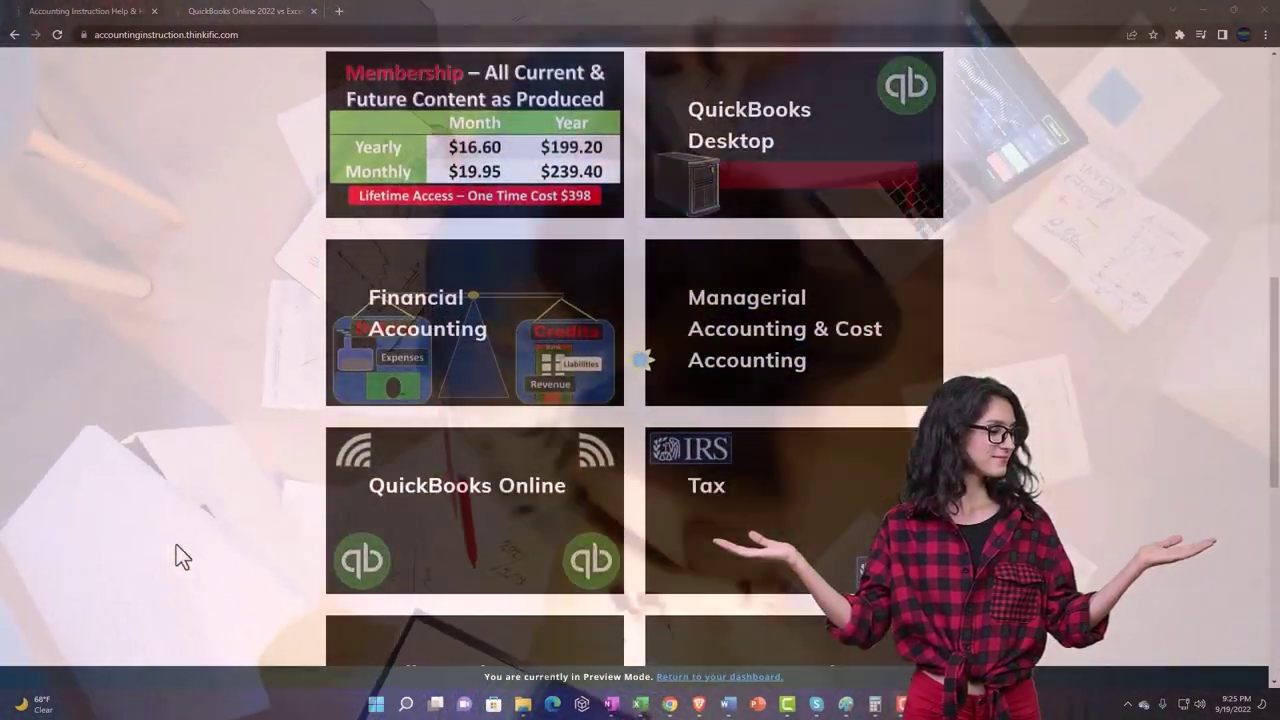
scroll(176, 545, "down", 3)
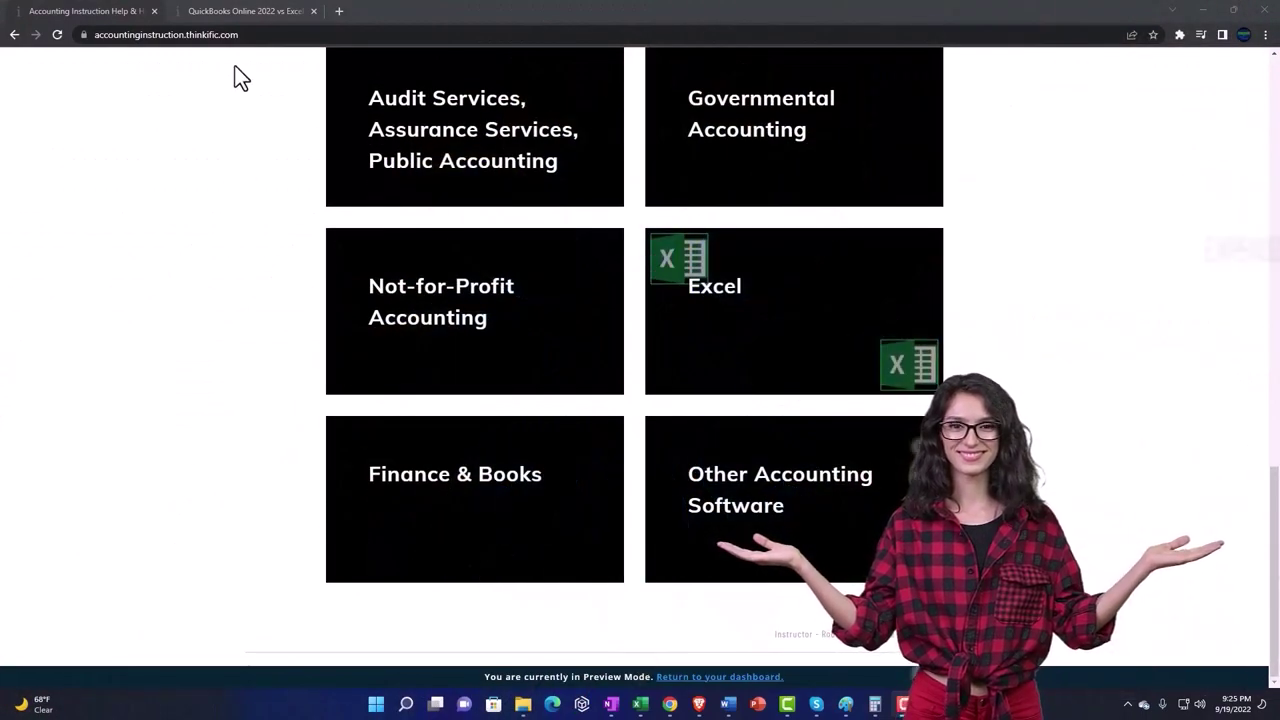
left_click(228, 12)
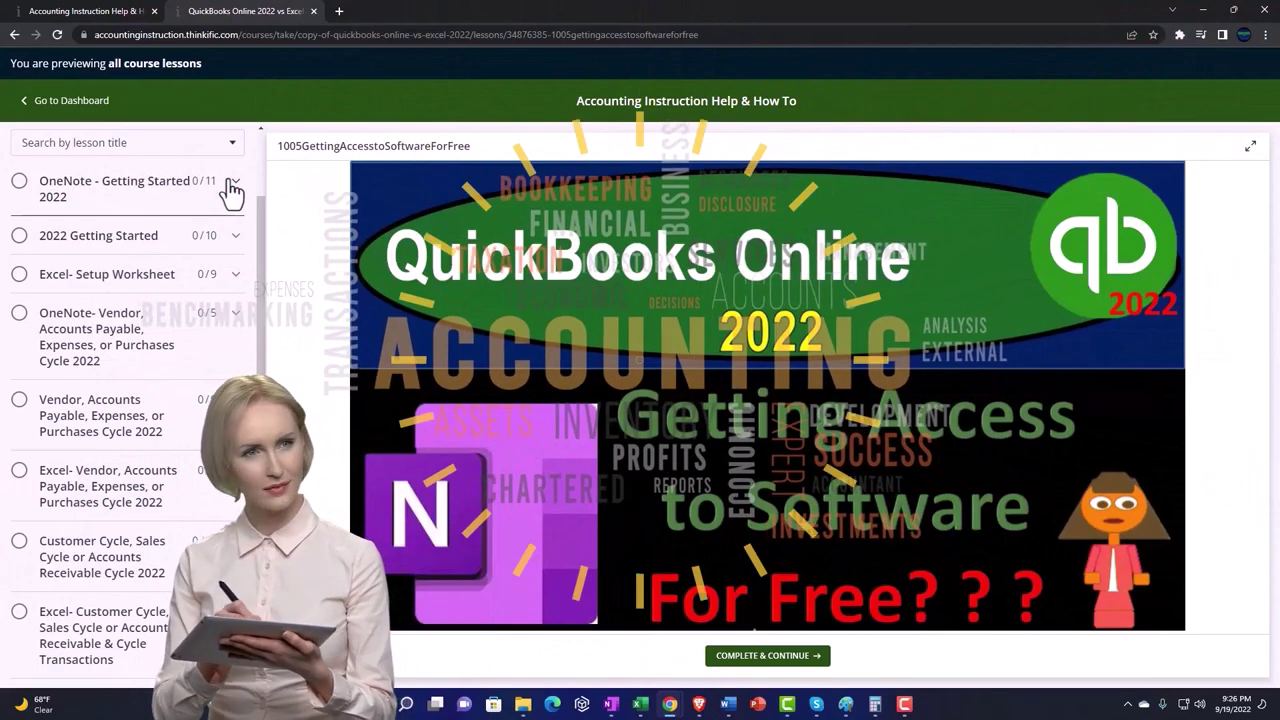
left_click(231, 188)
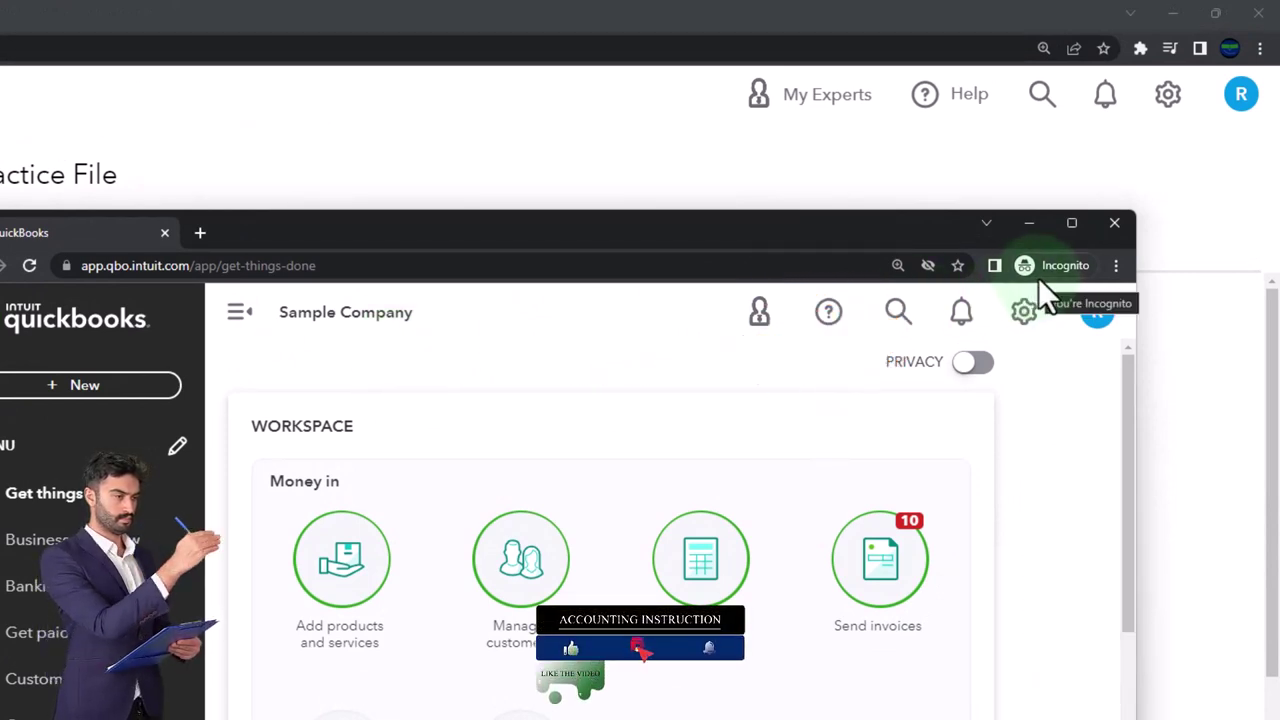
Step: View the New Incognito window option and the sample company's settings menu, and return to the Bank Feeds Practice File
left_click(1116, 265)
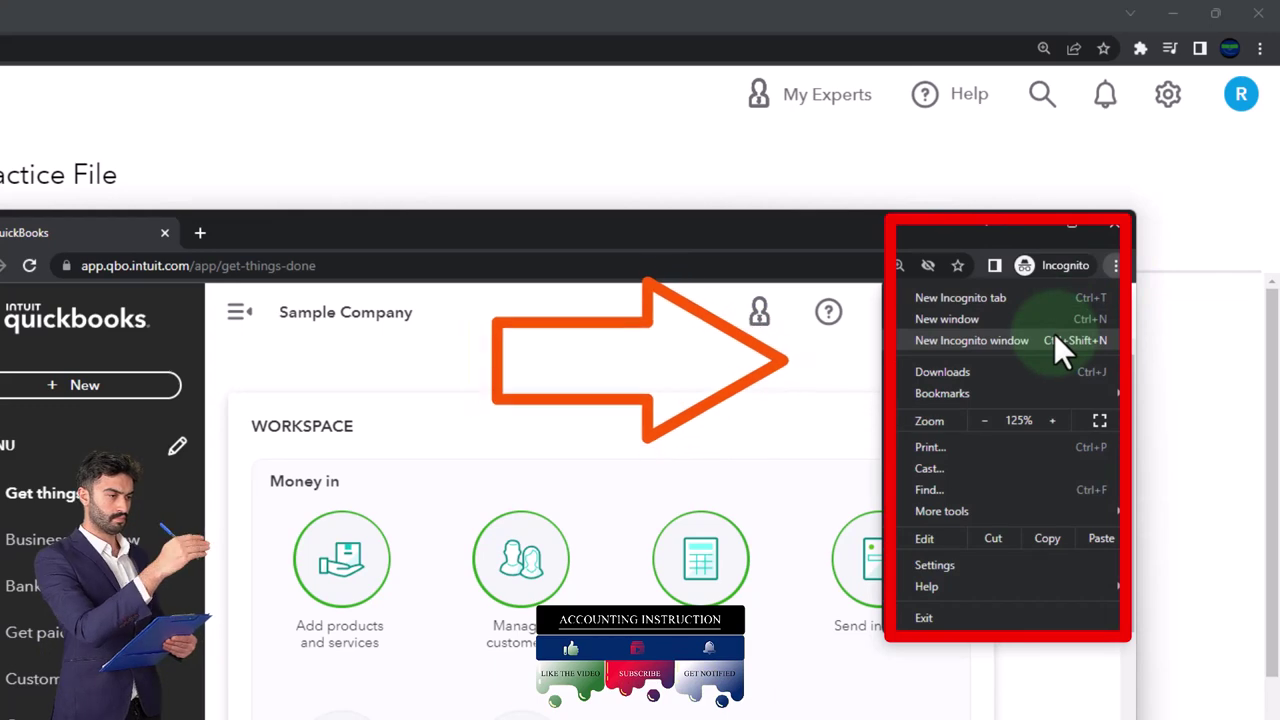
left_click(336, 347)
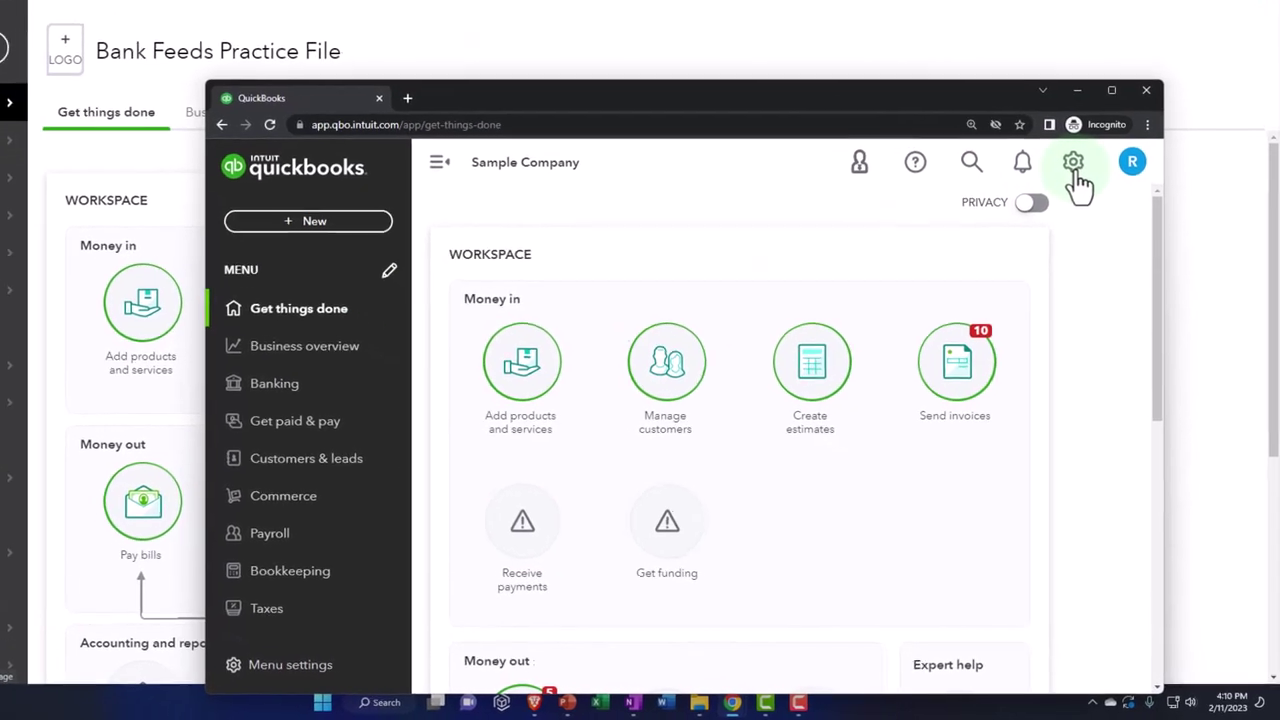
left_click(1096, 224)
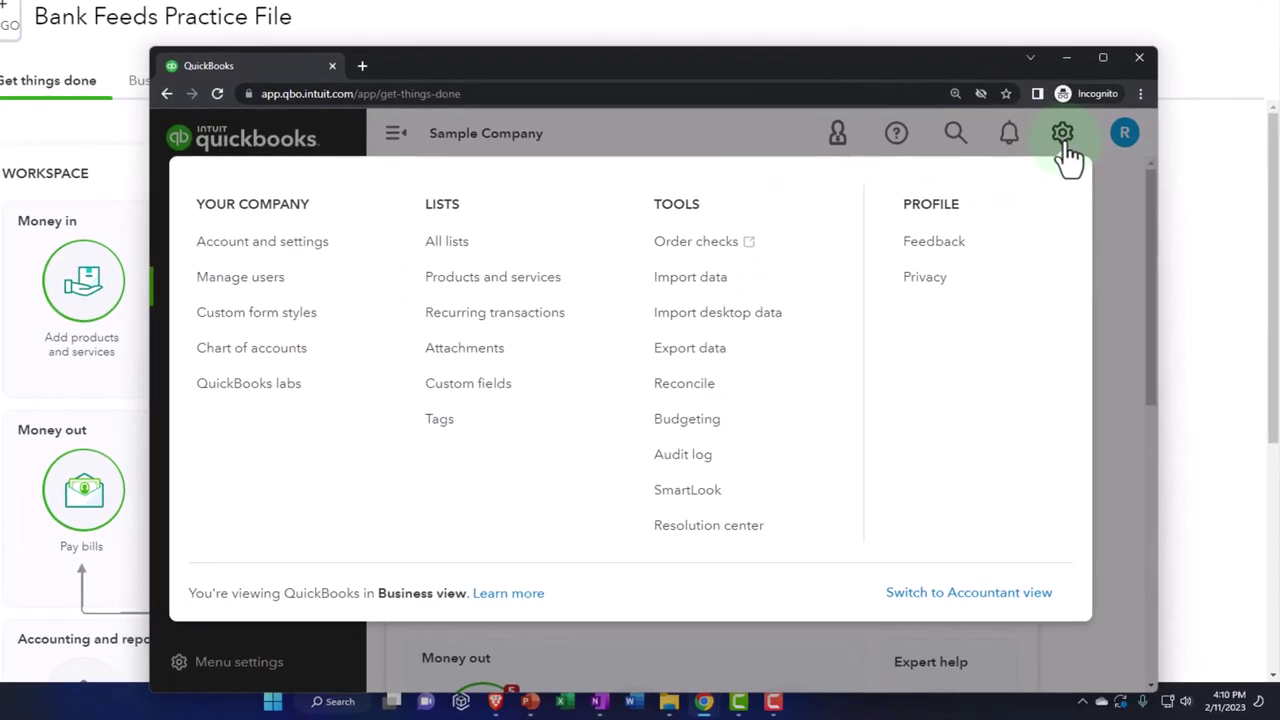
left_click(1130, 534)
key("super+Down")
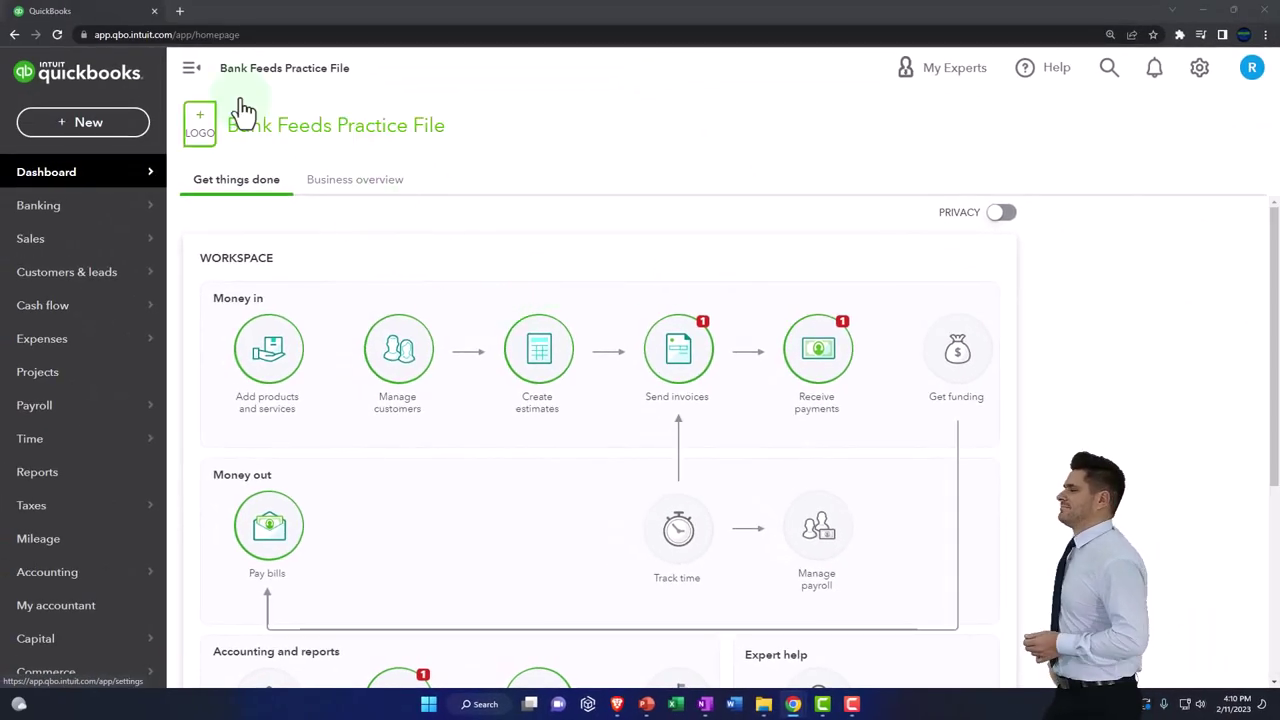
Step: Duplicate the Bank Feeds Practice File browser tab twice
right_click(110, 11)
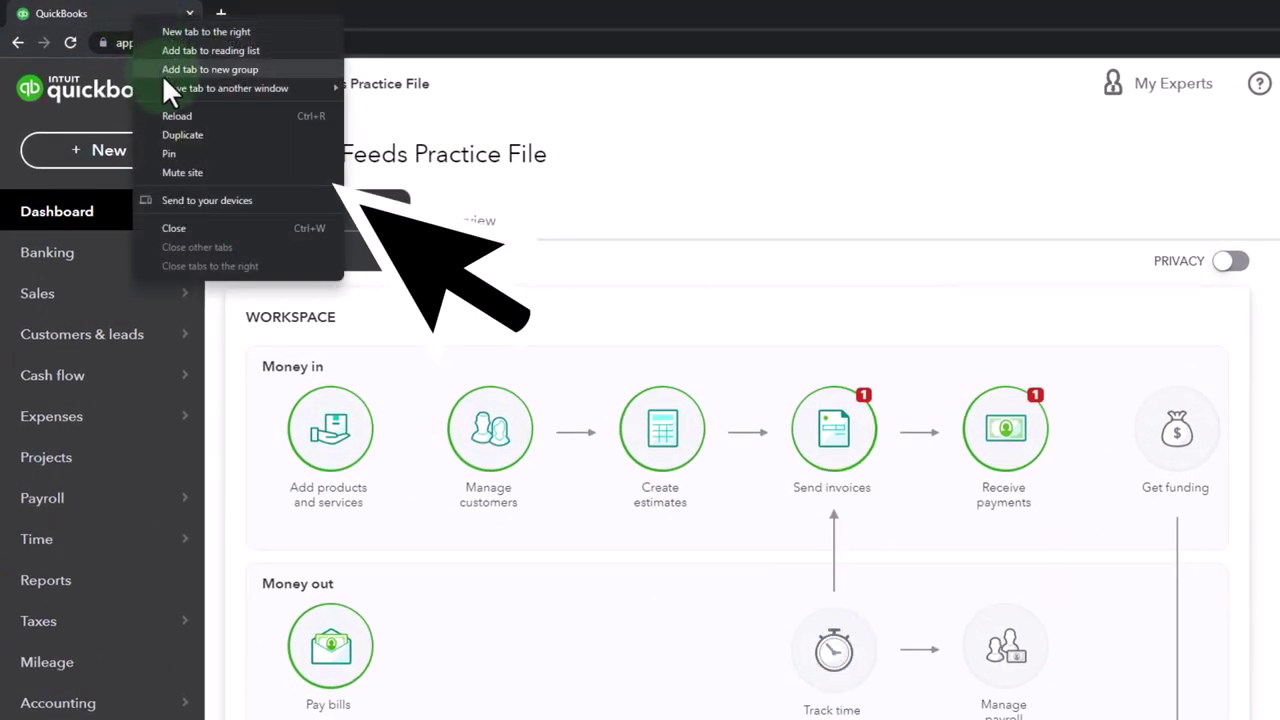
left_click(237, 134)
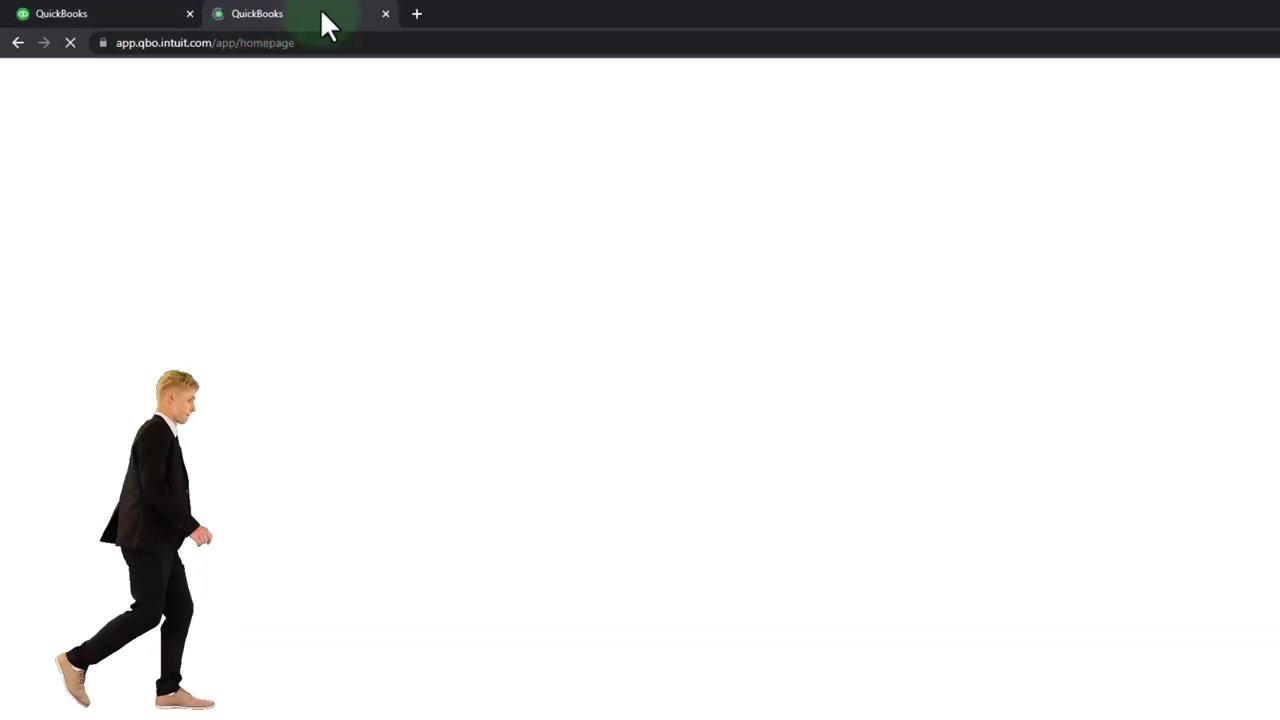
right_click(321, 12)
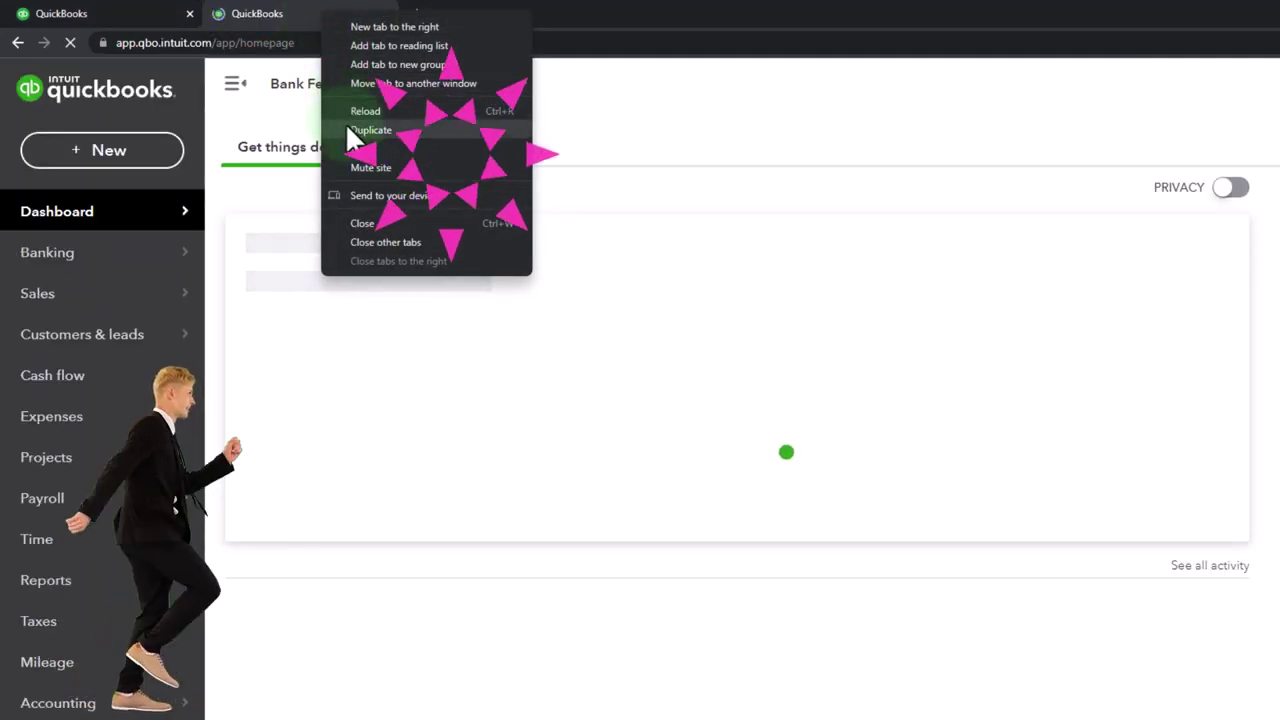
left_click(436, 129)
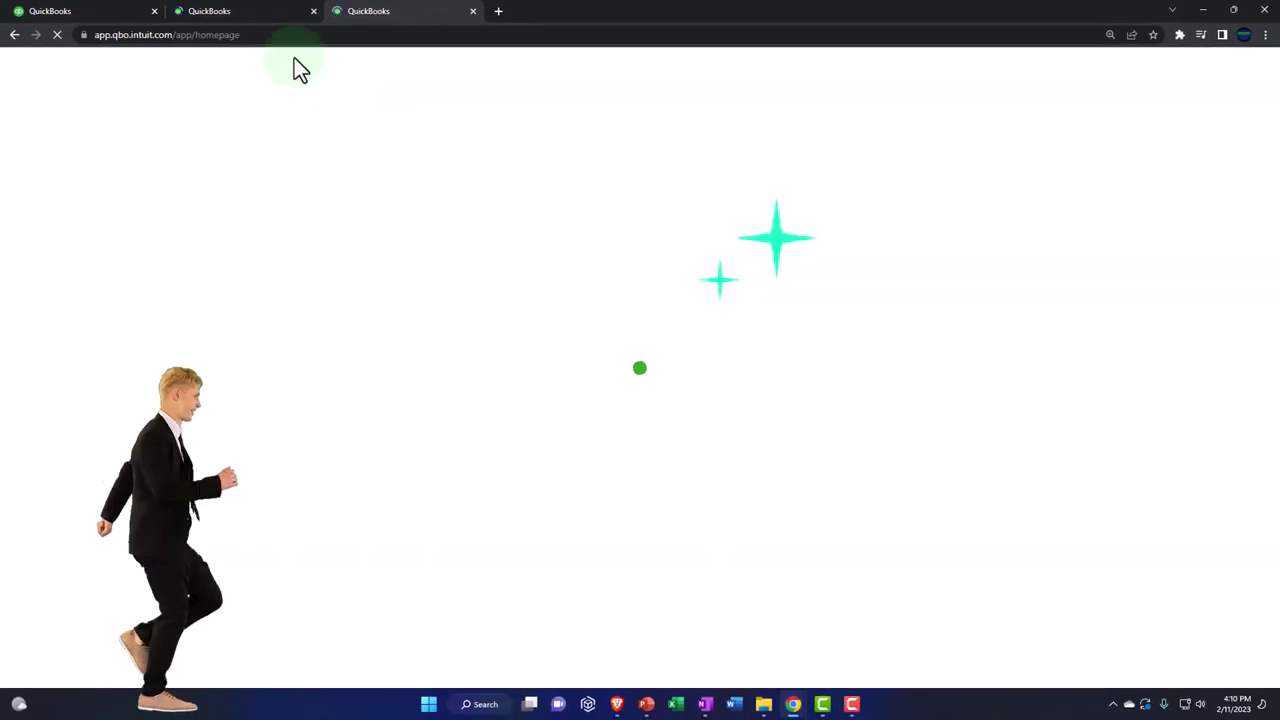
Step: Open the Balance Sheet report in the second practice file tab and visit Business overview in the sample company
left_click(231, 12)
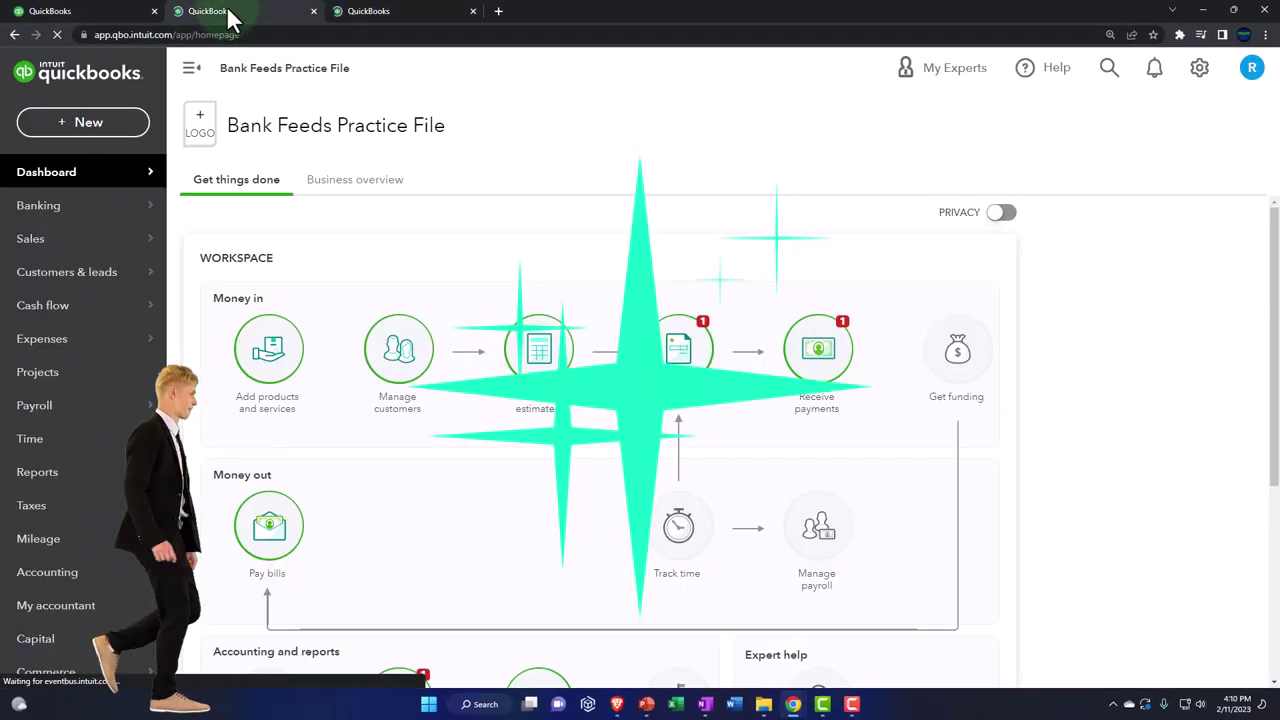
left_click(60, 475)
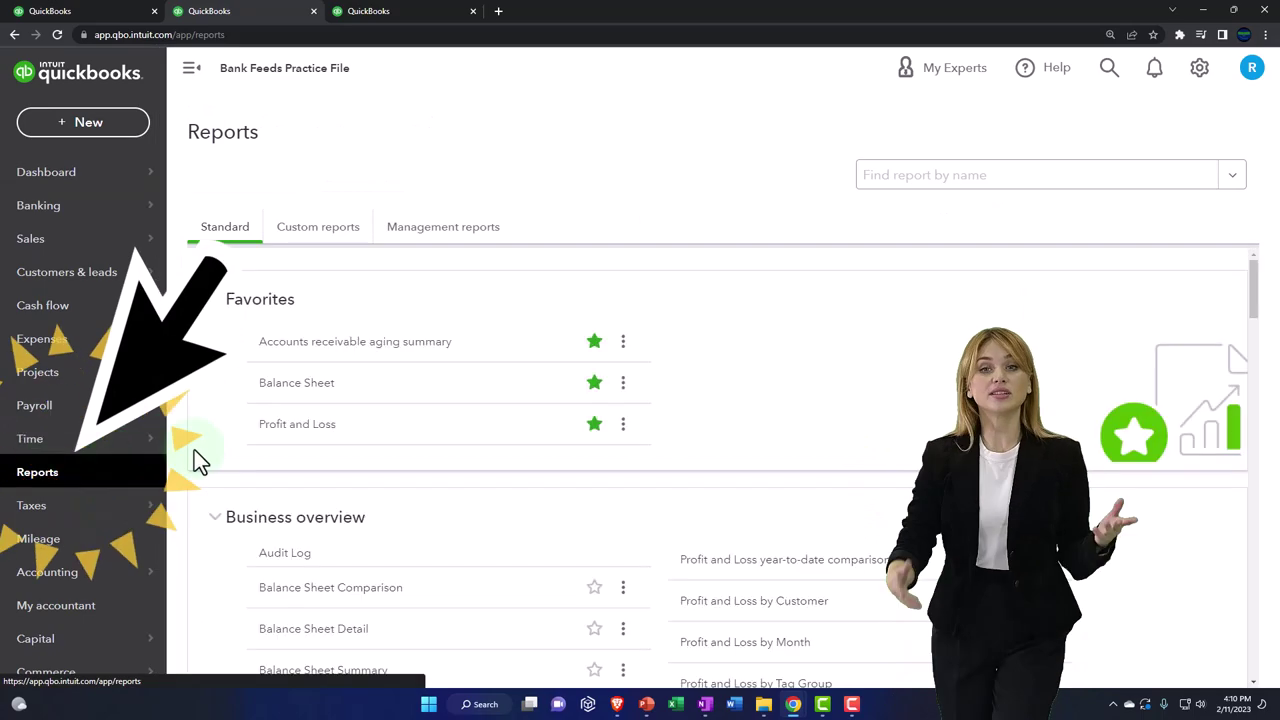
left_click(296, 390)
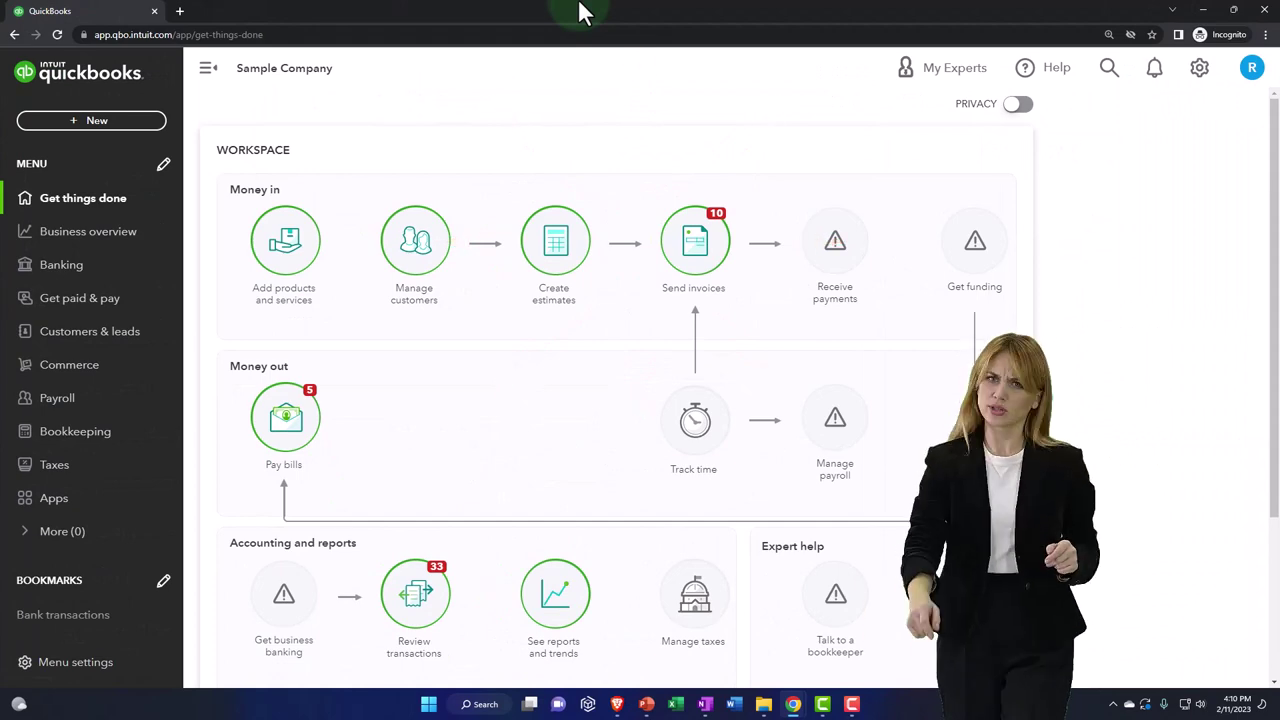
left_click(110, 234)
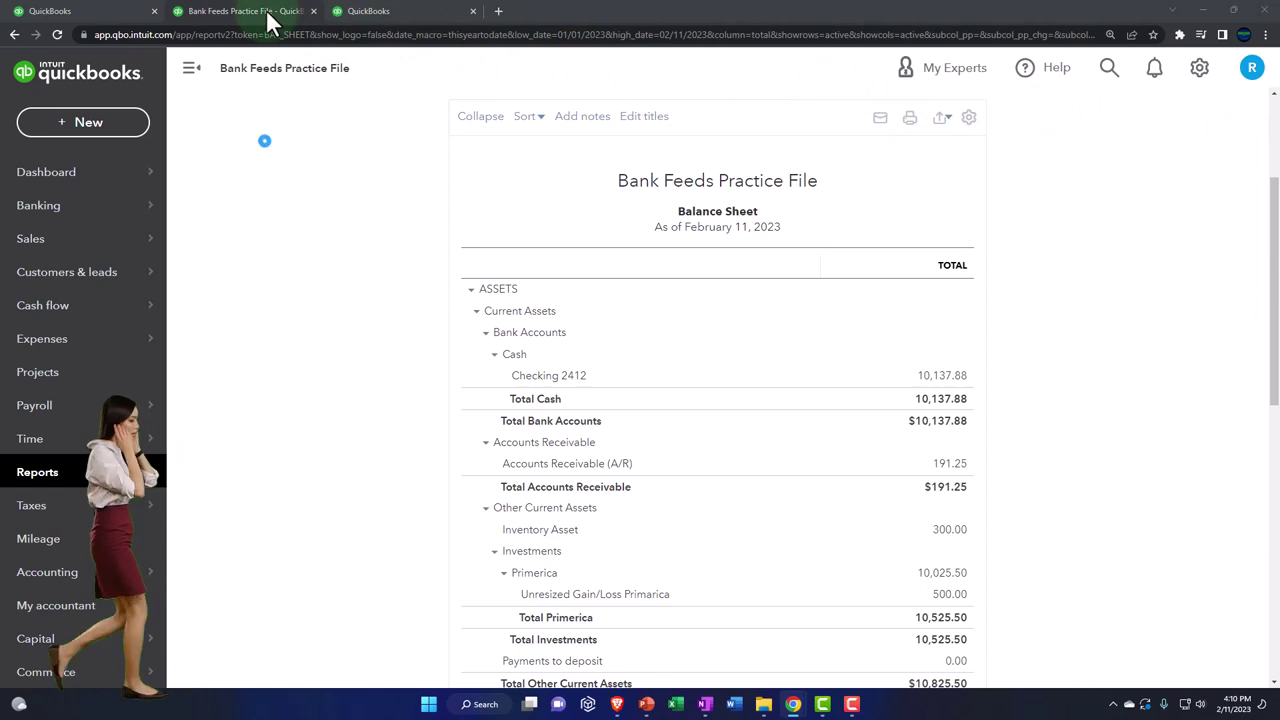
Step: Open the Profit and Loss report in the third practice file tab and collapse the navigation menu
left_click(360, 14)
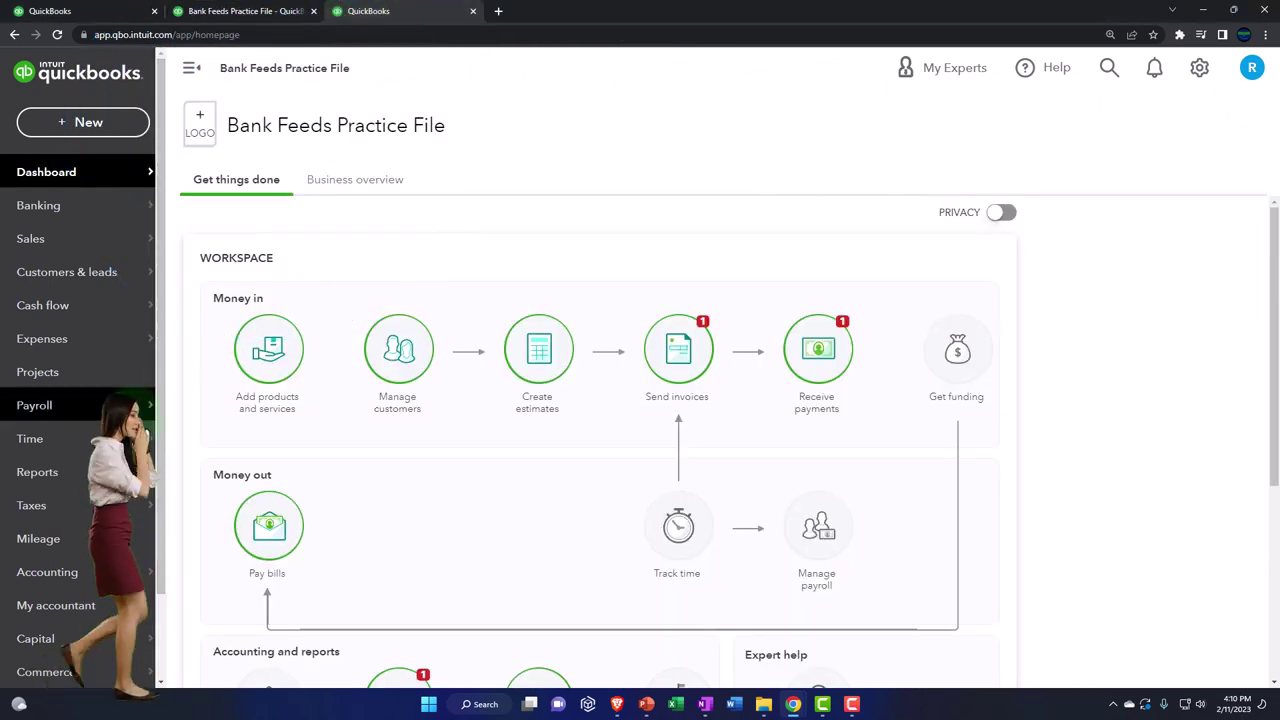
left_click(72, 482)
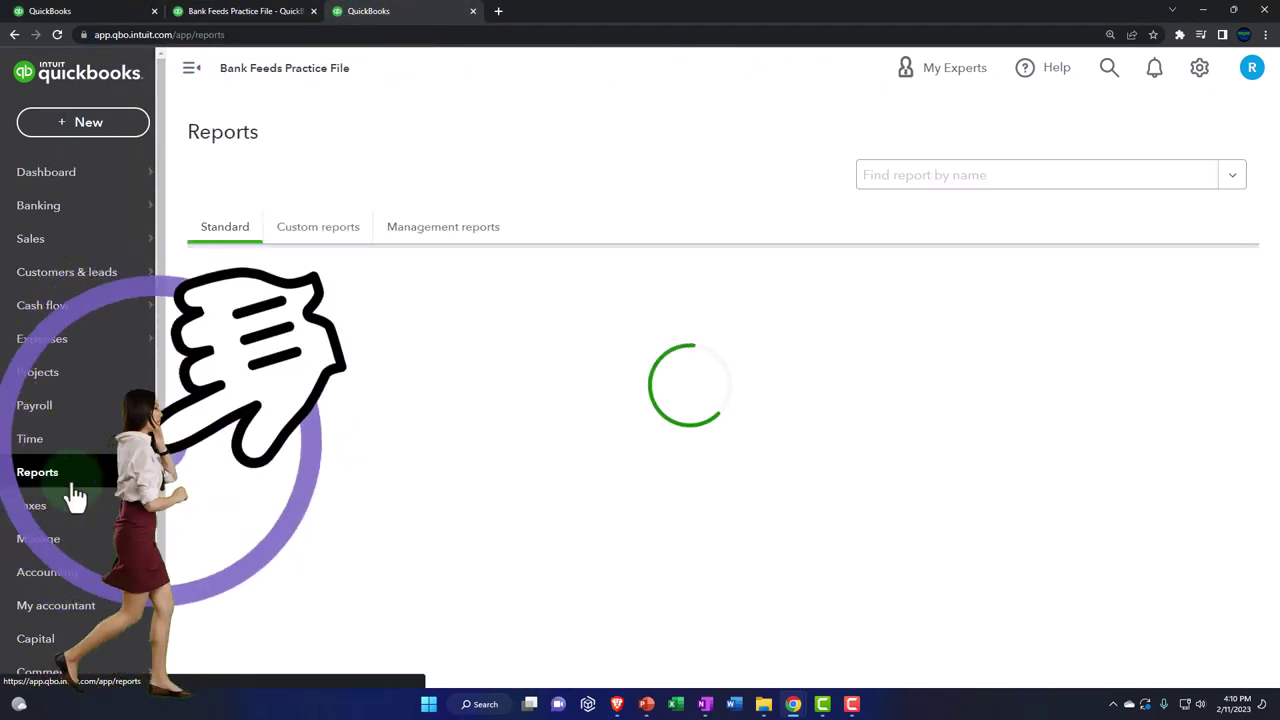
left_click(290, 425)
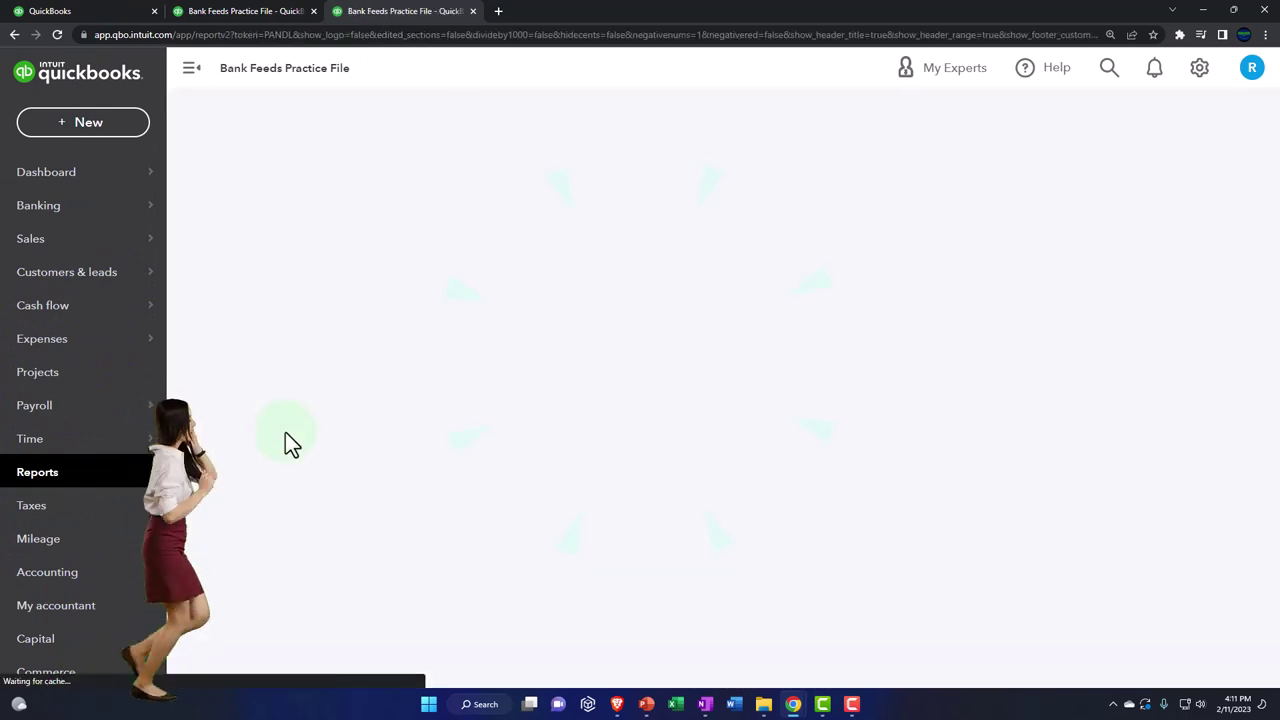
left_click(192, 74)
Step: Run the Profit and Loss report for the period 01/01/2022 to 12/31/2022
left_click(368, 212)
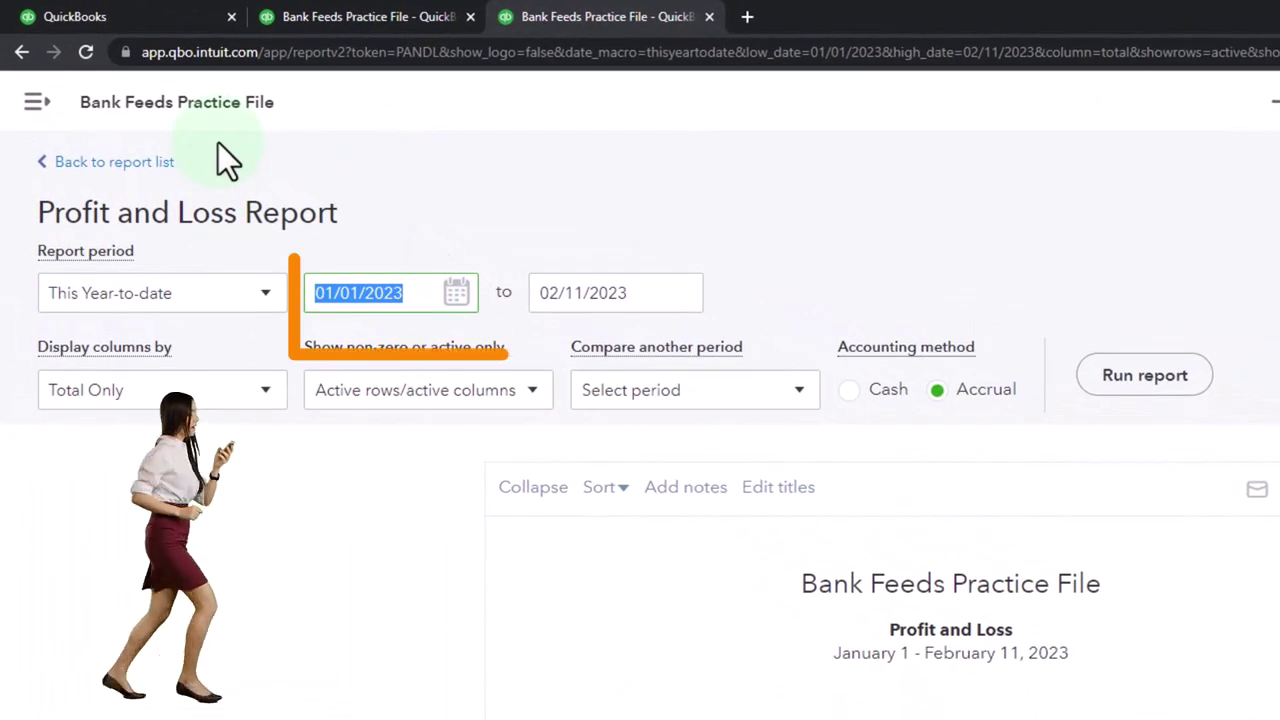
type("010122")
key("Tab")
type("1")
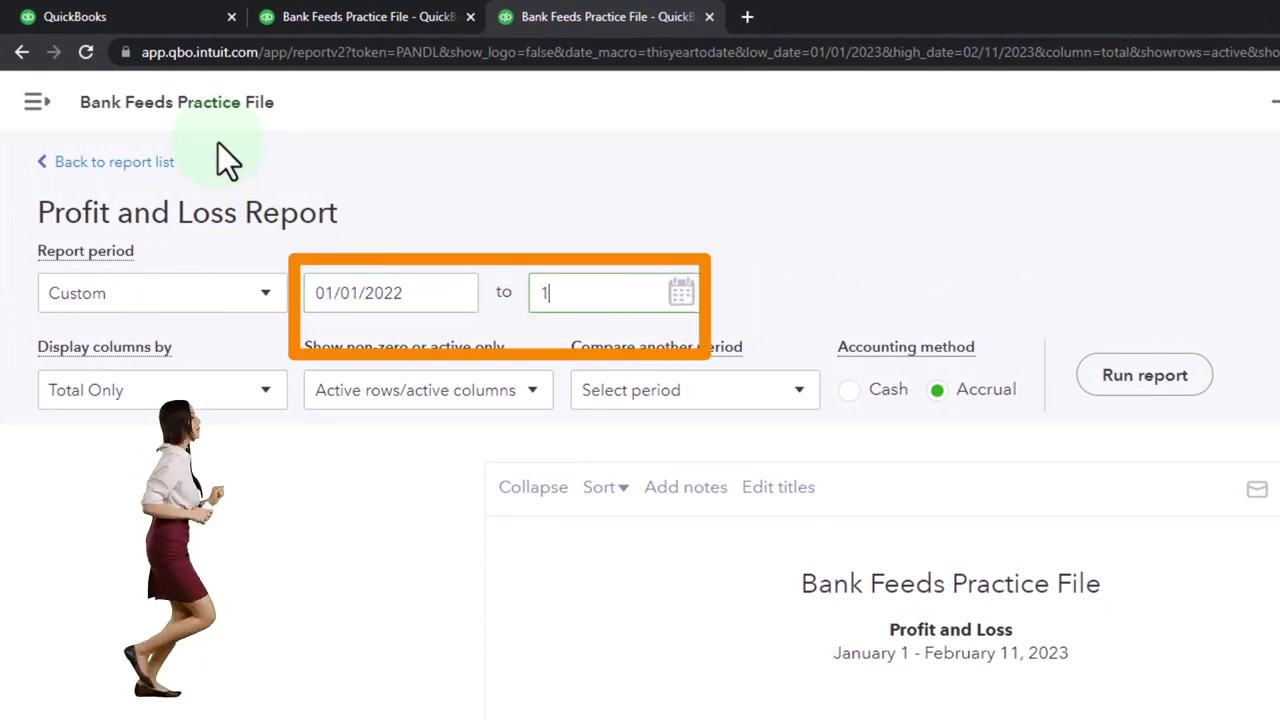
type("23122")
left_click(1110, 375)
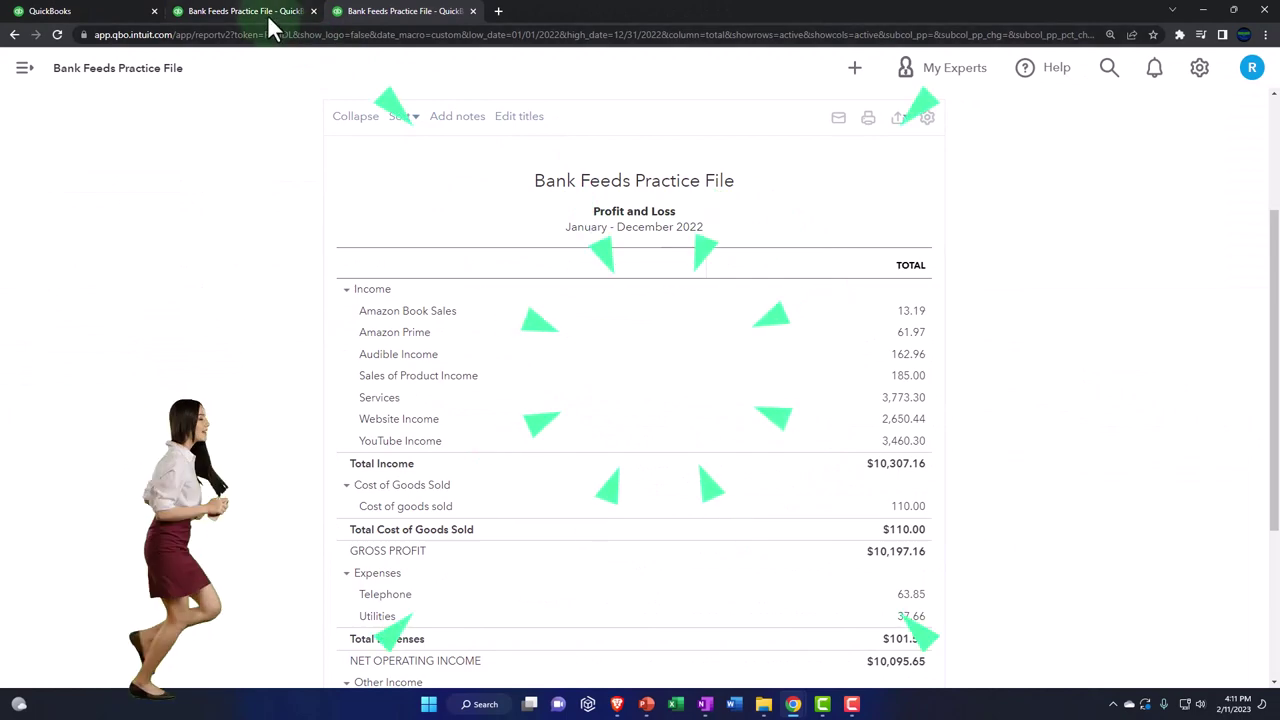
Step: Collapse the navigation menu in the Balance Sheet tab and run that report for 01/01/2022 to 12/31/2022
left_click(268, 20)
left_click(191, 67)
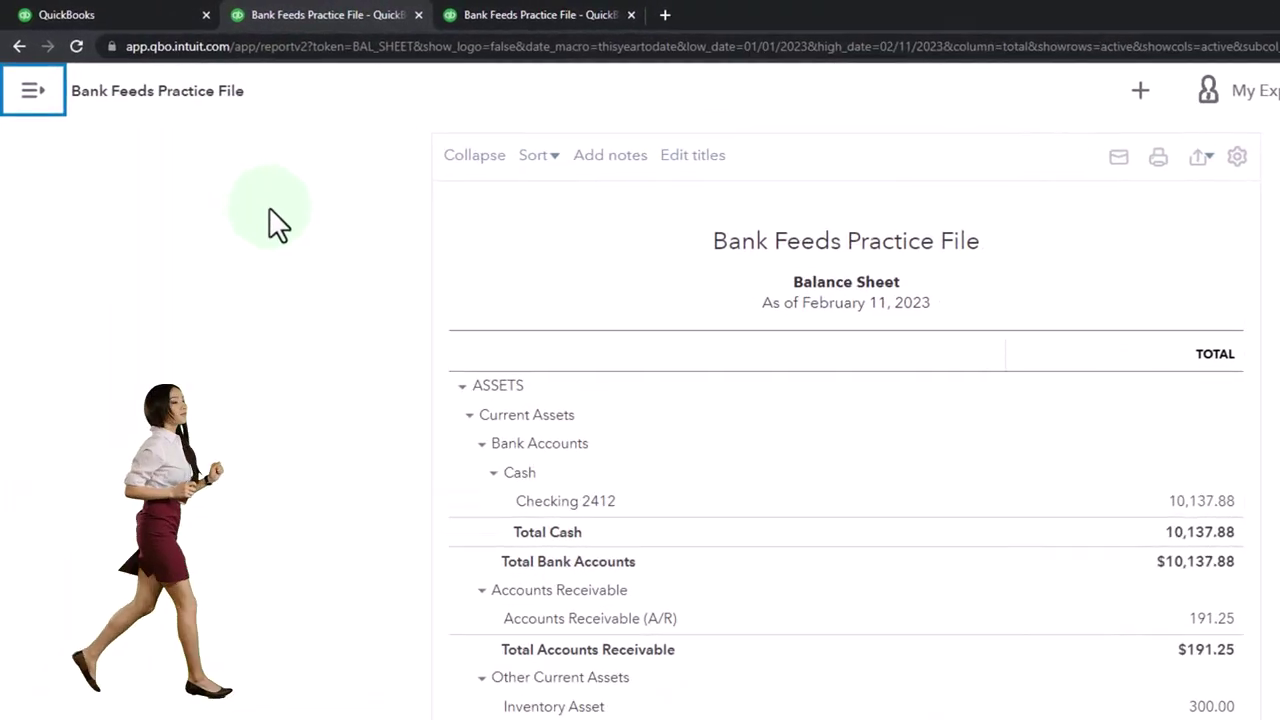
scroll(228, 158, "up", 3)
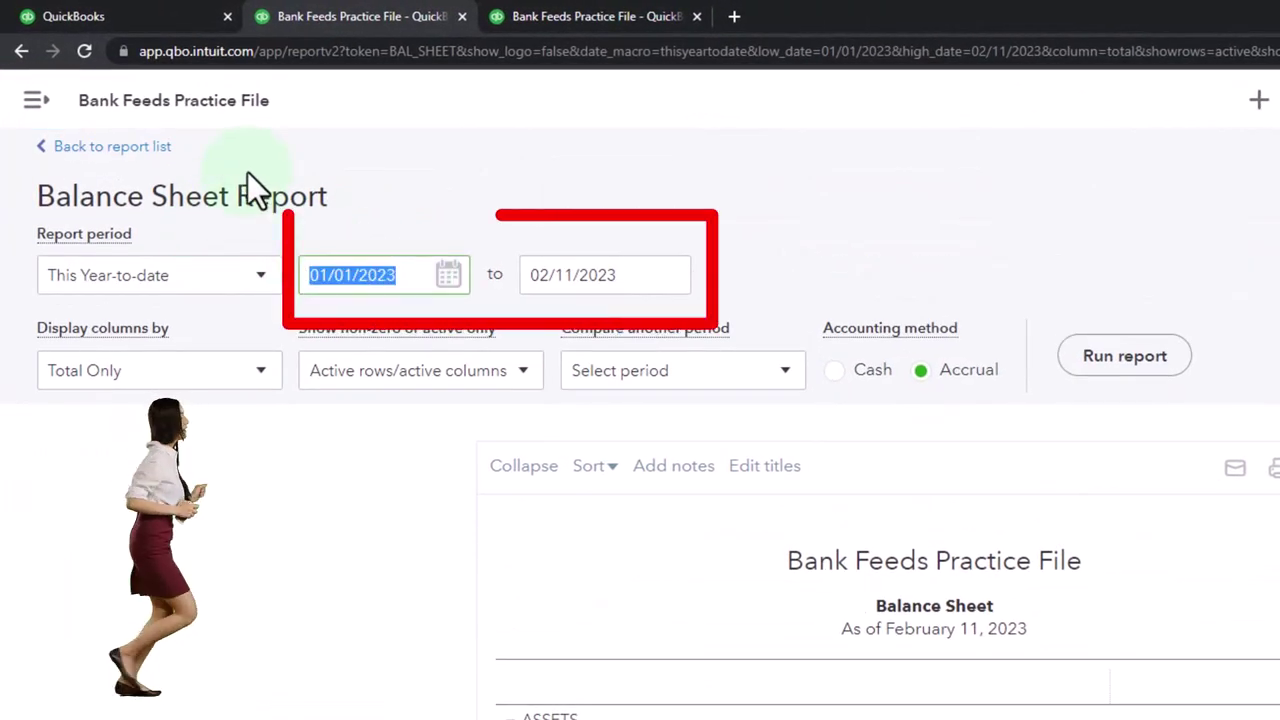
type("01/01/20")
type("2")
key("Tab")
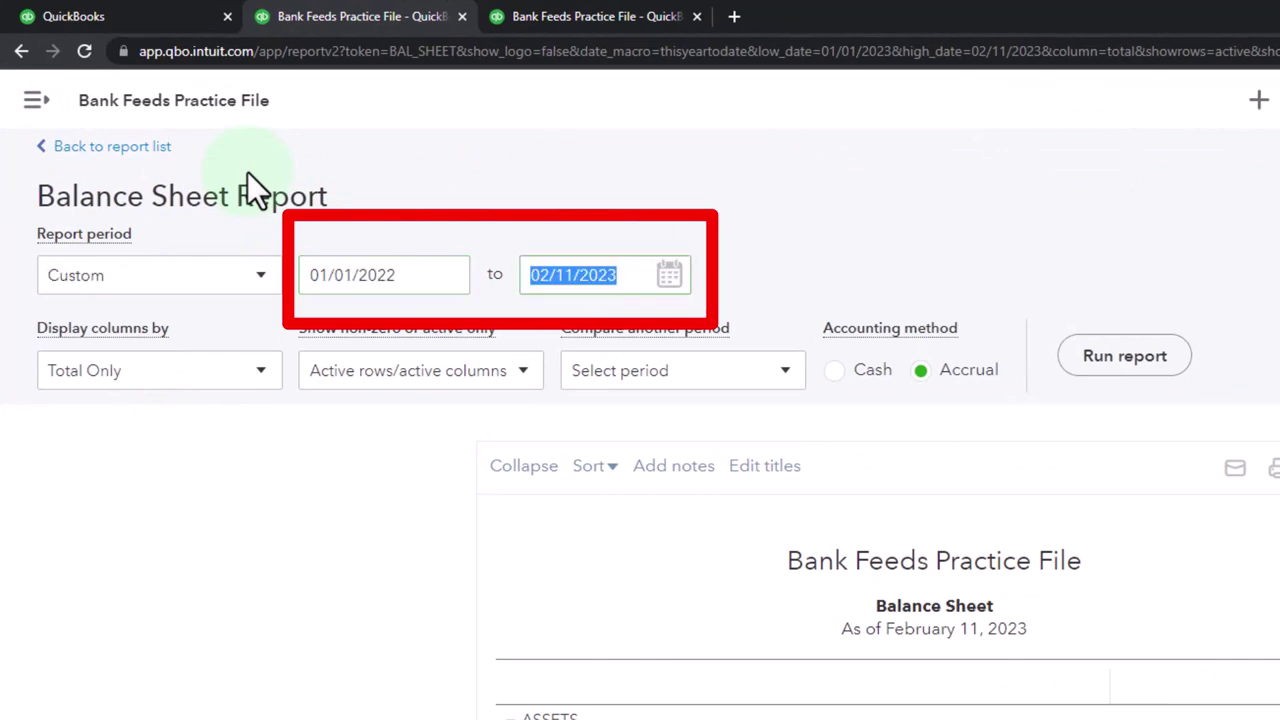
key("Tab")
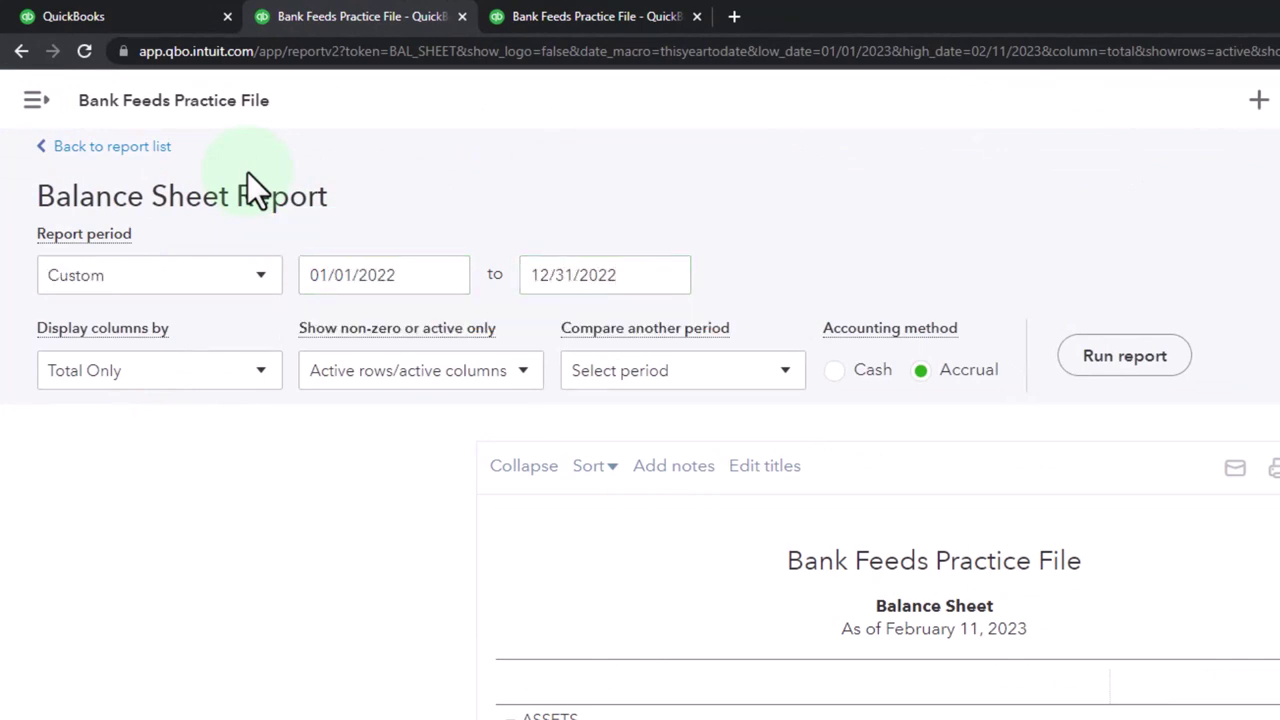
left_click(1122, 355)
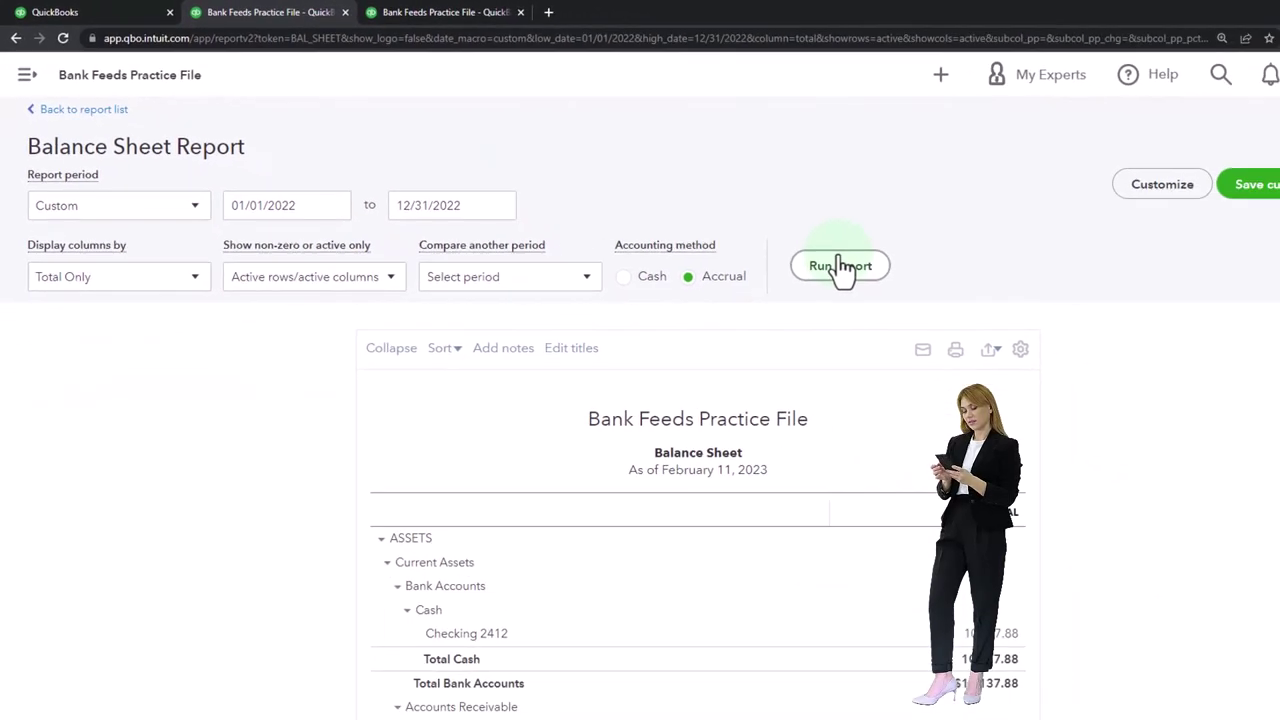
scroll(840, 268, "down", 3)
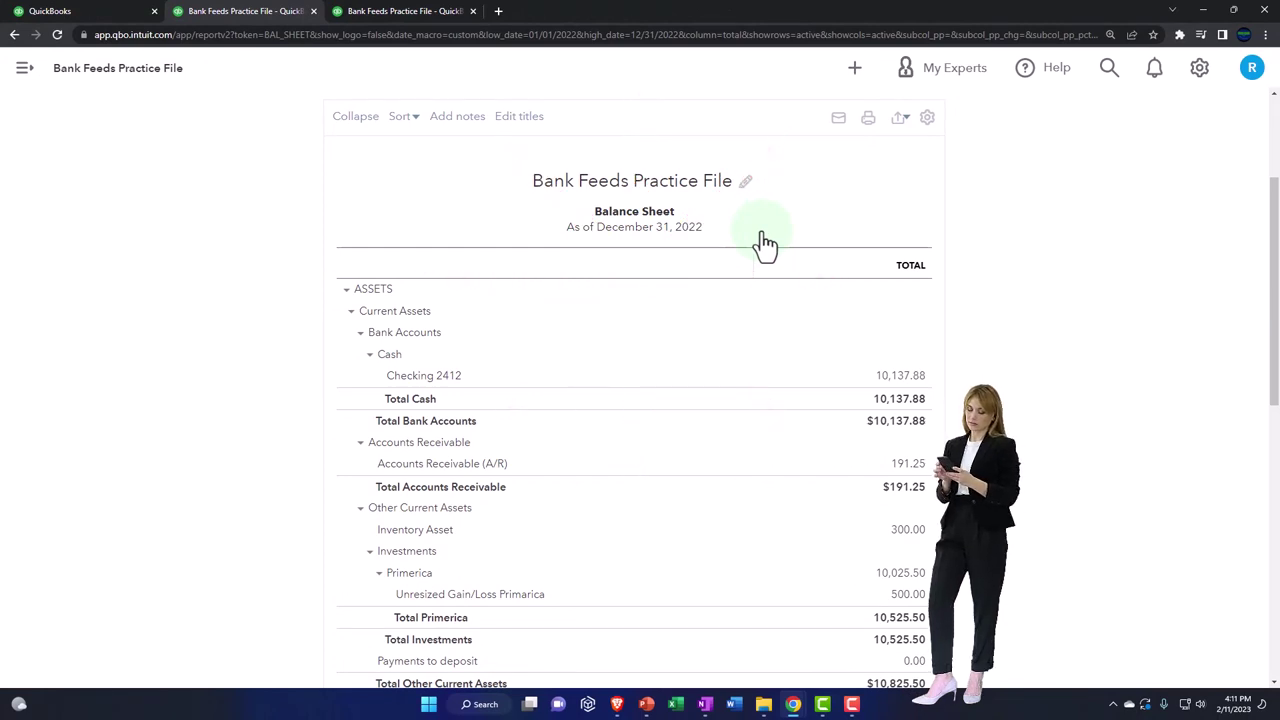
key("ctrl+plus")
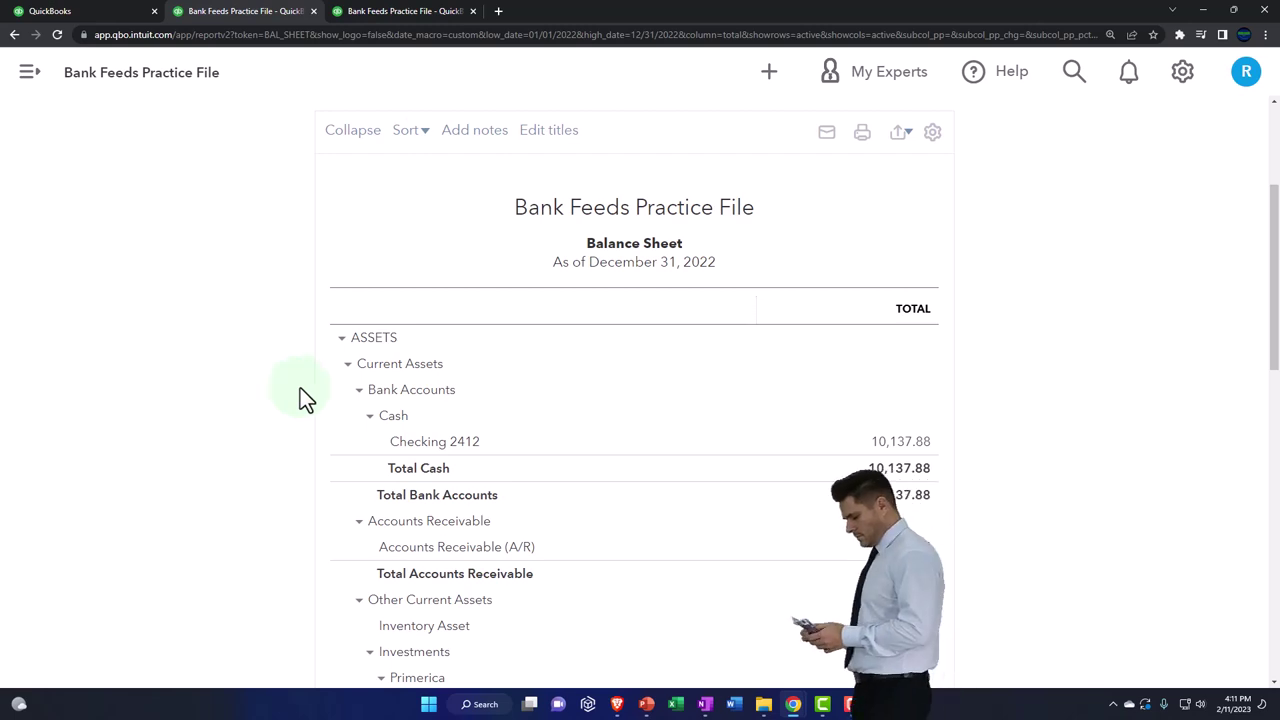
Step: Open the Banking page in the first practice file tab and view the sample company's bank transactions under Bookkeeping
left_click(112, 13)
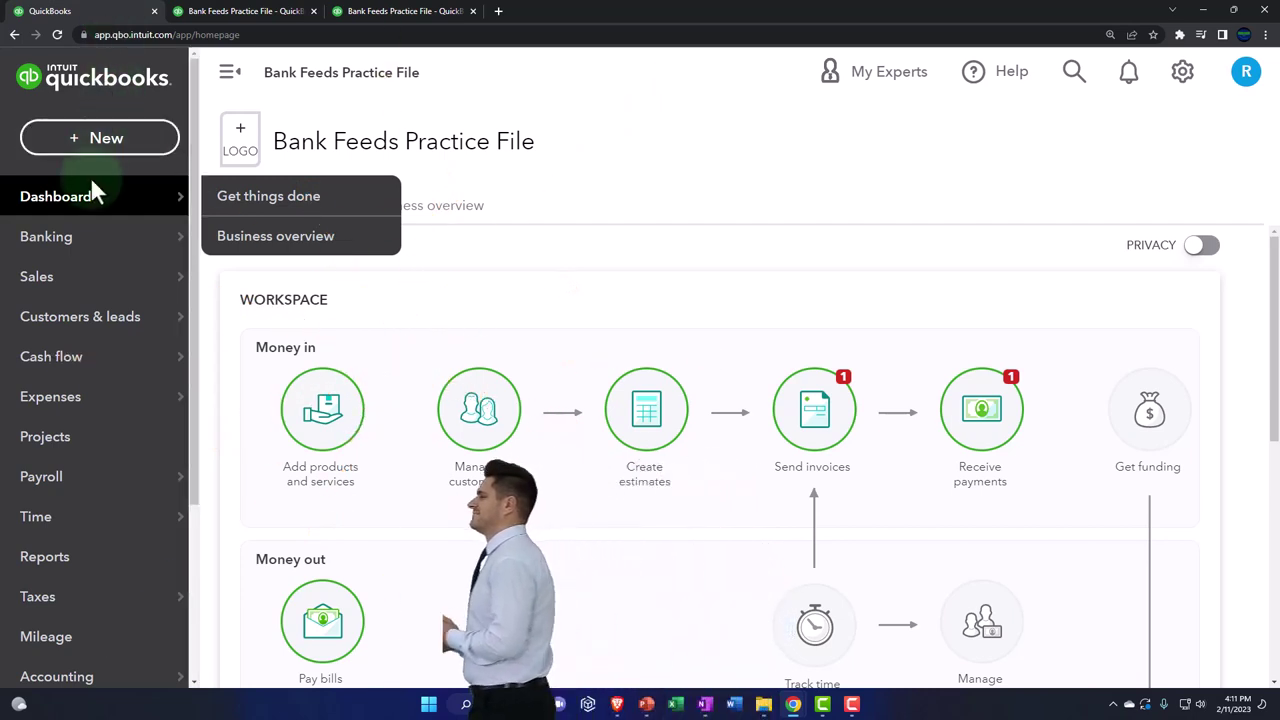
left_click(74, 240)
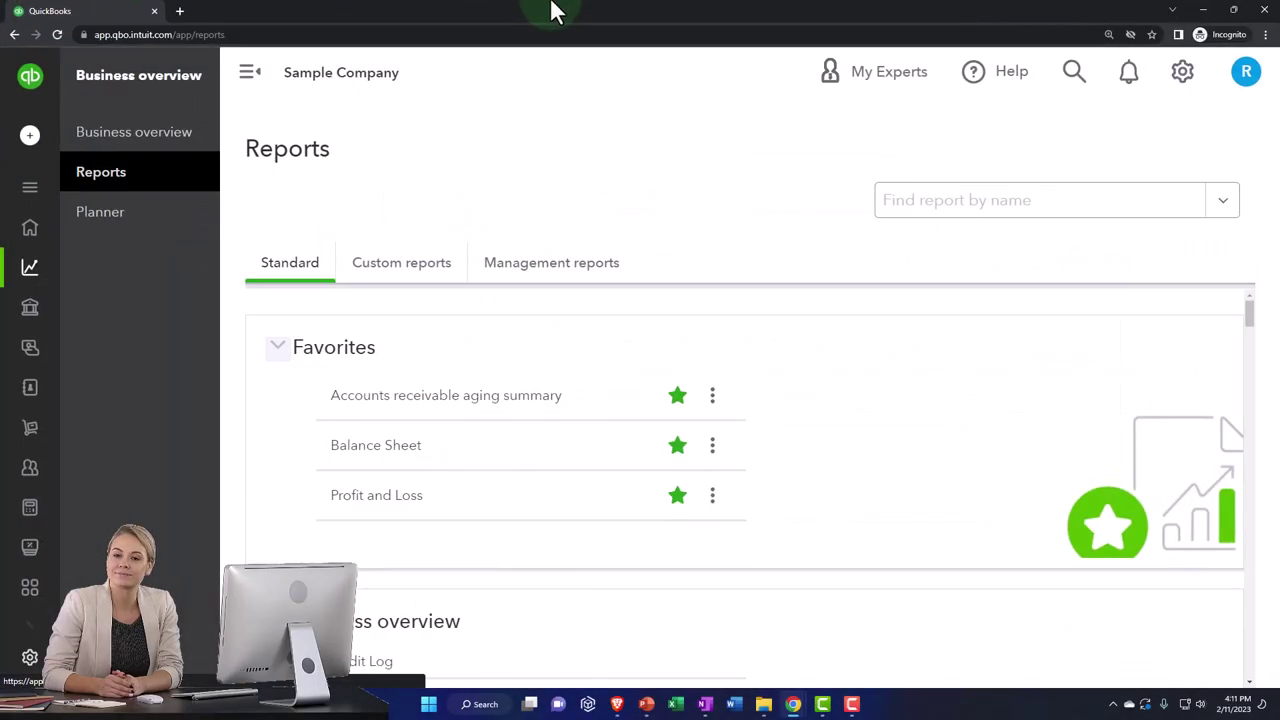
mouse_move(42, 247)
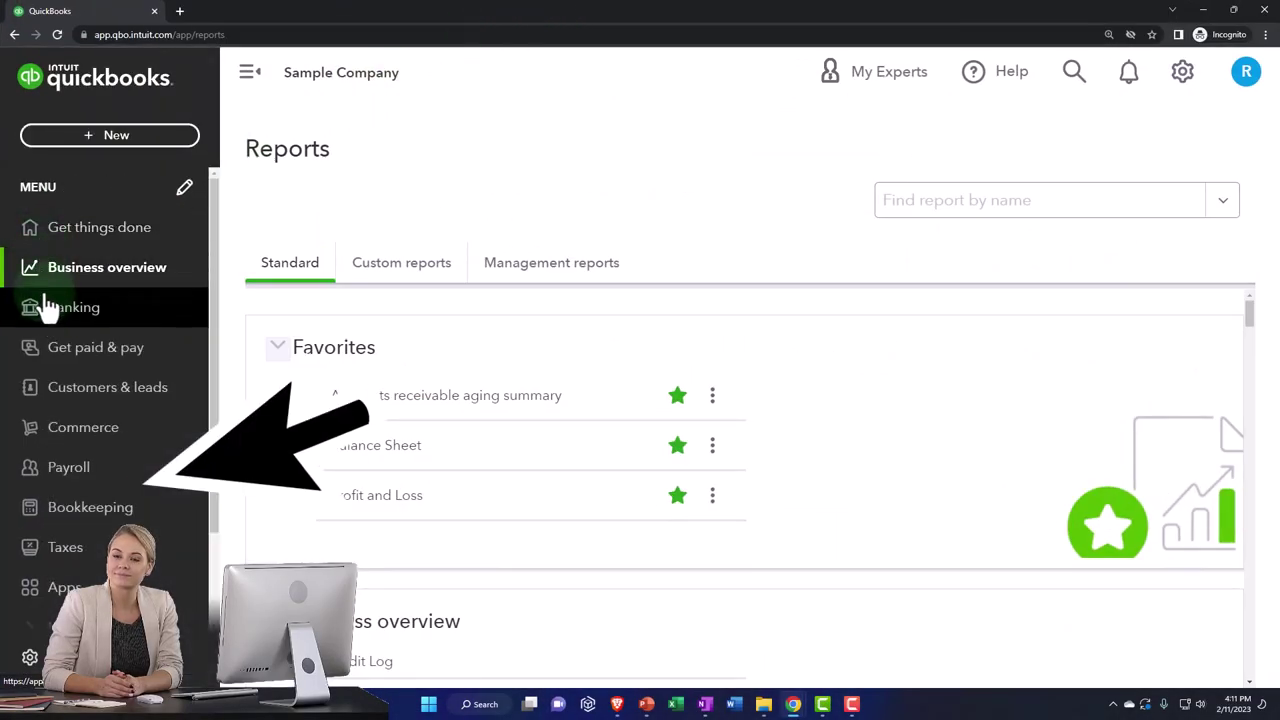
left_click(74, 522)
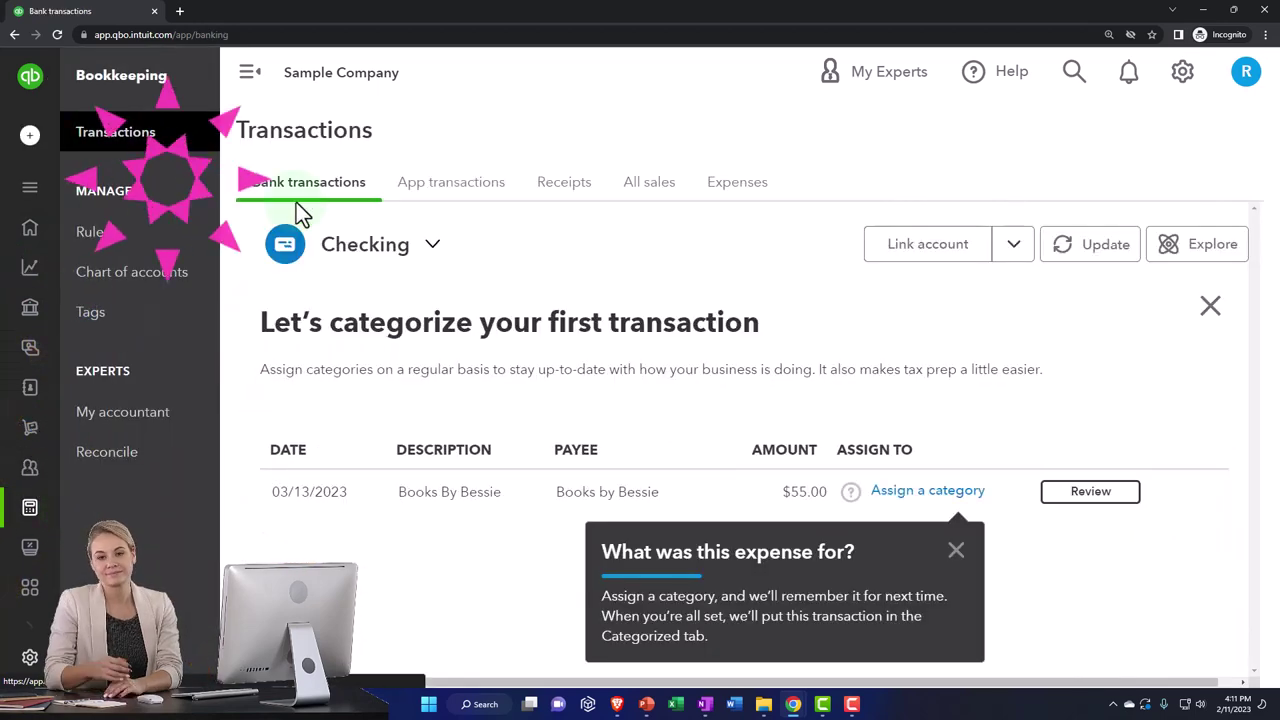
left_click_drag(335, 12, 1279, 12)
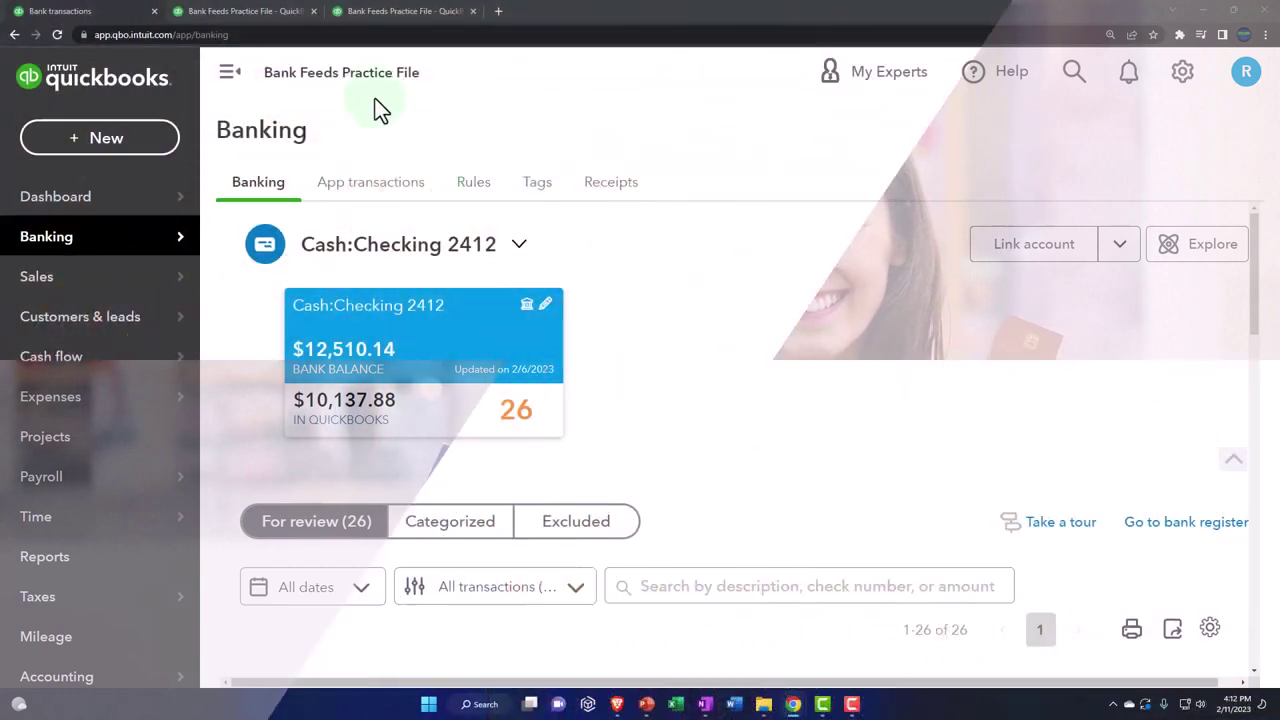
Step: Examine the Checking 2412 and Loan Payable balances on the Balance Sheet in the second practice file tab
left_click(278, 20)
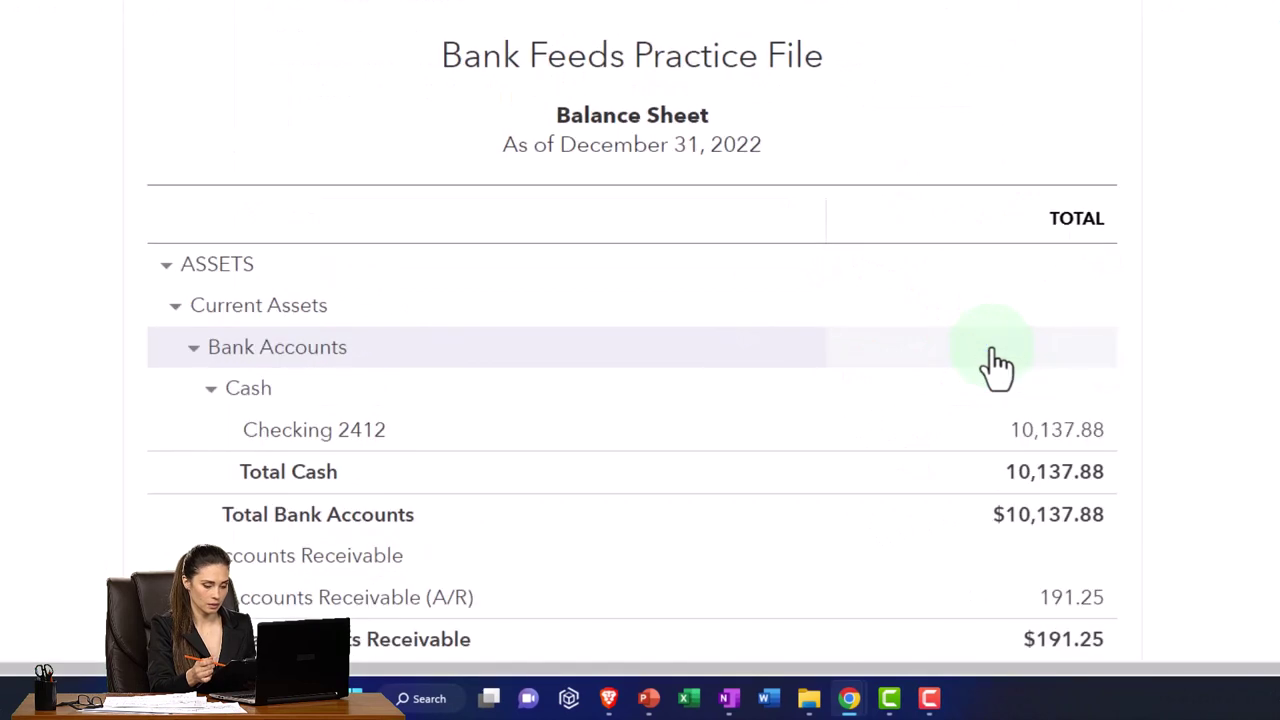
scroll(1000, 360, "down", 1)
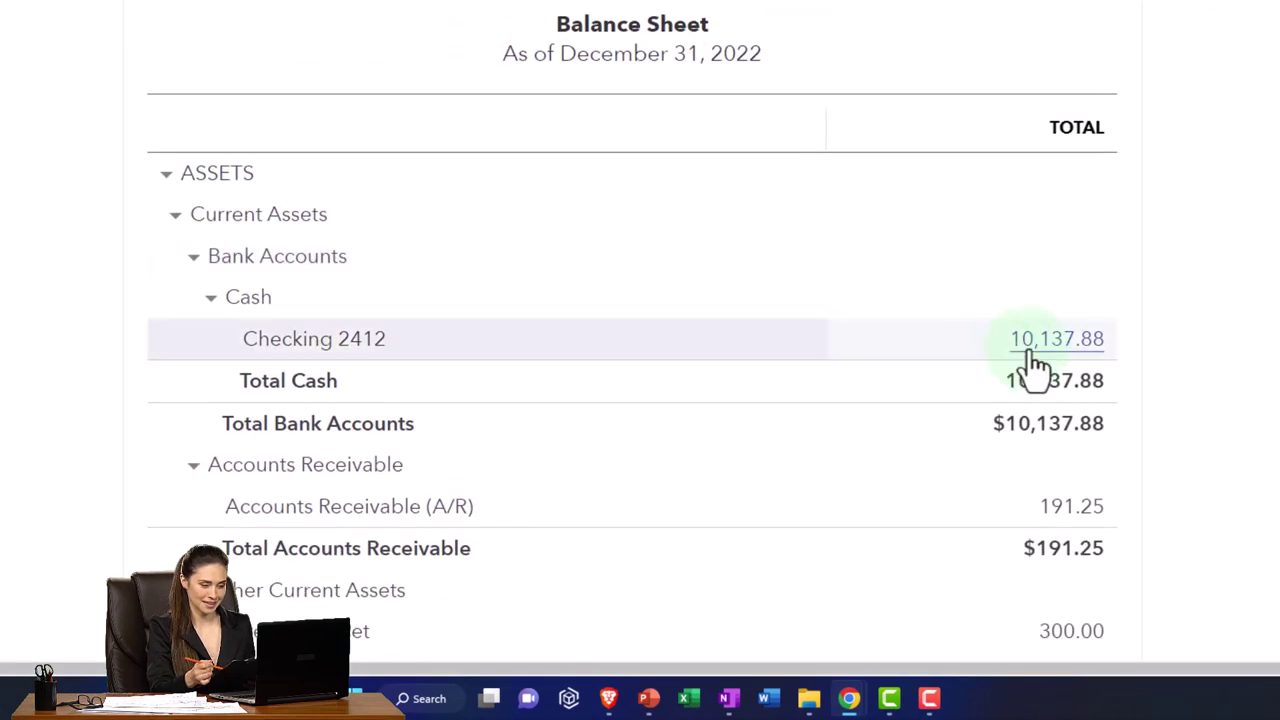
scroll(1035, 370, "down", 1)
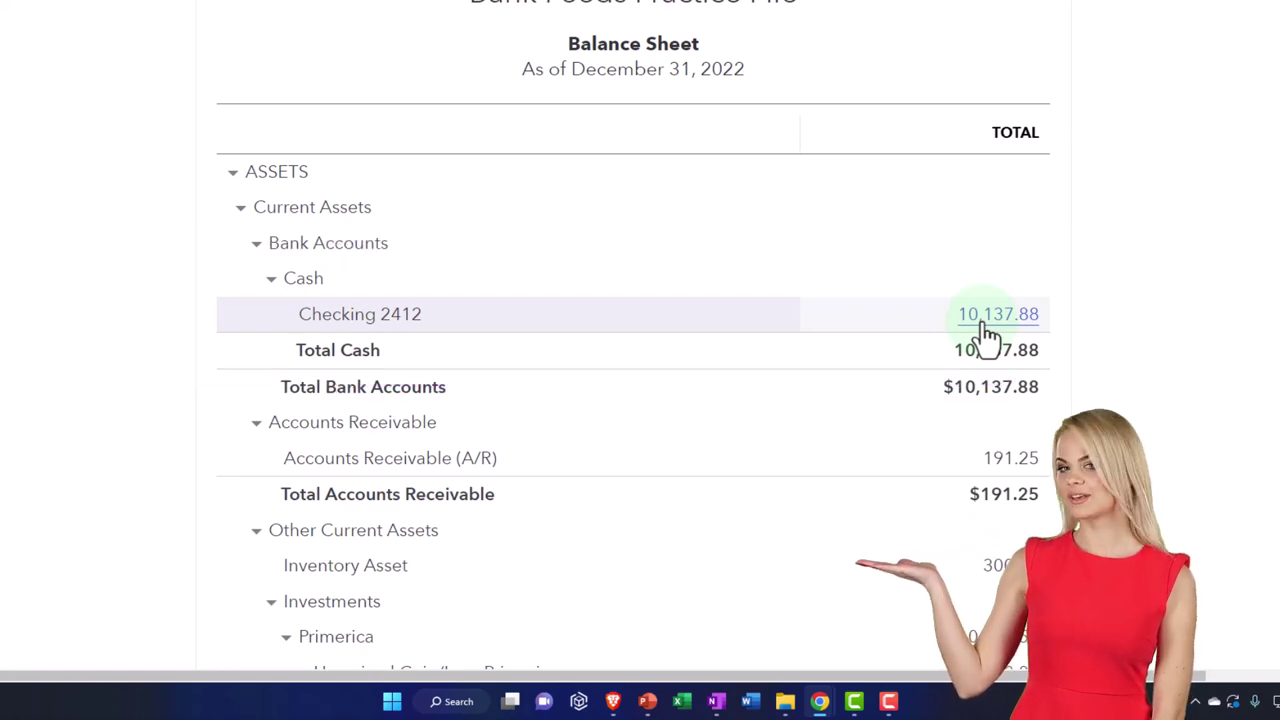
scroll(985, 333, "down", 4)
scroll(983, 323, "down", 5)
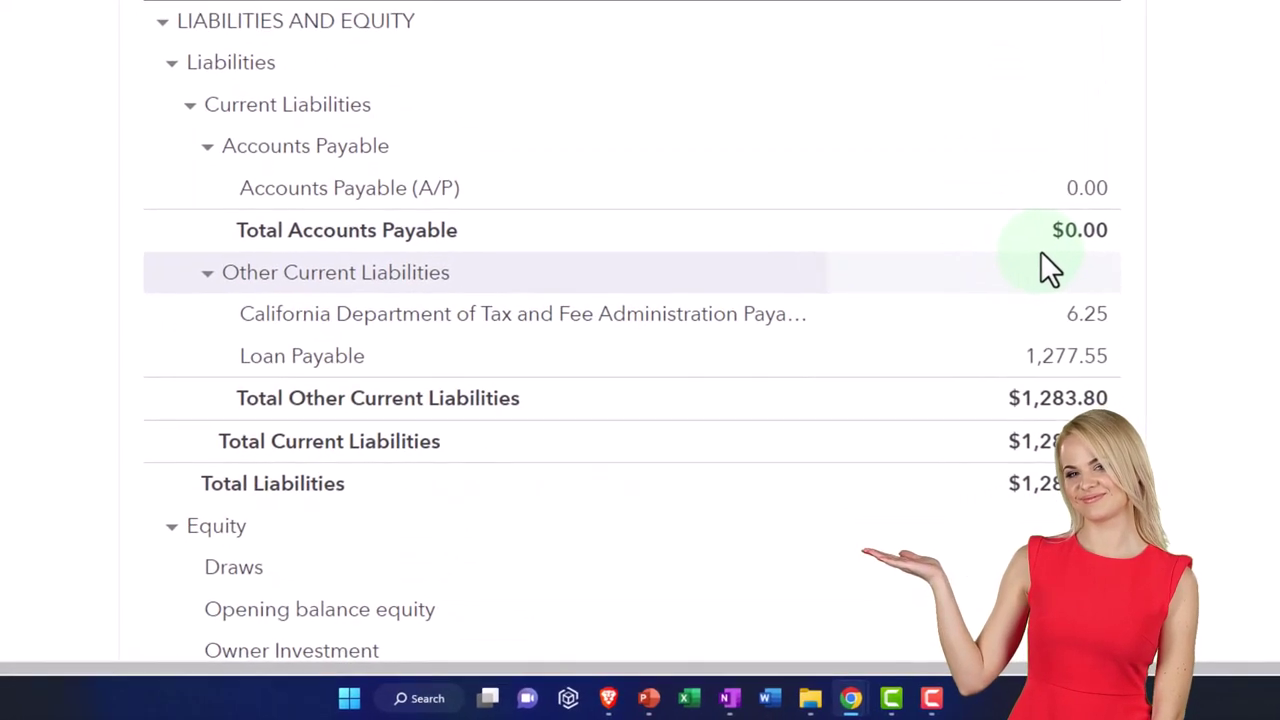
left_click(1030, 375)
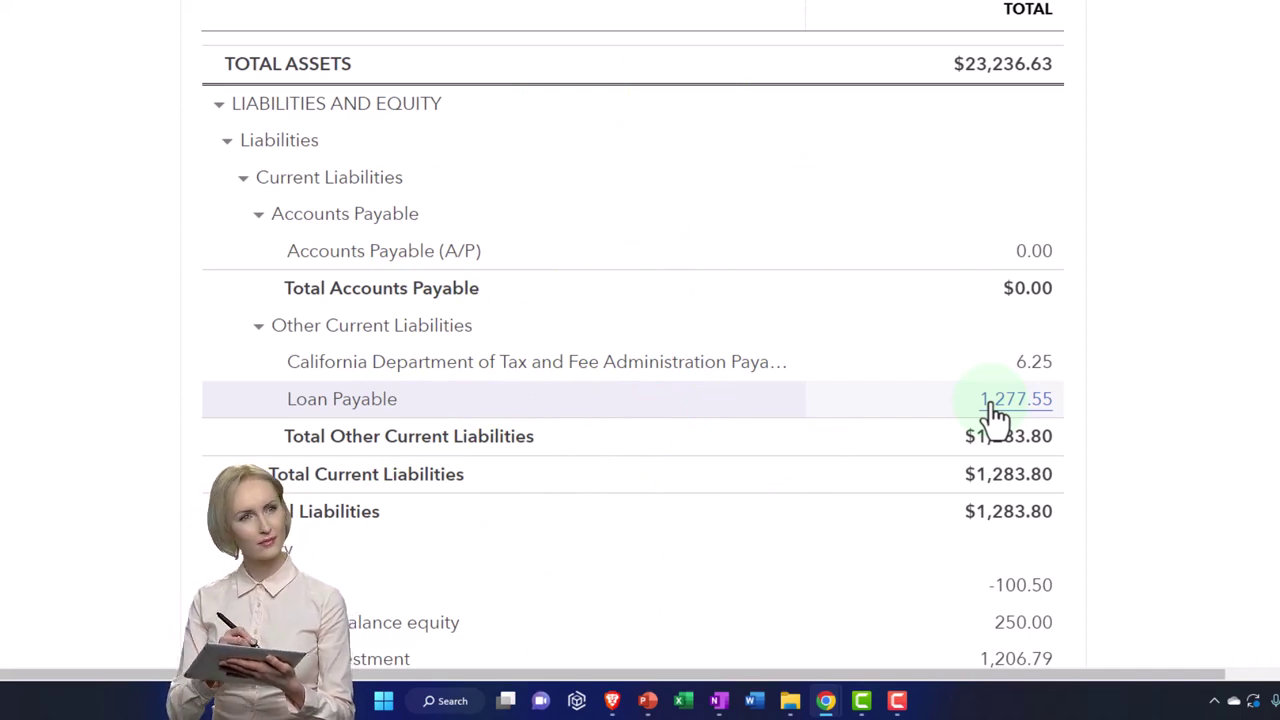
scroll(994, 412, "up", 10)
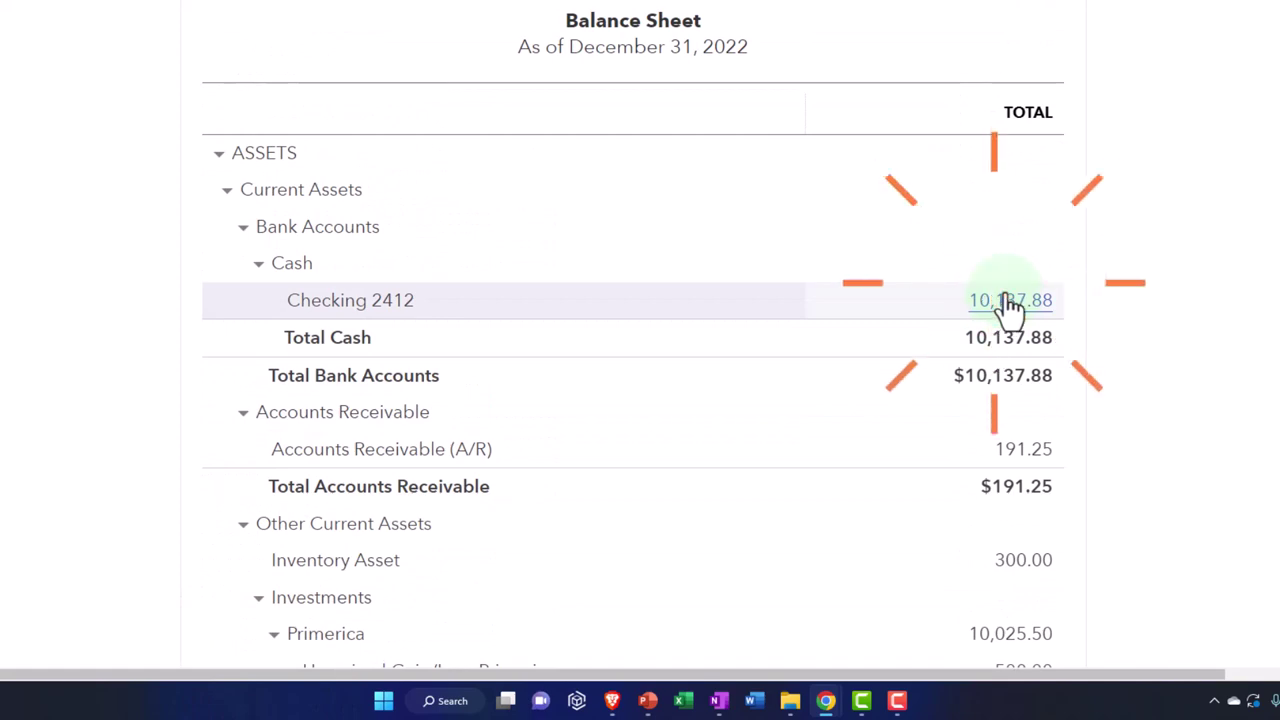
scroll(1010, 306, "down", 10)
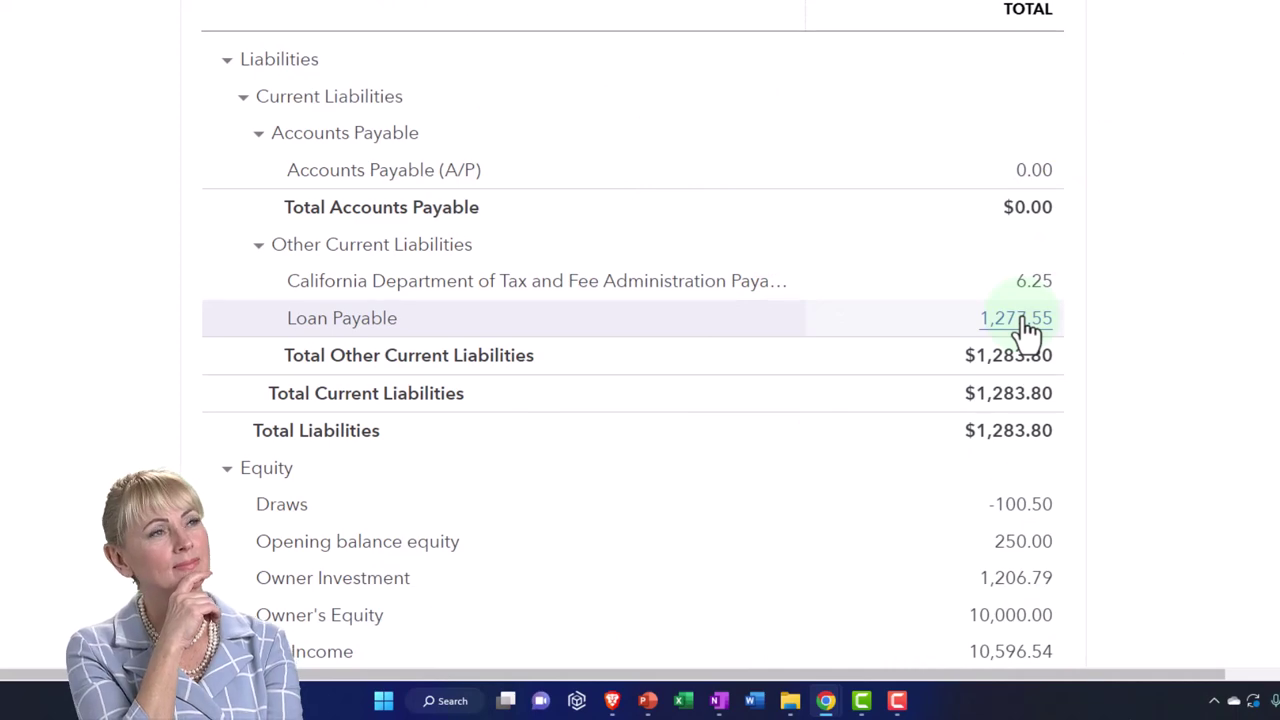
scroll(1028, 330, "up", 4)
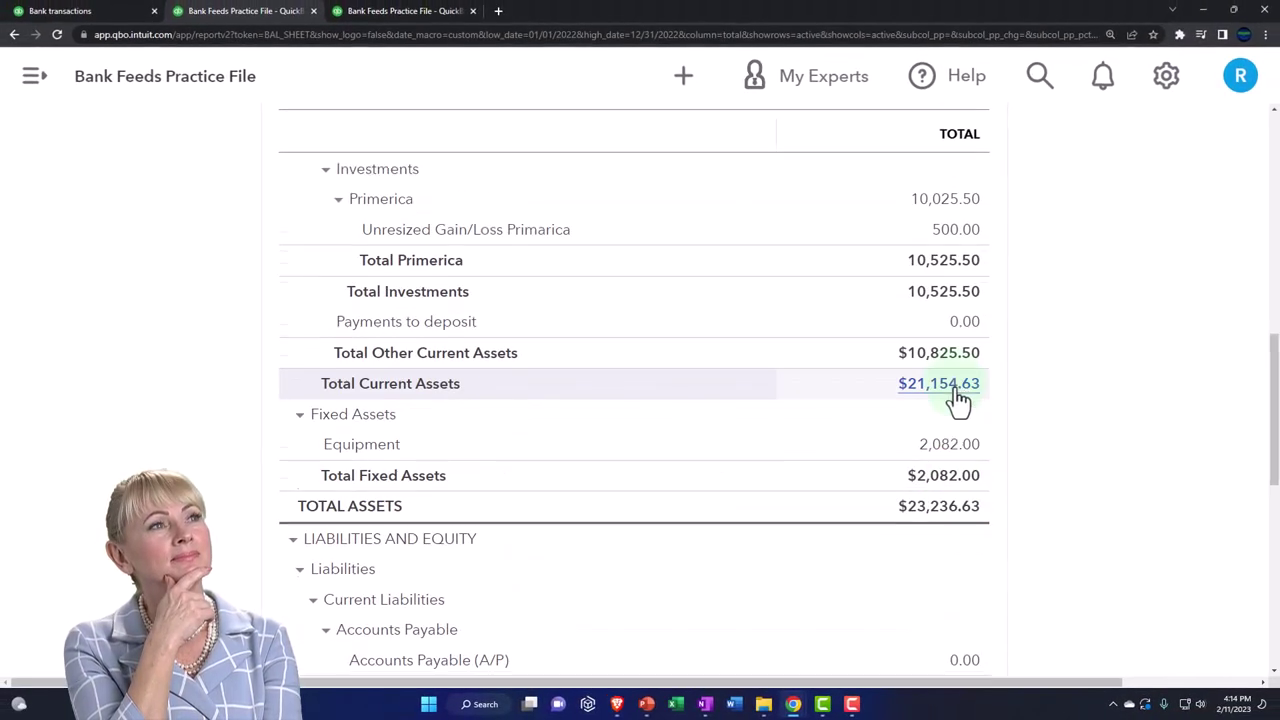
scroll(958, 400, "up", 3)
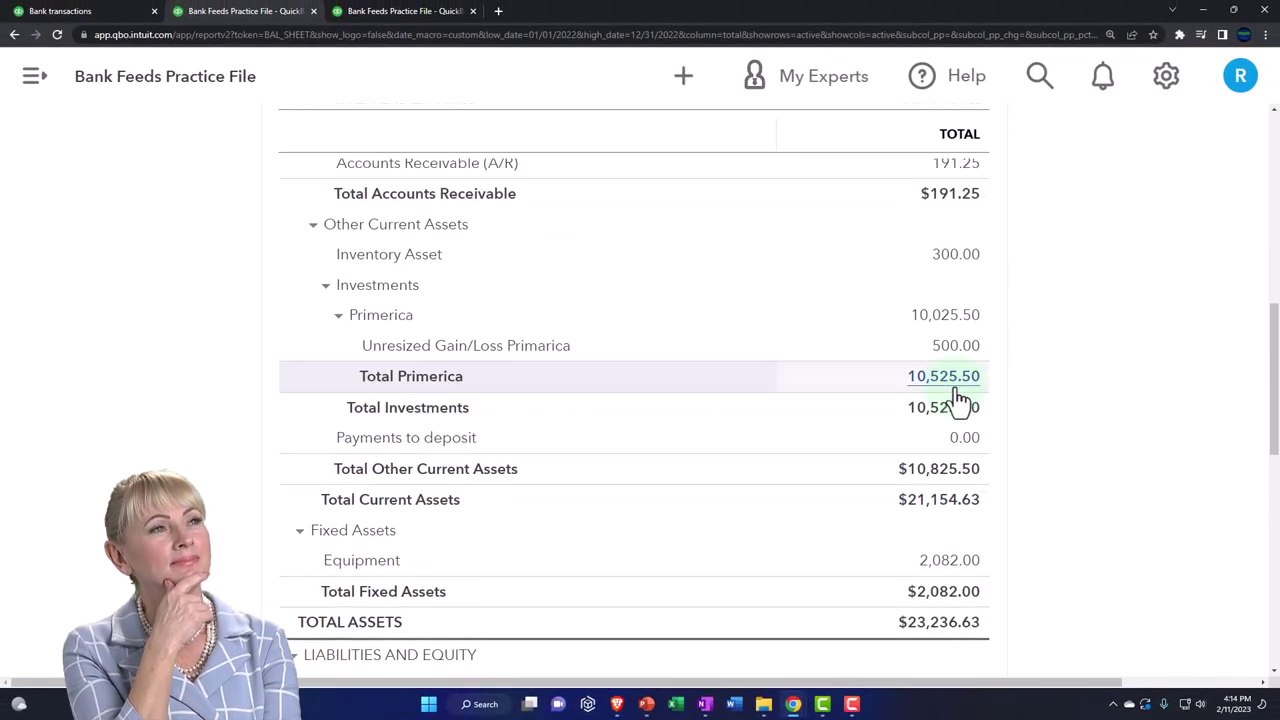
left_click(950, 210)
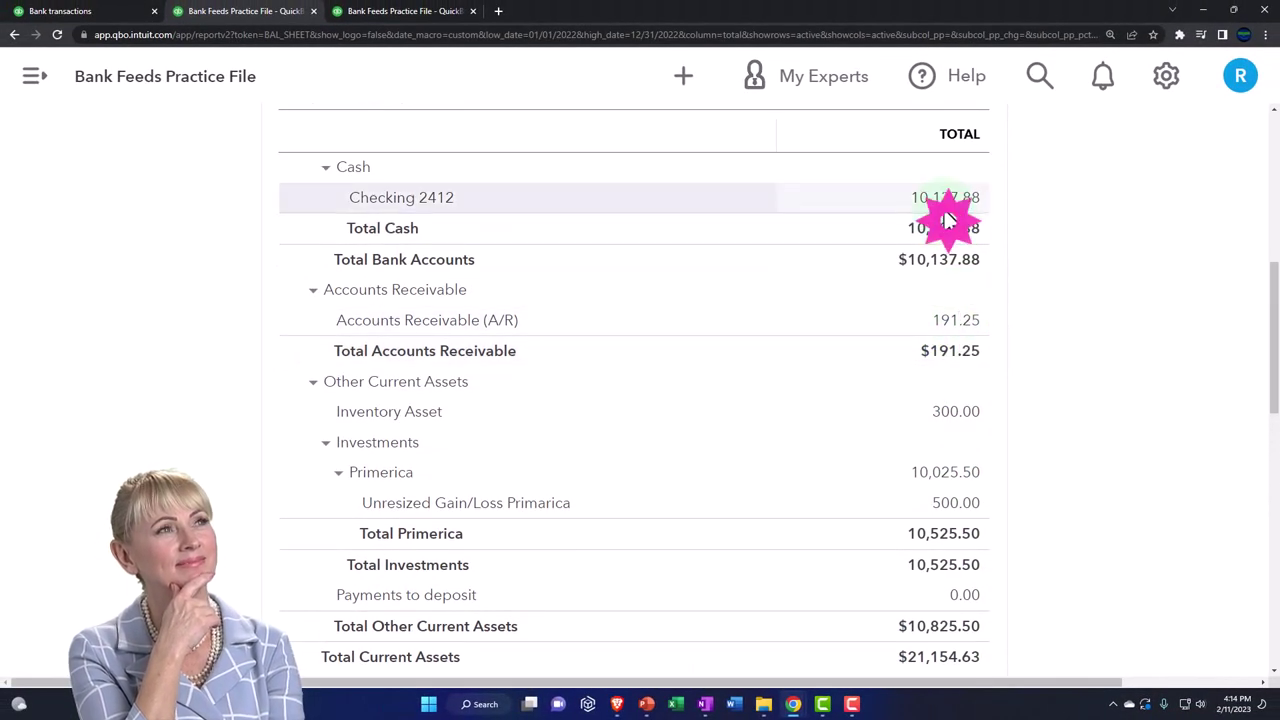
scroll(945, 215, "down", 1)
scroll(940, 250, "down", 3)
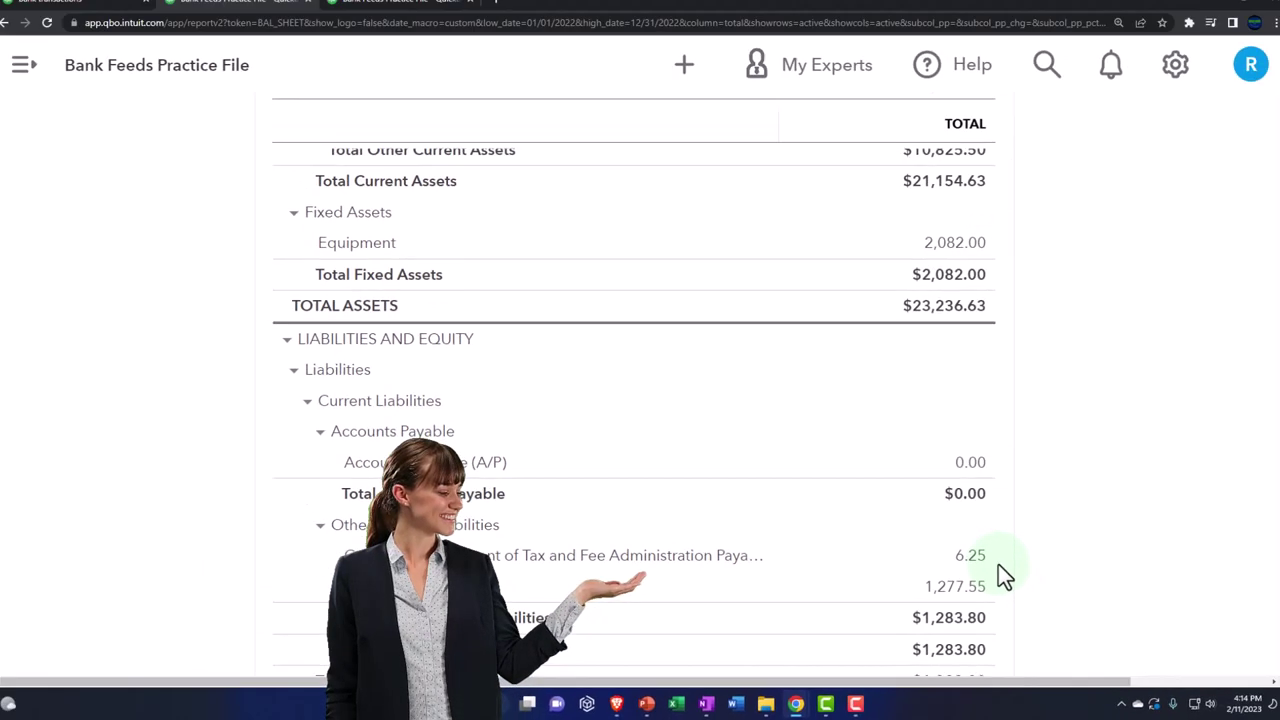
Step: Switch to OneNote and view the Banking section of the QuickBooks flow chart
left_click(706, 704)
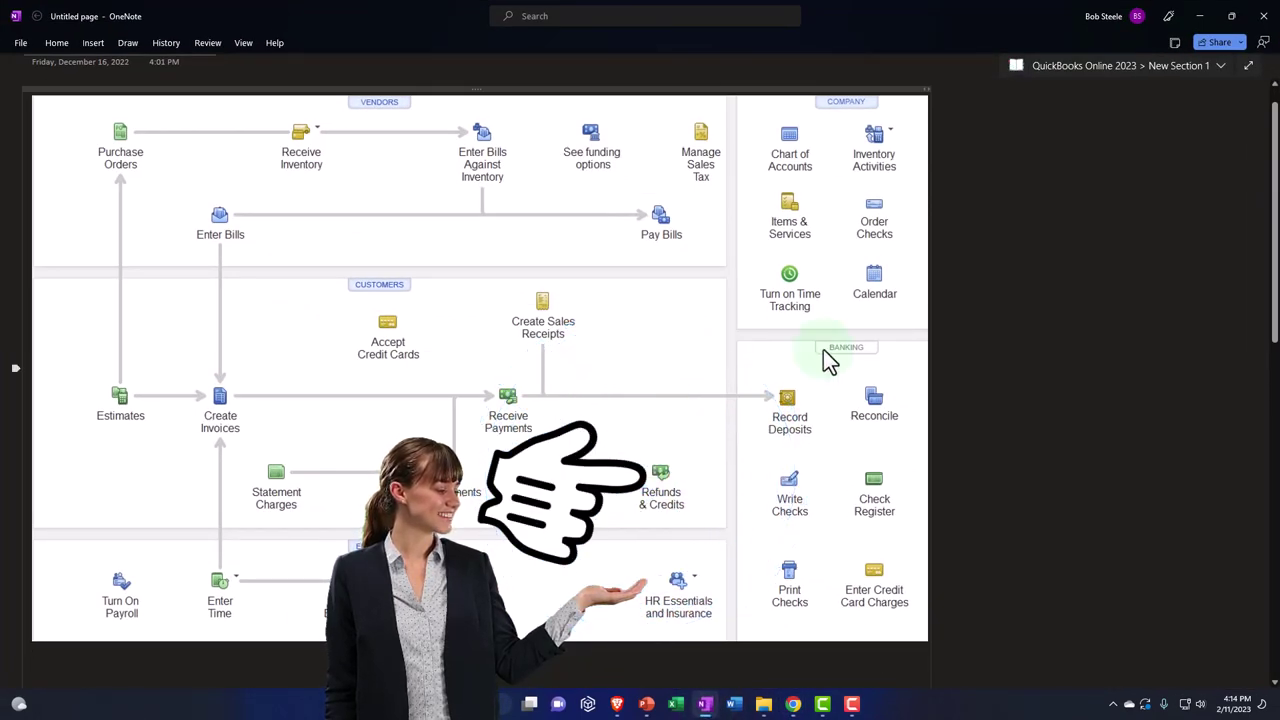
left_click(1202, 16)
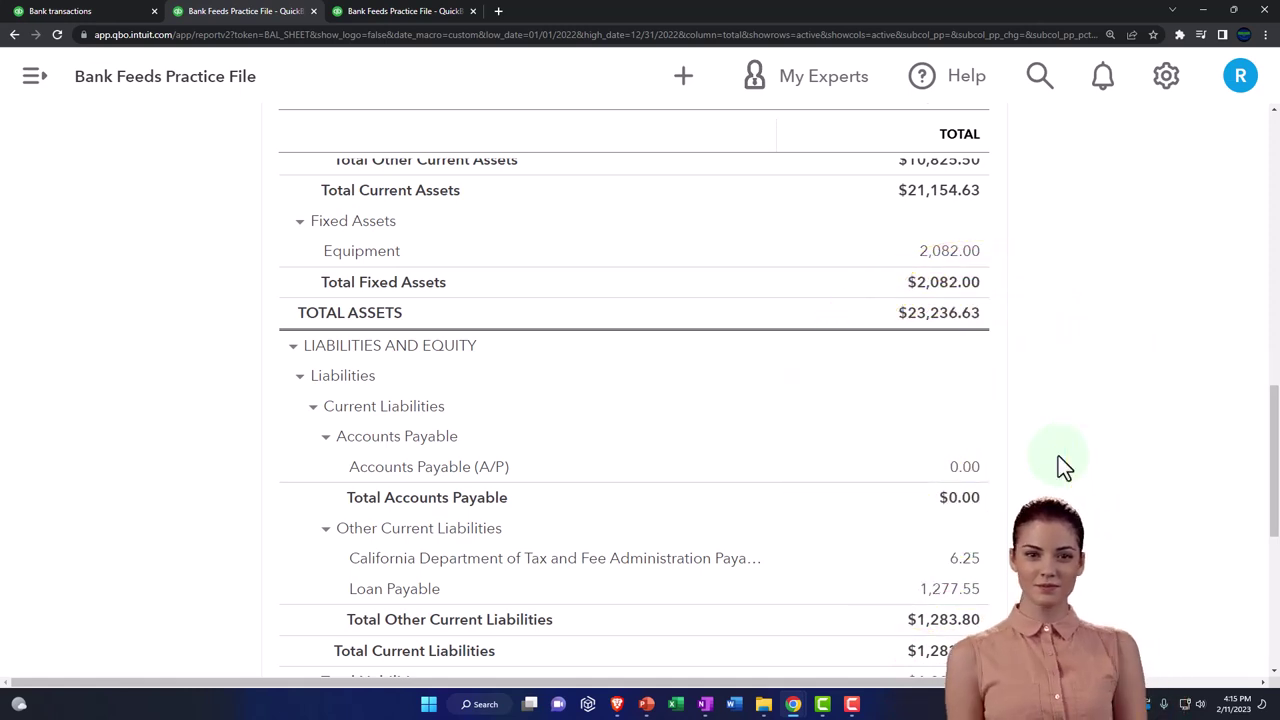
left_click(707, 704)
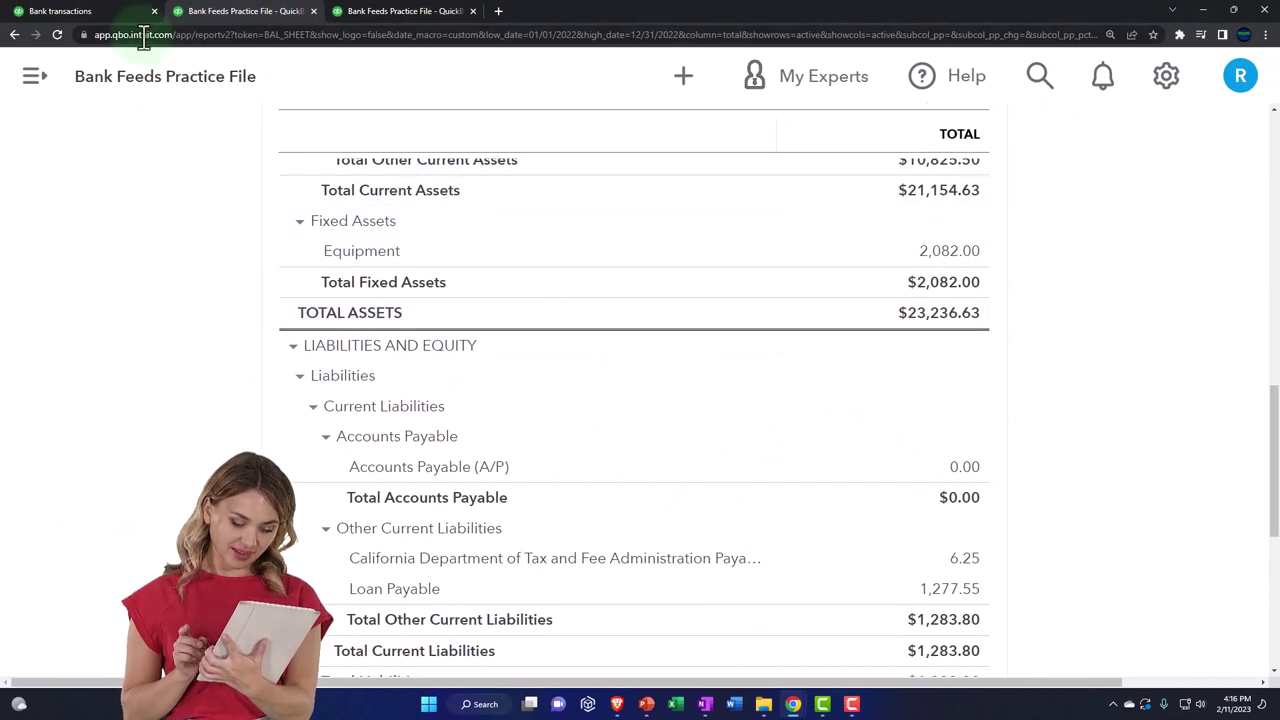
Step: Open the Chart of Accounts in the first practice file tab with its navigation menu collapsed, and in the sample company under Bookkeeping
left_click(100, 12)
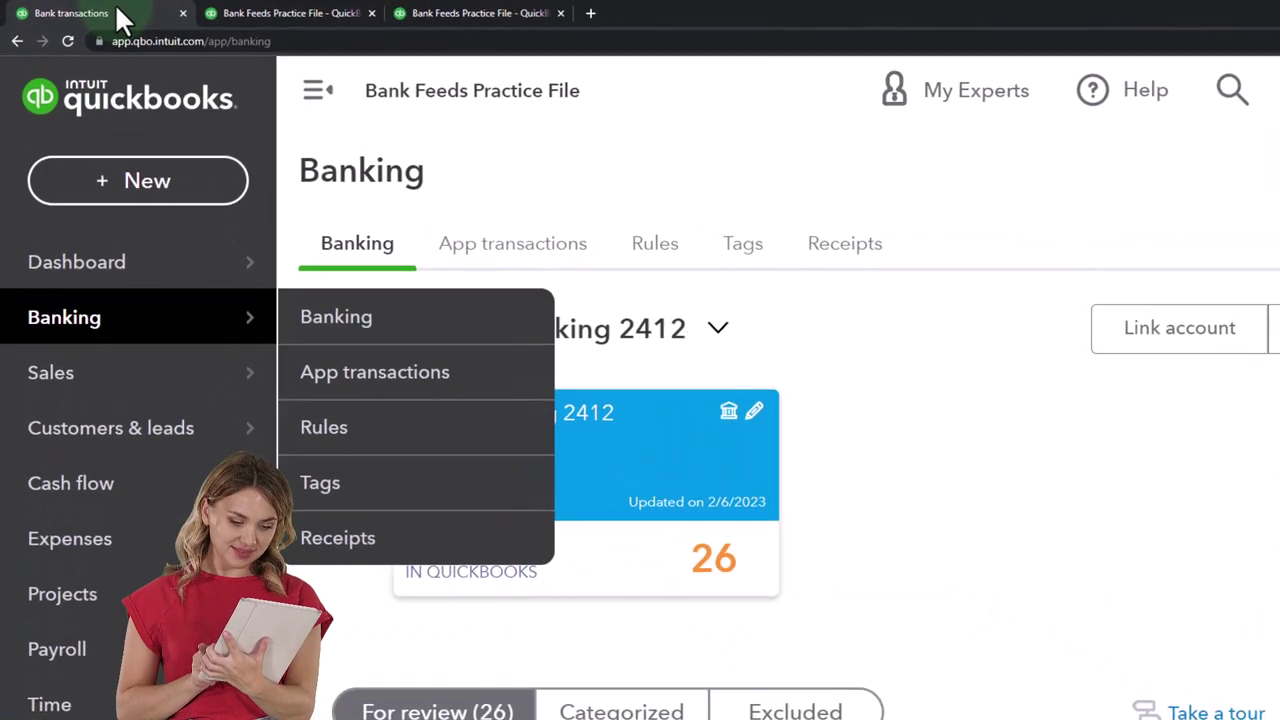
scroll(140, 500, "down", 3)
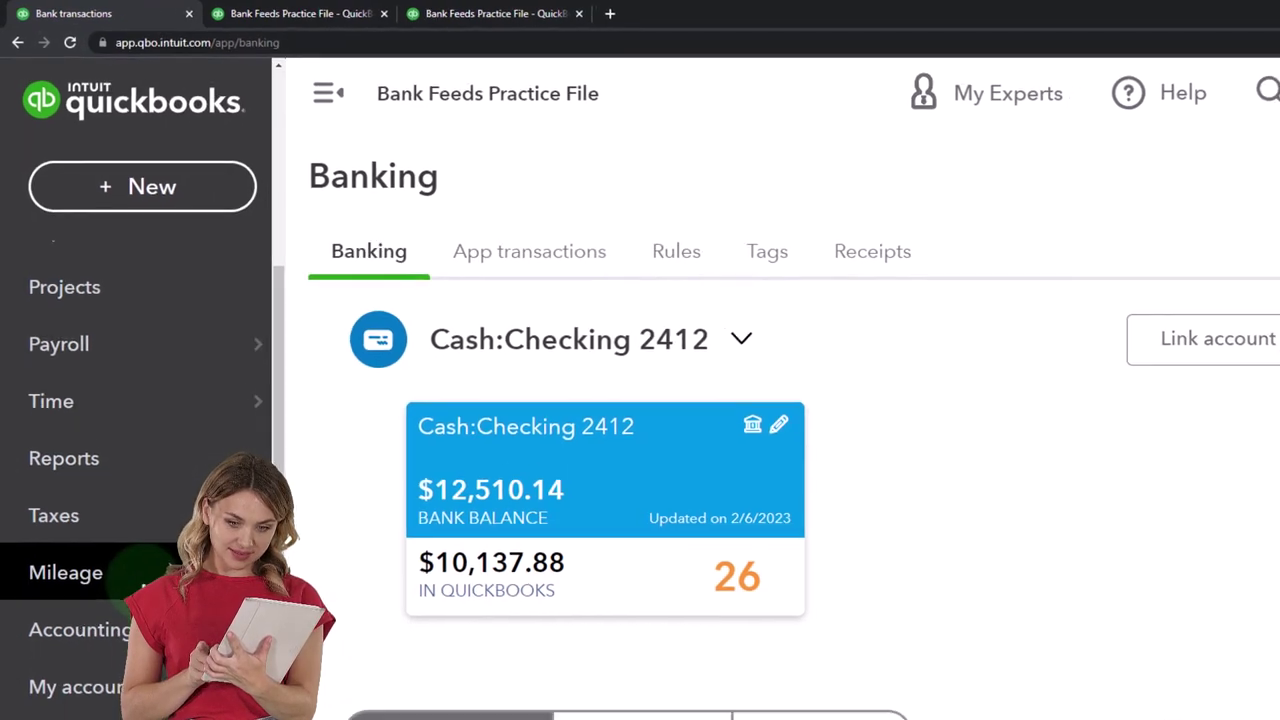
scroll(138, 611, "down", 1)
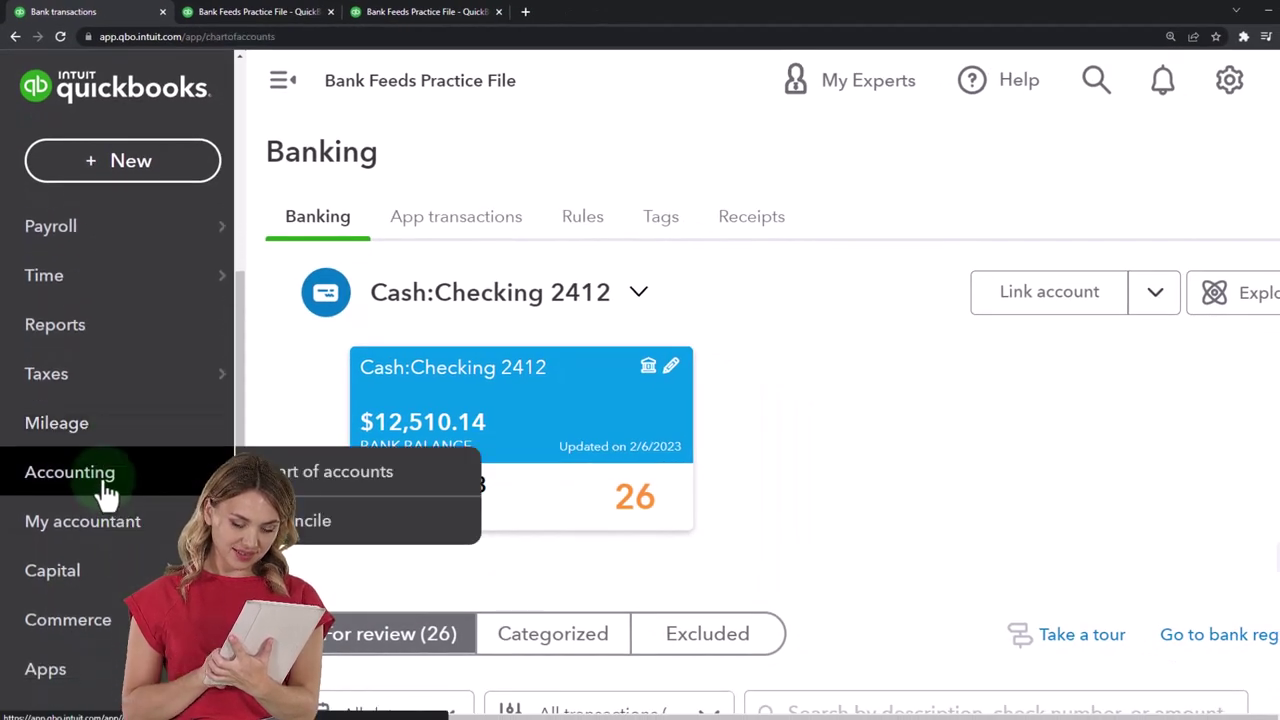
left_click(104, 490)
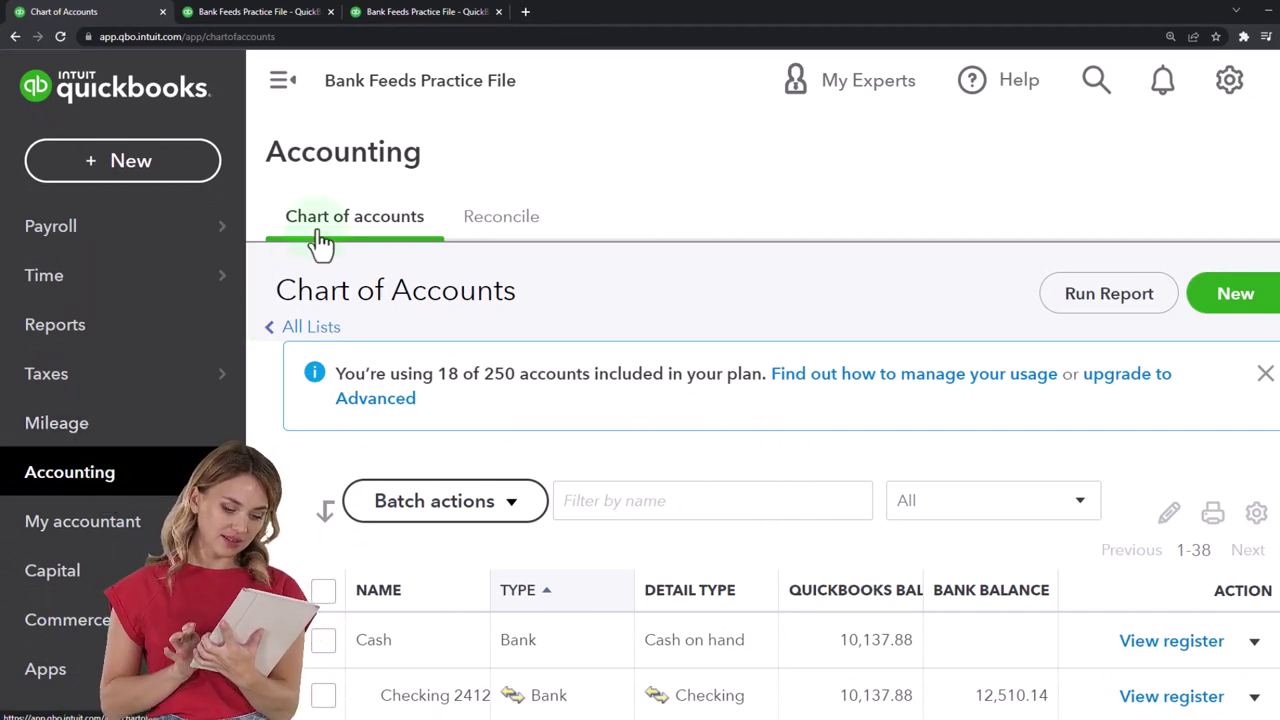
left_click(281, 88)
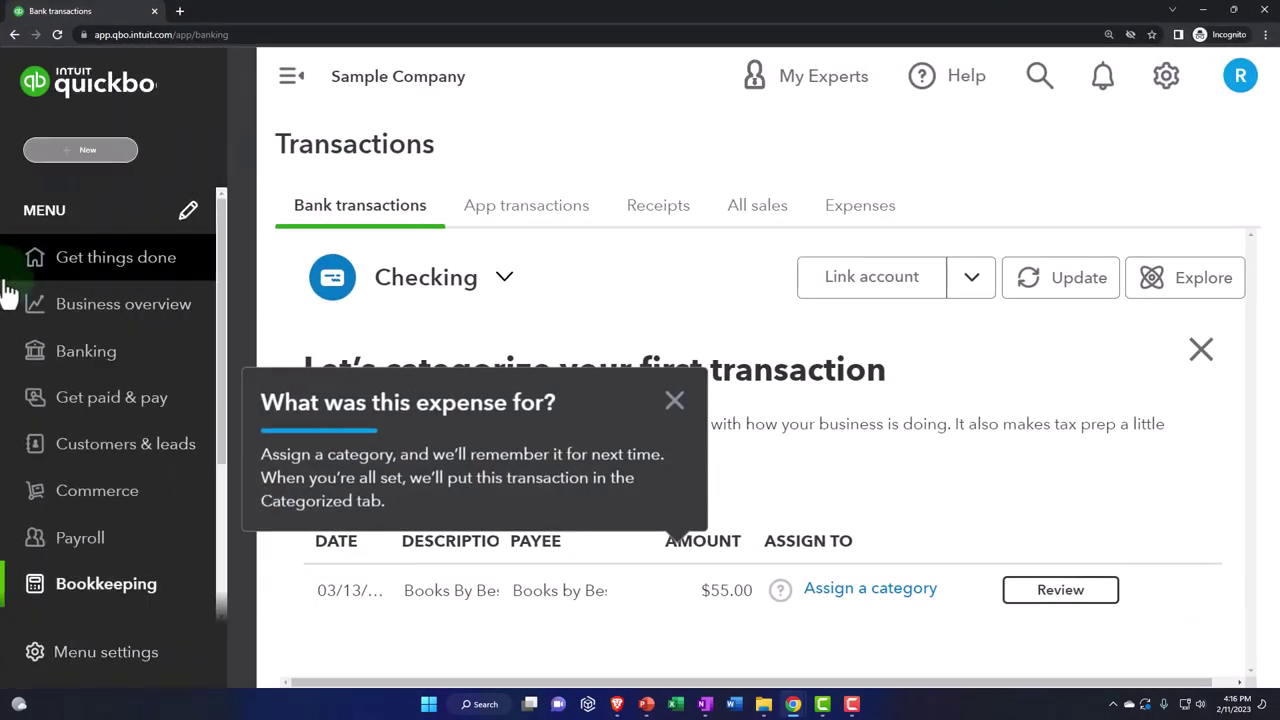
left_click(77, 600)
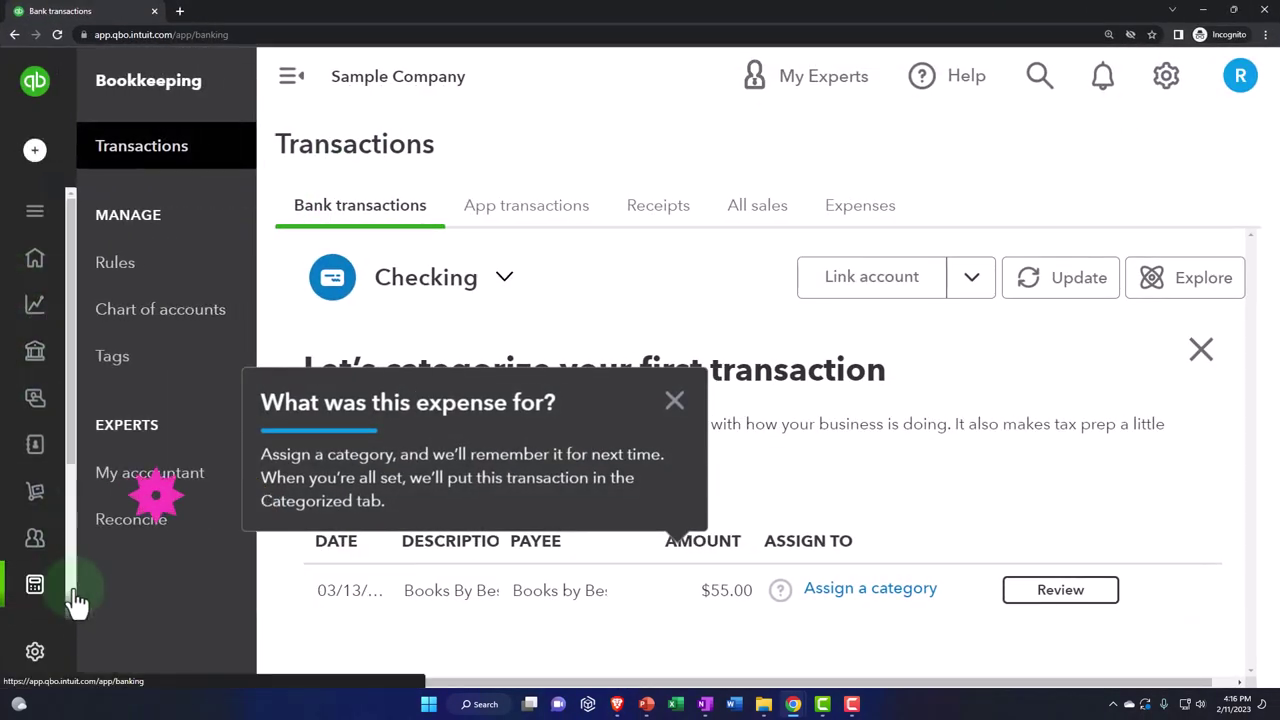
left_click(135, 315)
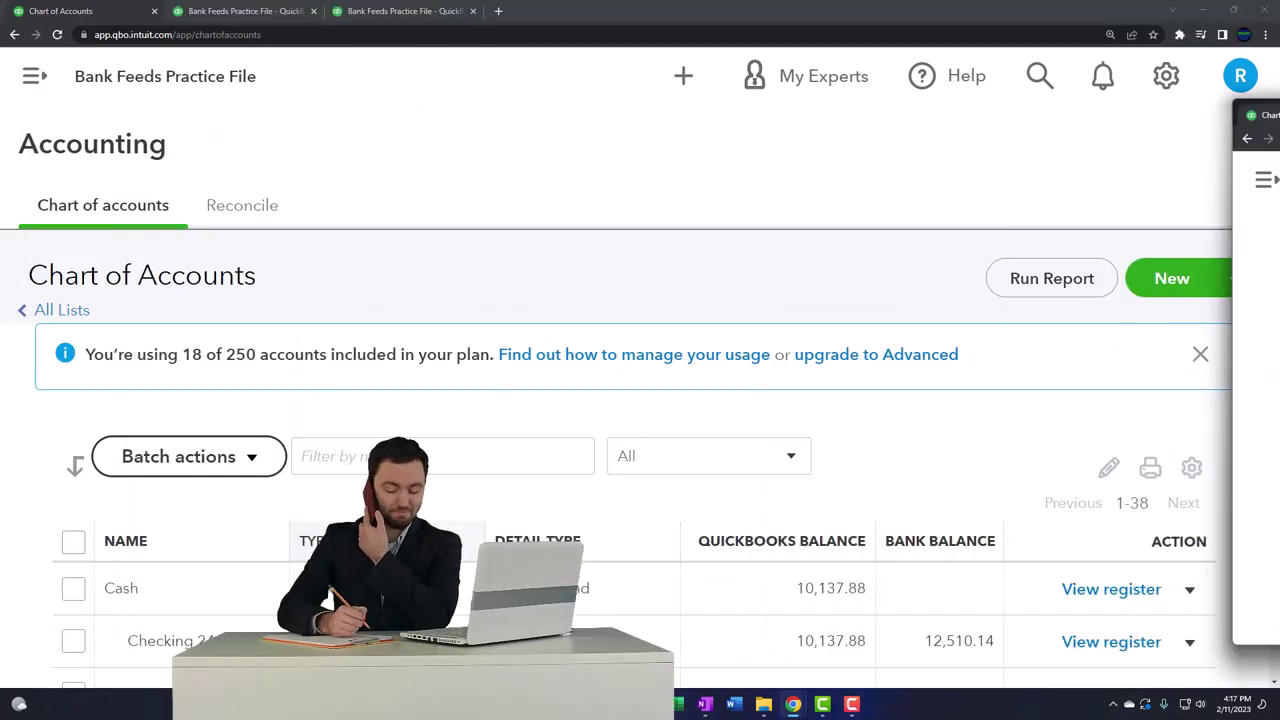
Step: Reduce the practice file page zoom to 150% and examine the asset, liability and equity account types in the Chart of Accounts
key("ctrl+minus")
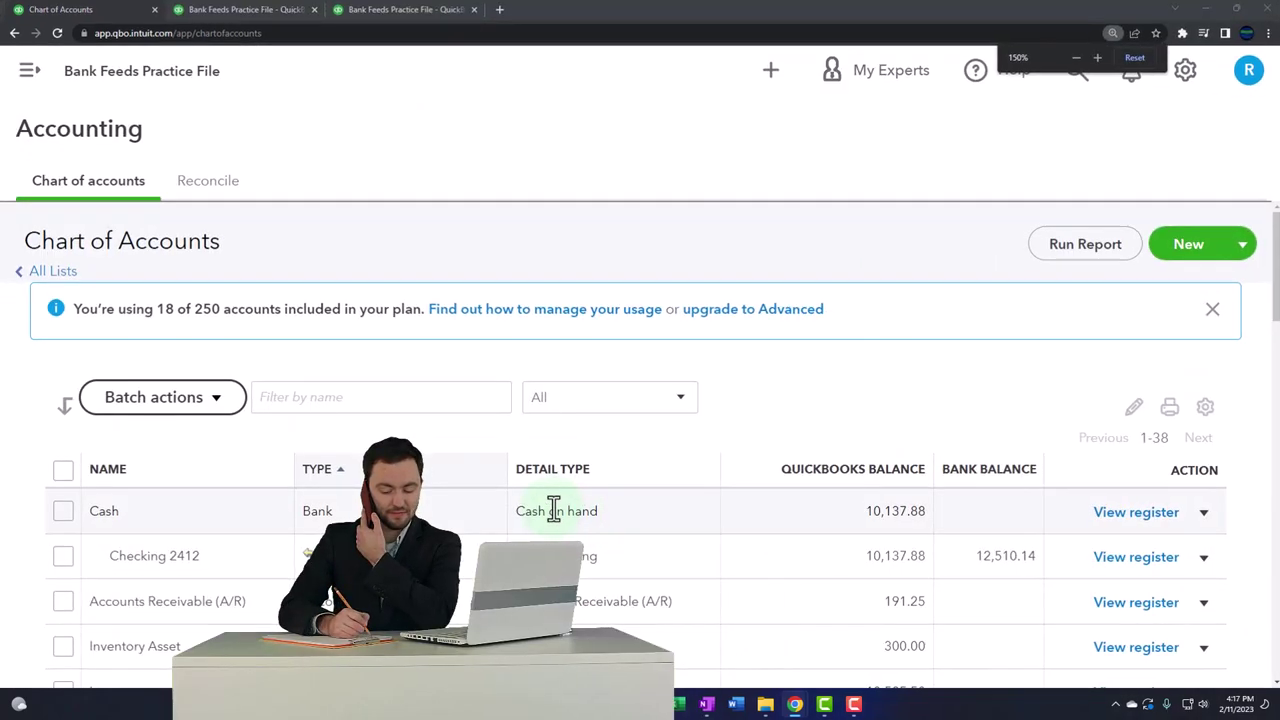
scroll(551, 508, "down", 3)
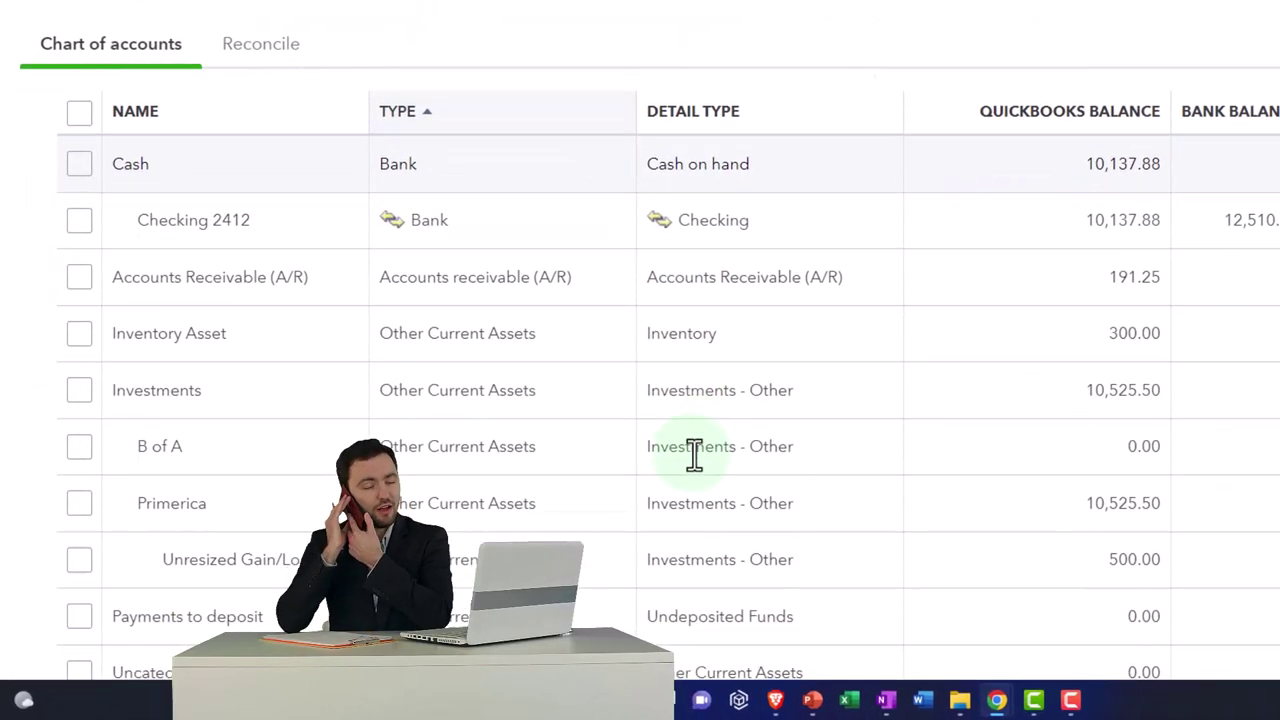
scroll(694, 452, "down", 3)
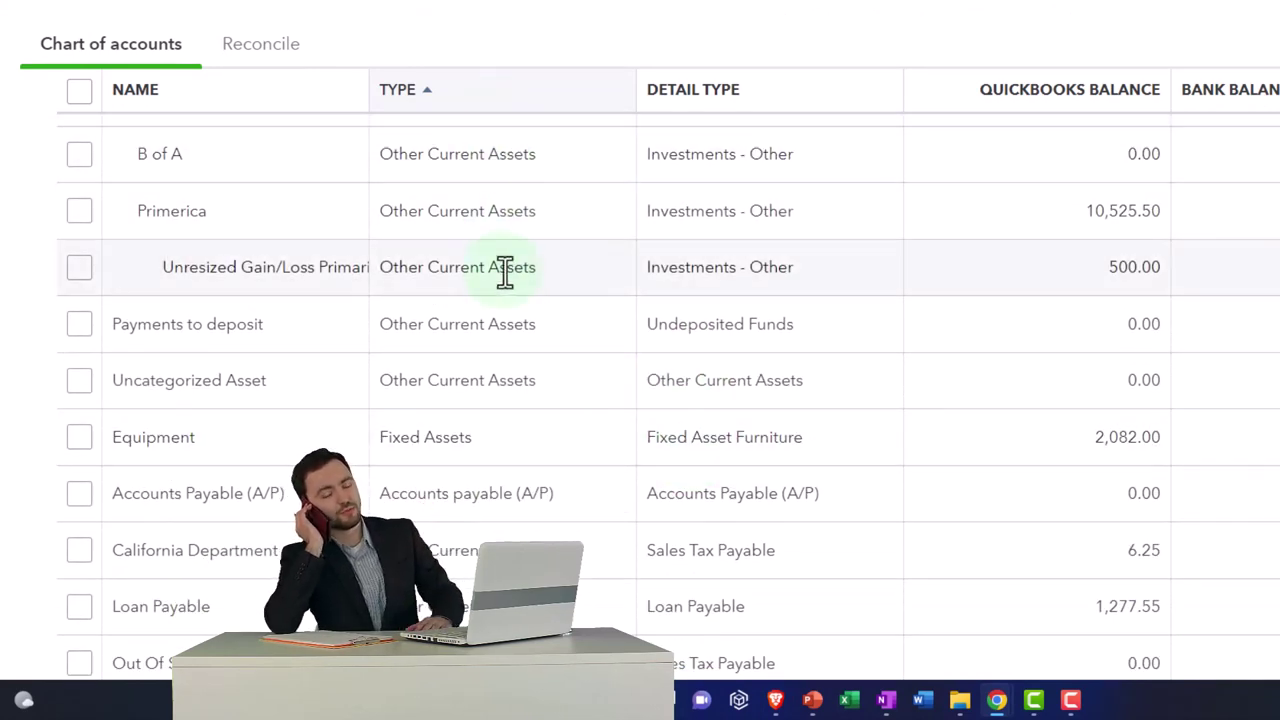
scroll(514, 306, "down", 3)
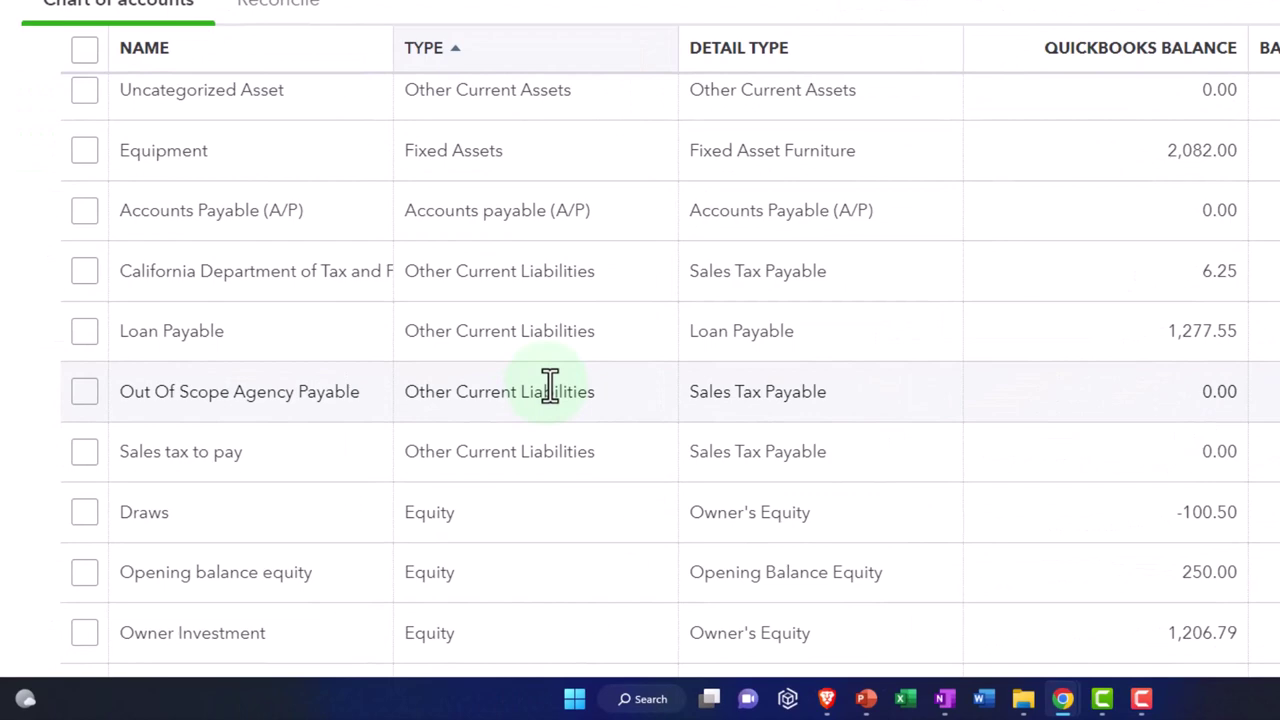
scroll(549, 385, "up", 10)
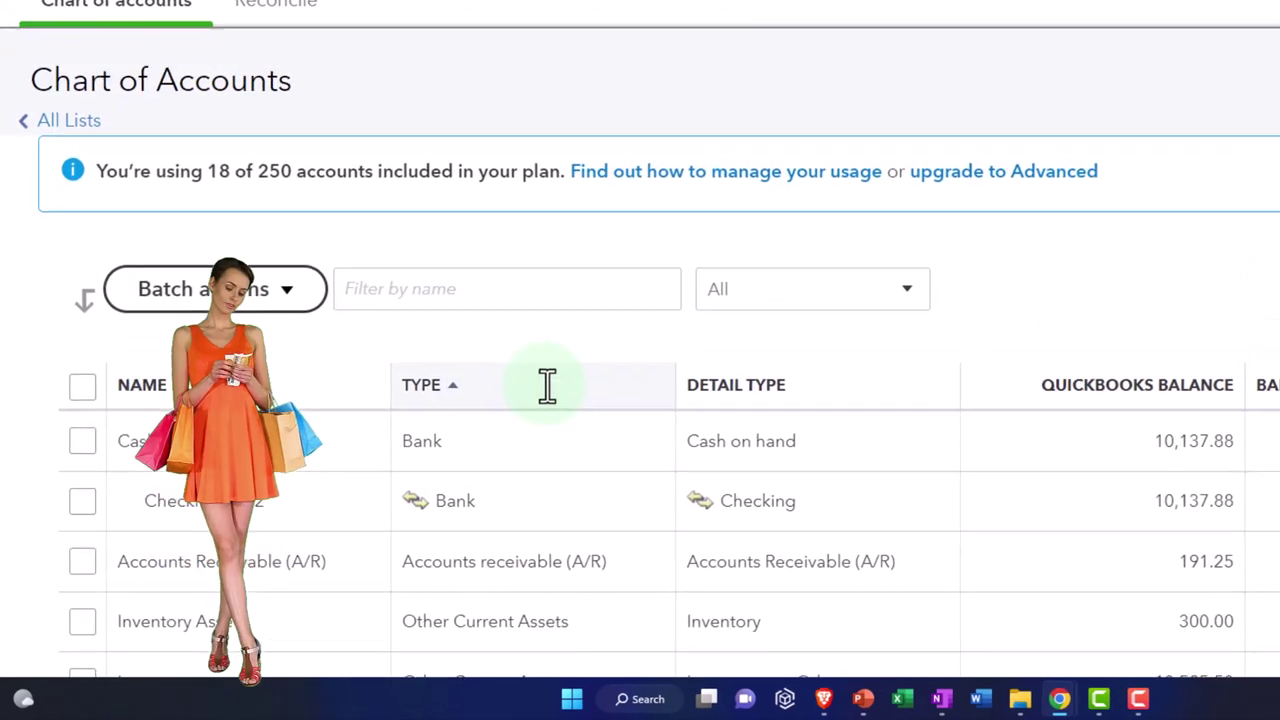
Step: Start a new account of type Credit cards, saved under Credit Cards with the tax form section Credit Card
left_click(1152, 172)
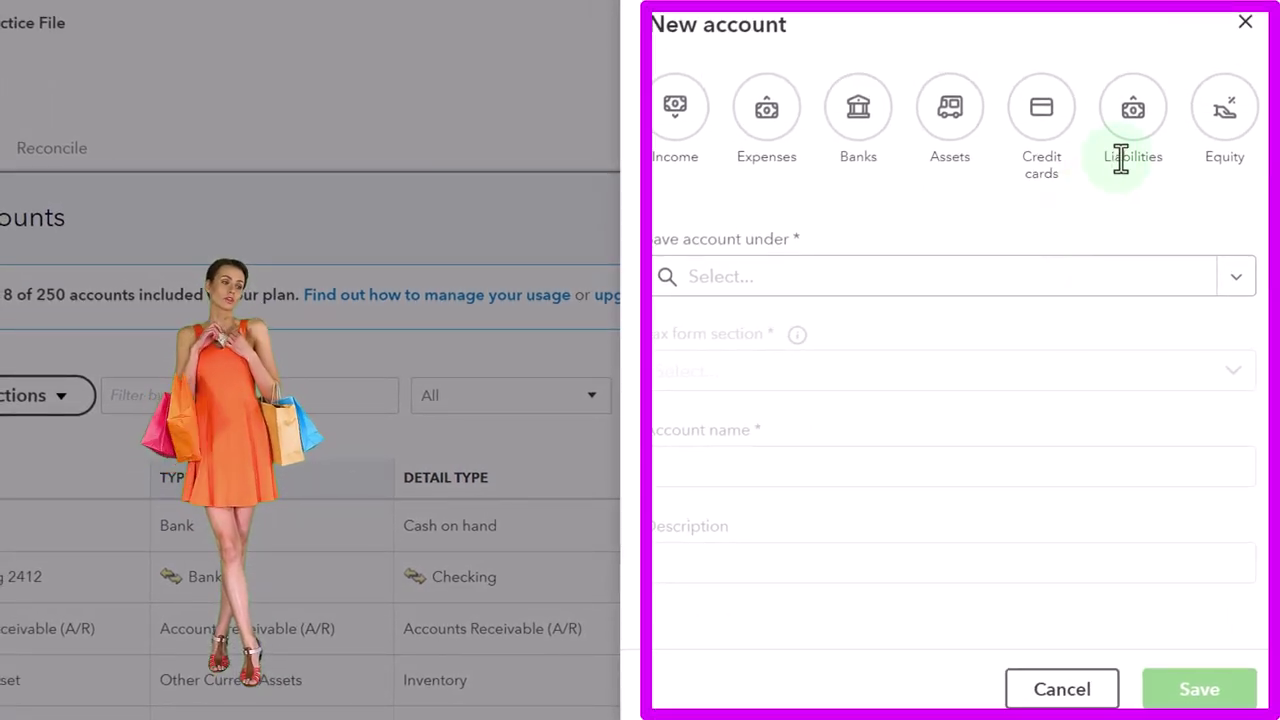
left_click(1047, 145)
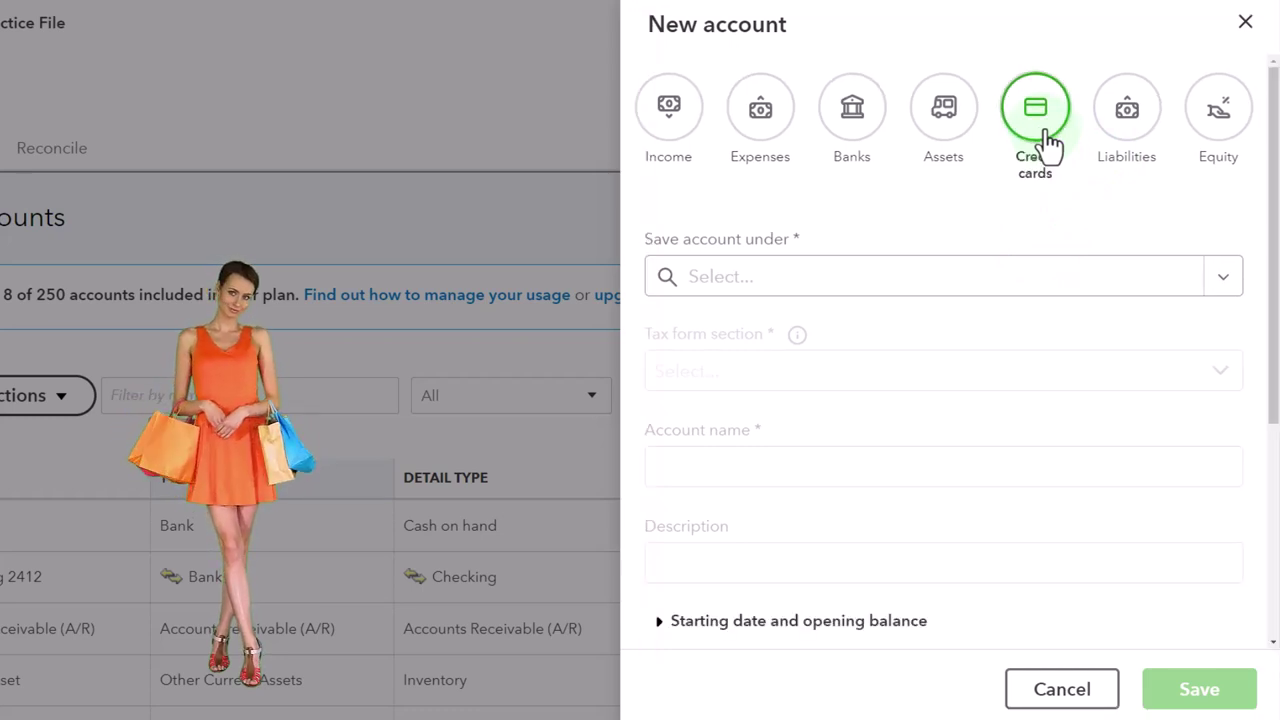
left_click(1222, 277)
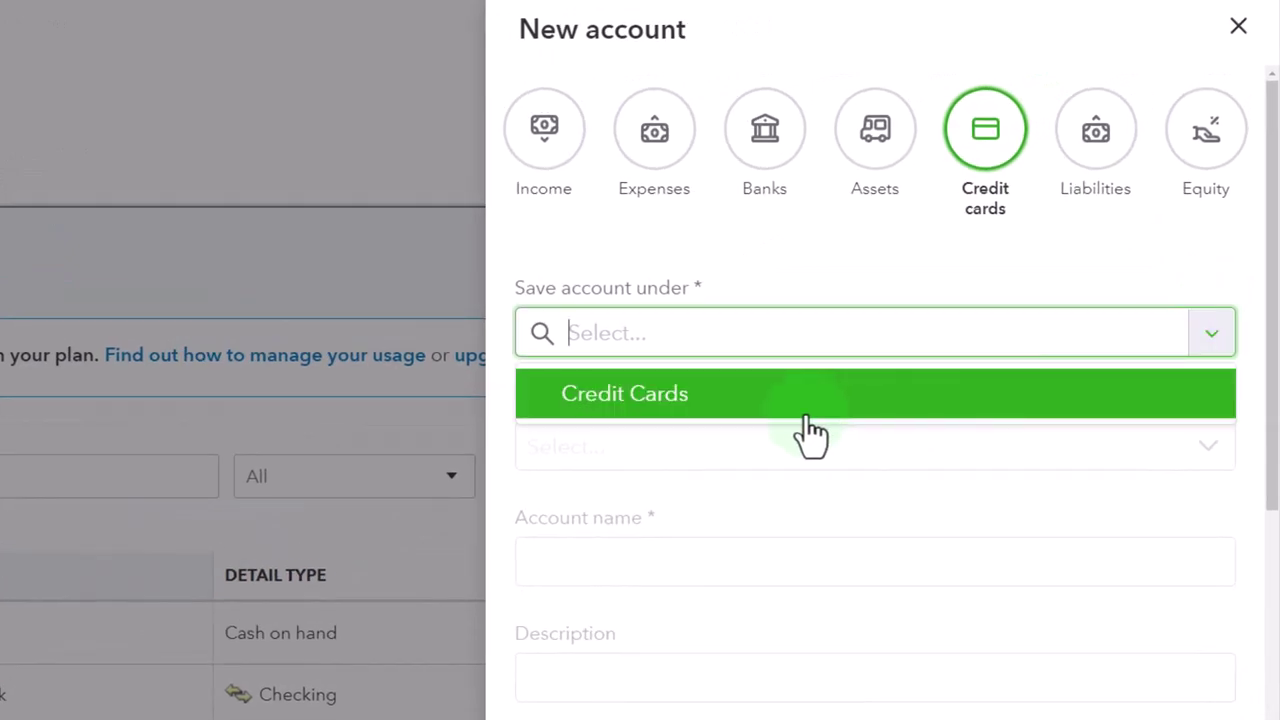
left_click(681, 420)
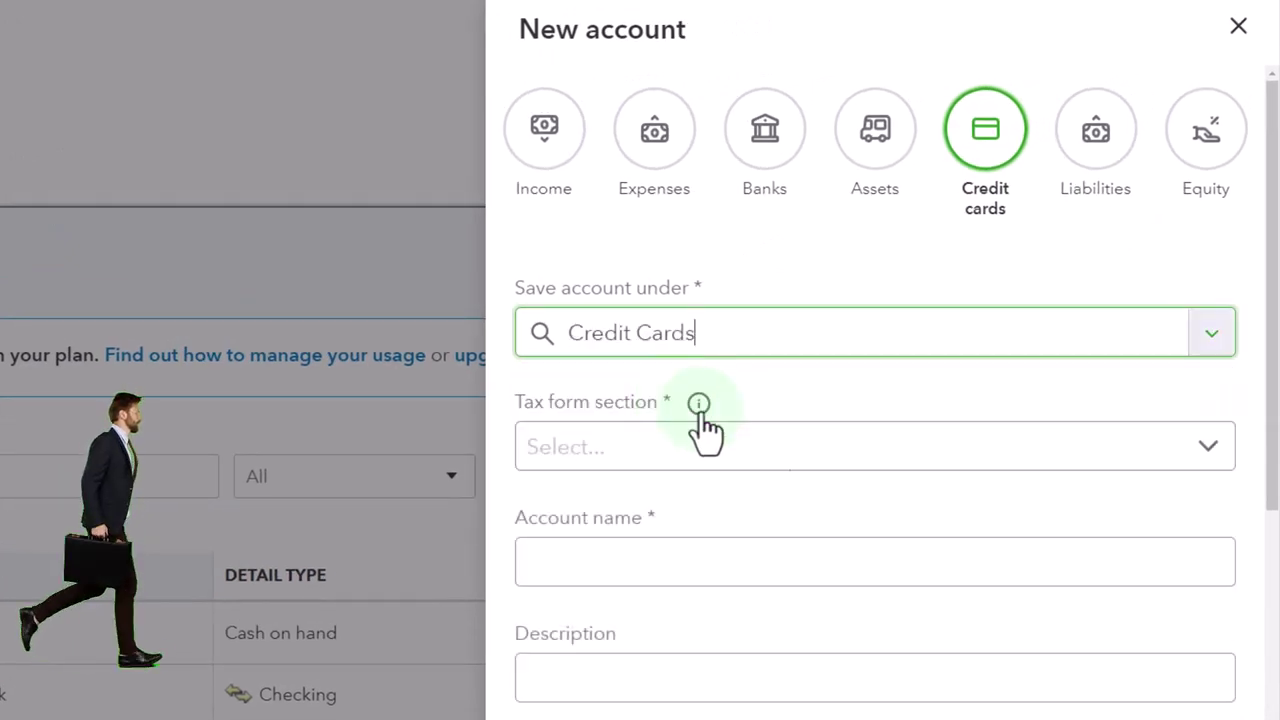
left_click(1208, 452)
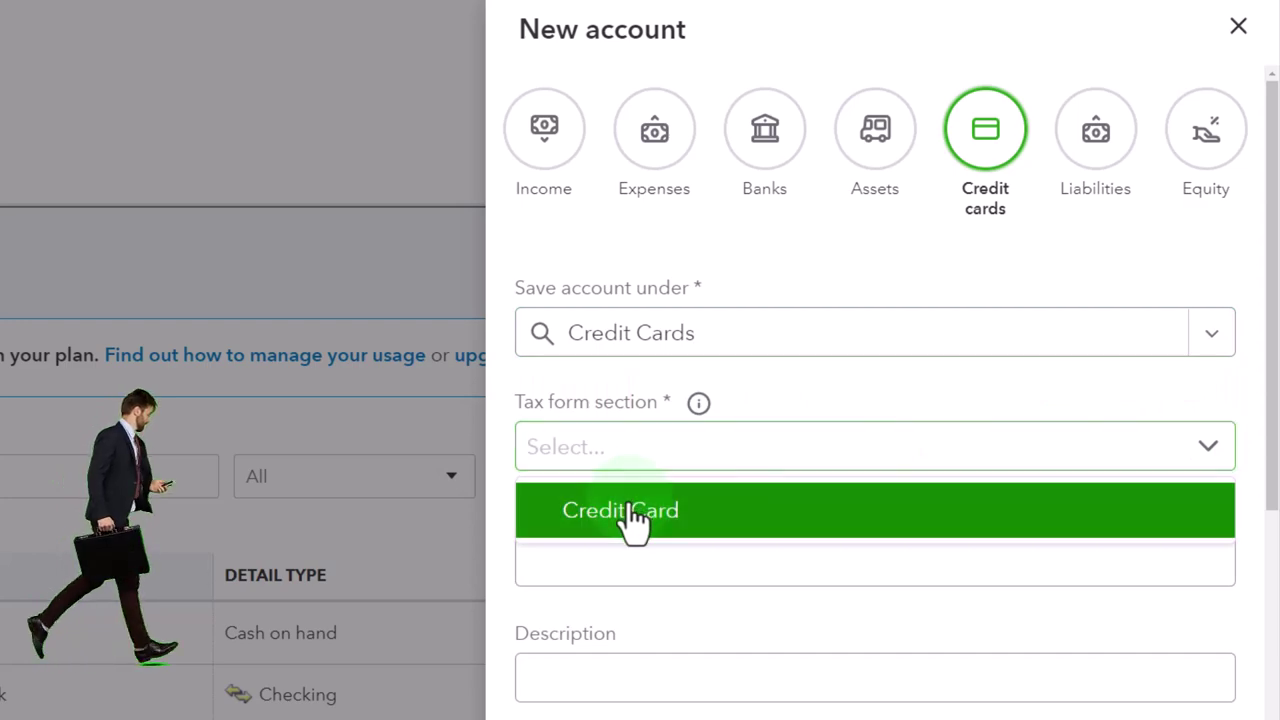
left_click(690, 505)
Step: Name the new account Credit Card and view its Balance Sheet preview
left_click(630, 556)
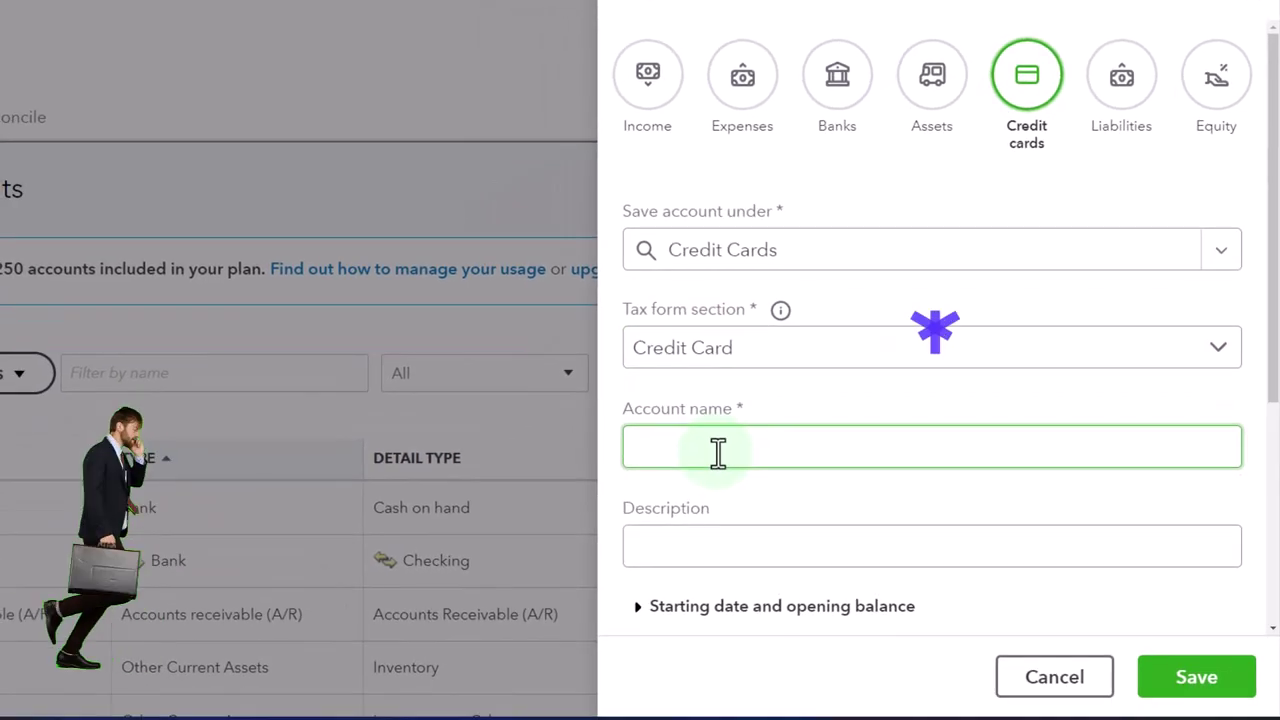
type("c")
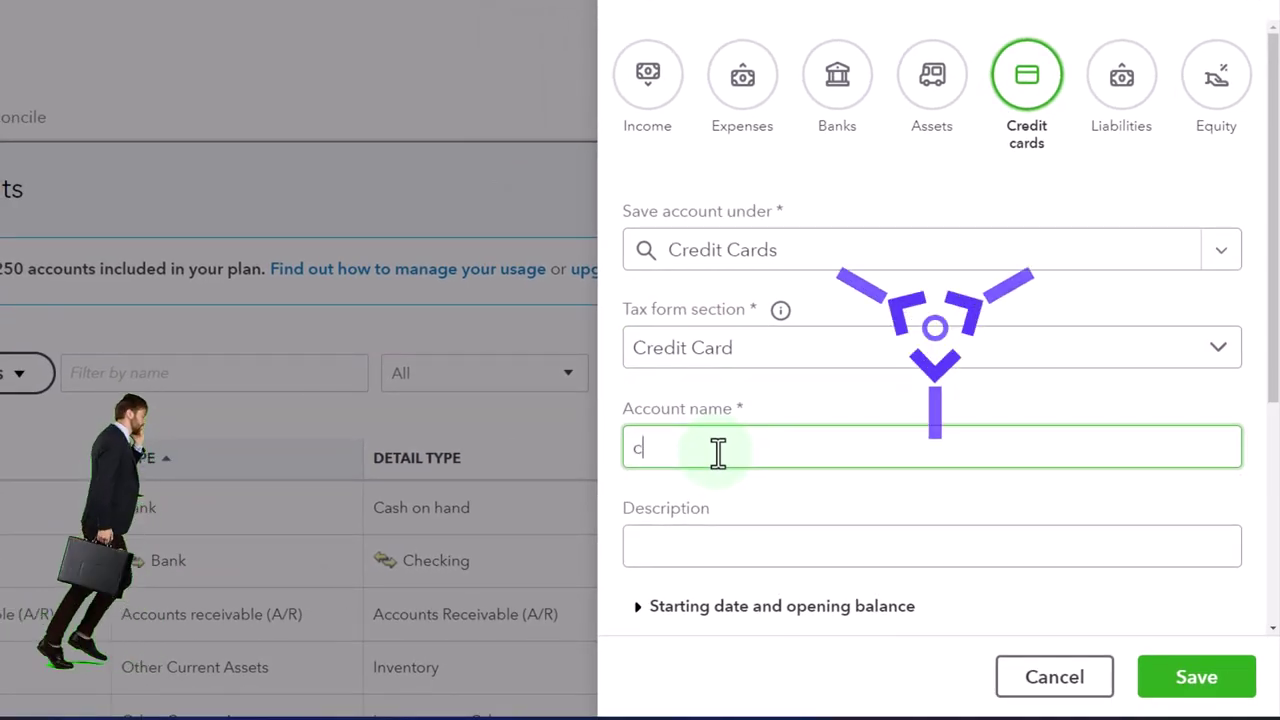
type("R")
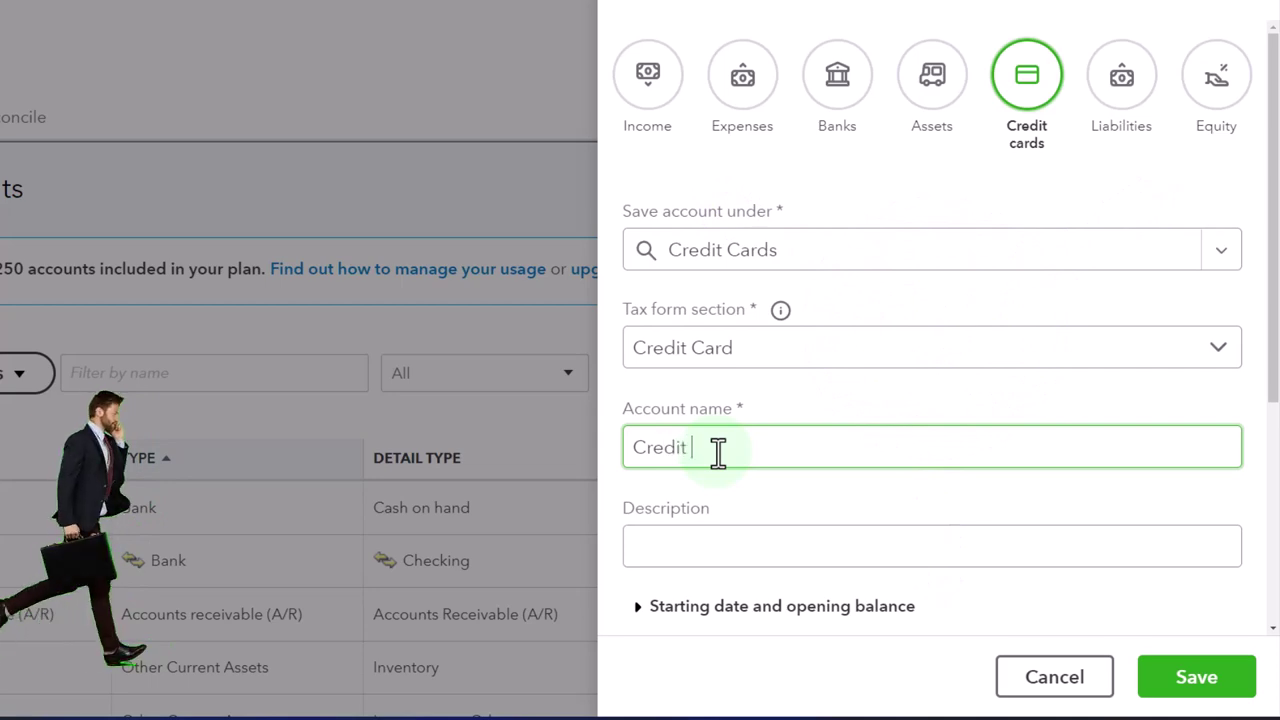
scroll(718, 452, "down", 4)
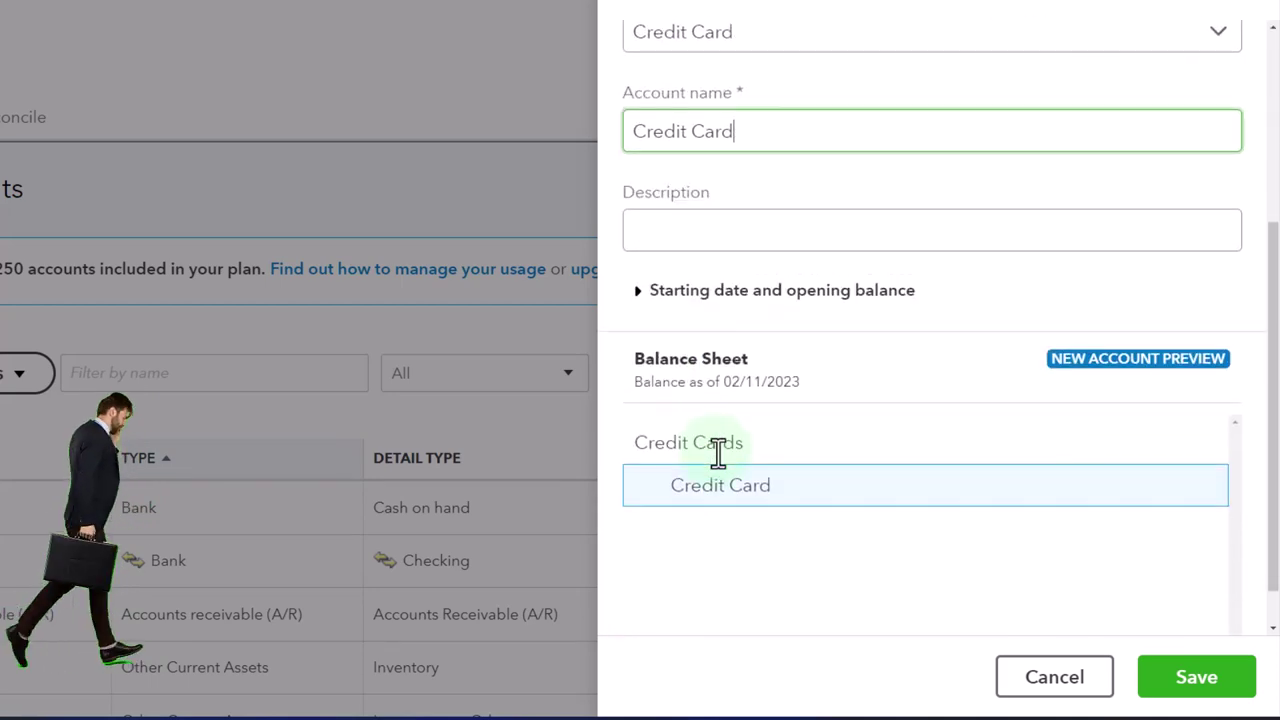
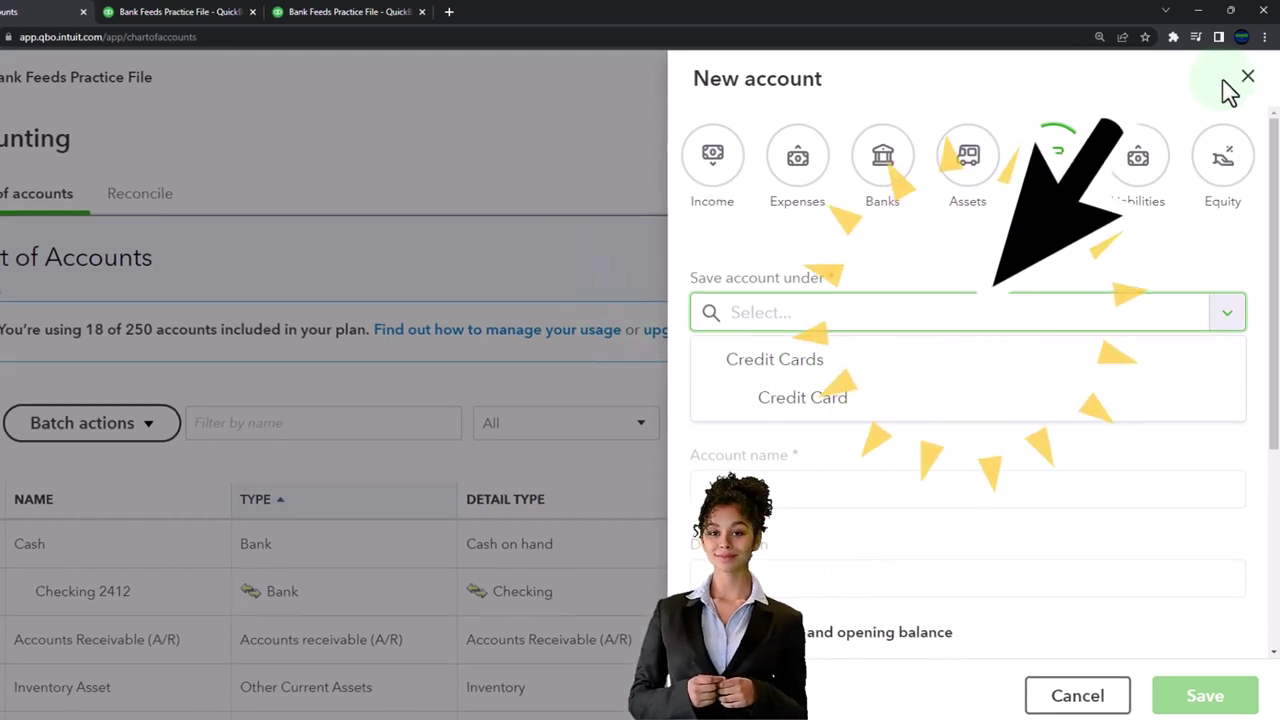
Step: Close the blank new account form, edit the Credit Card account to be saved under the Visa card entry in Credit Cards, and save it
left_click(1247, 77)
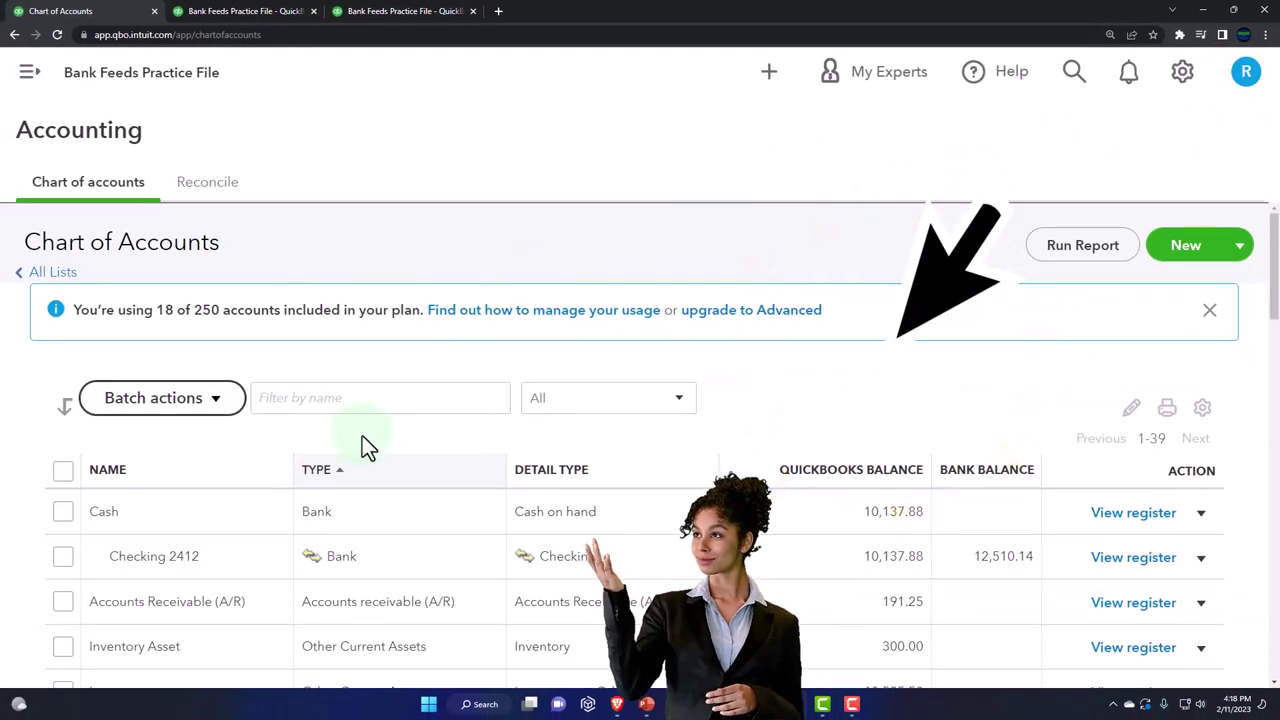
scroll(362, 440, "down", 6)
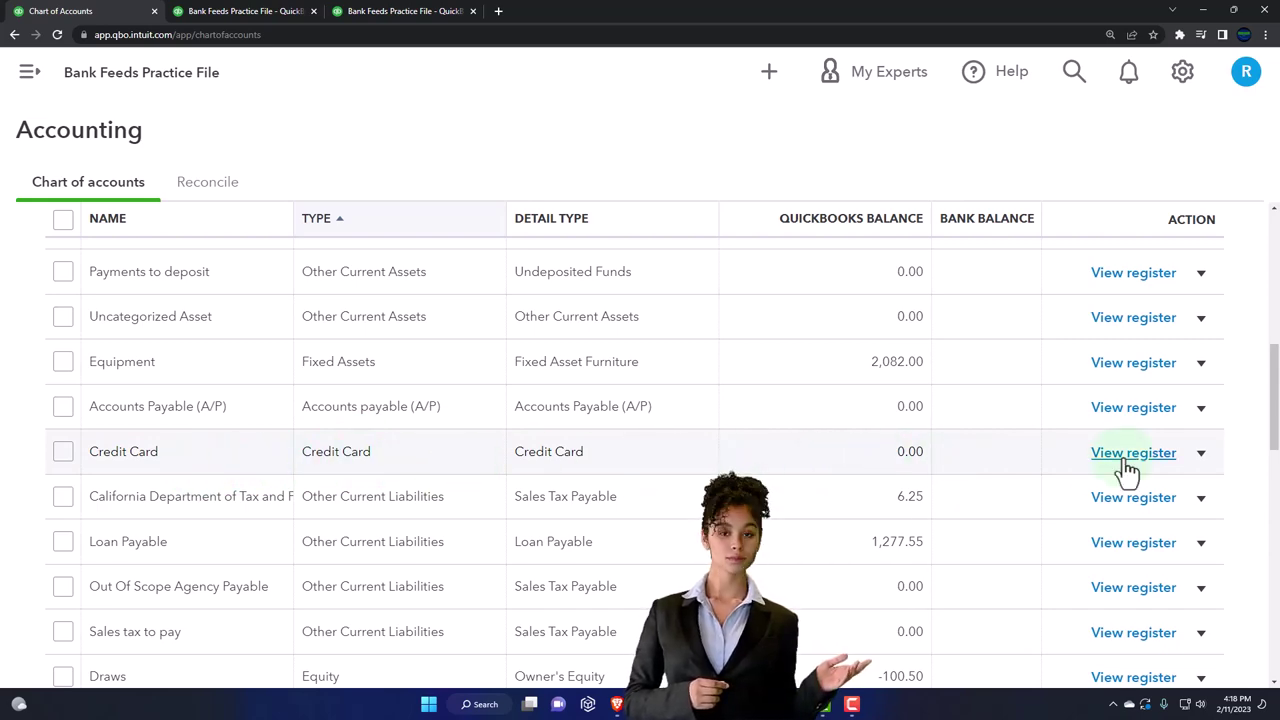
left_click(1201, 452)
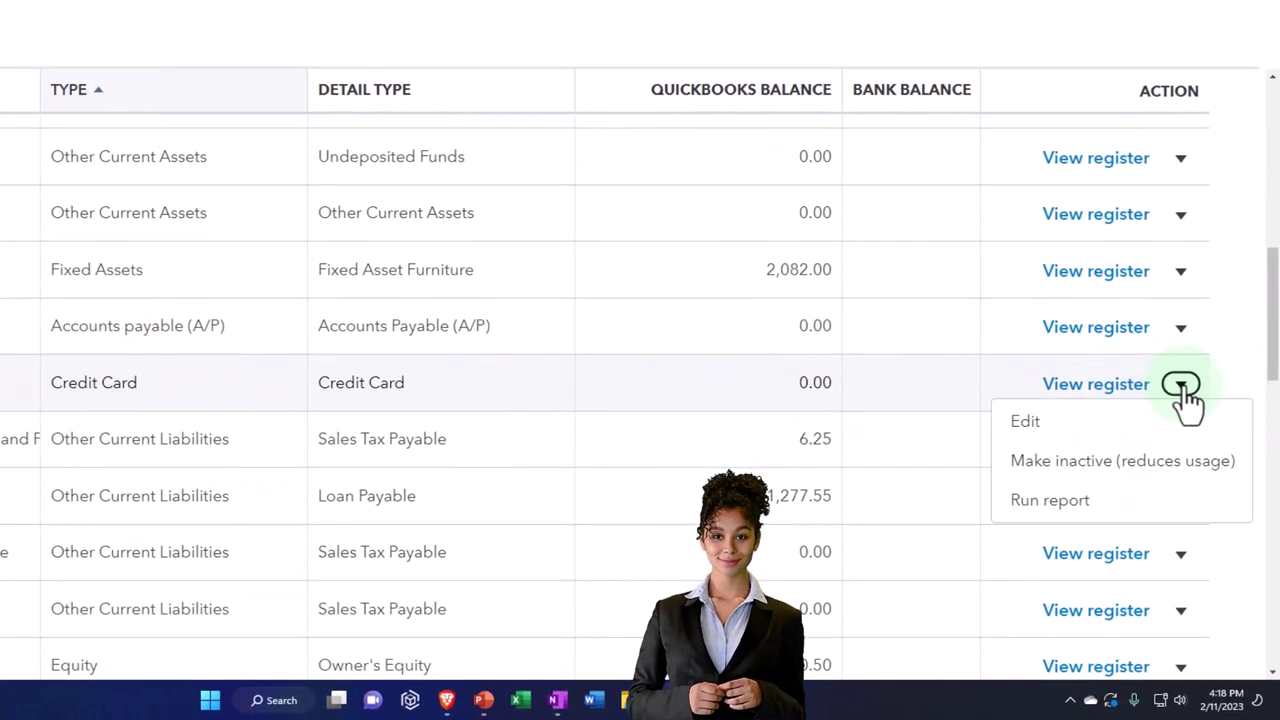
left_click(1073, 432)
left_click(783, 187)
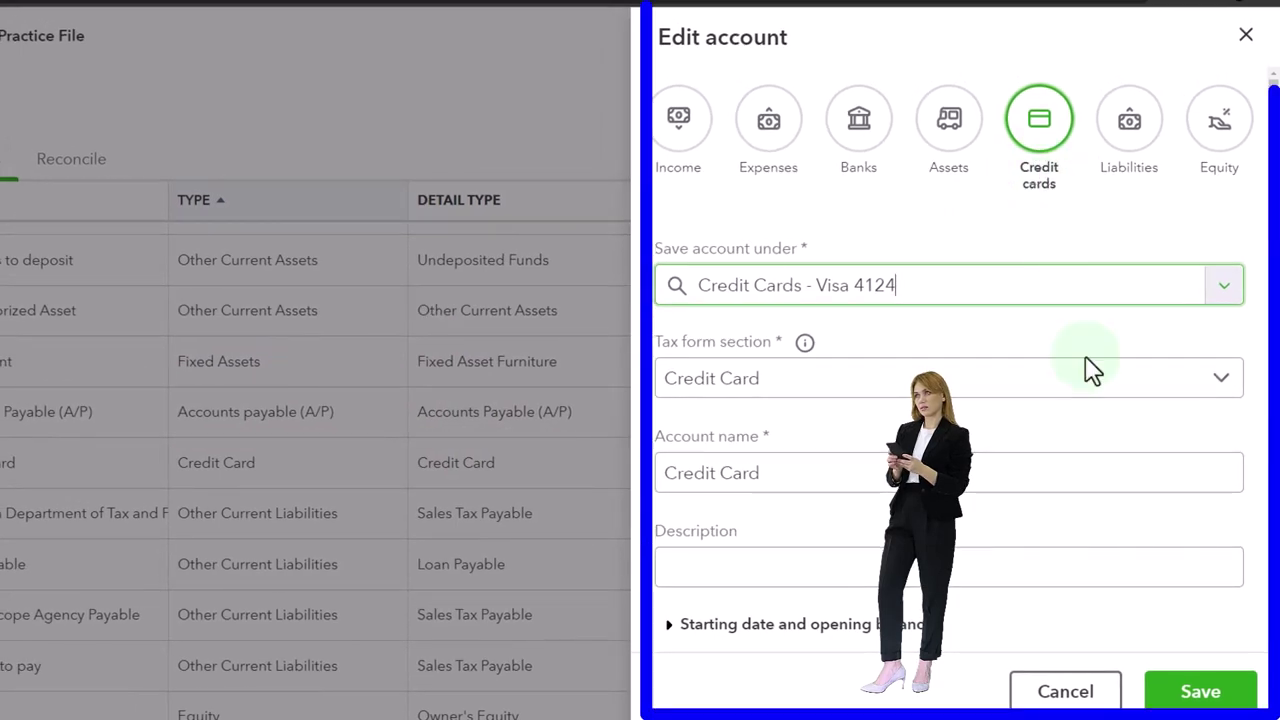
left_click(1192, 694)
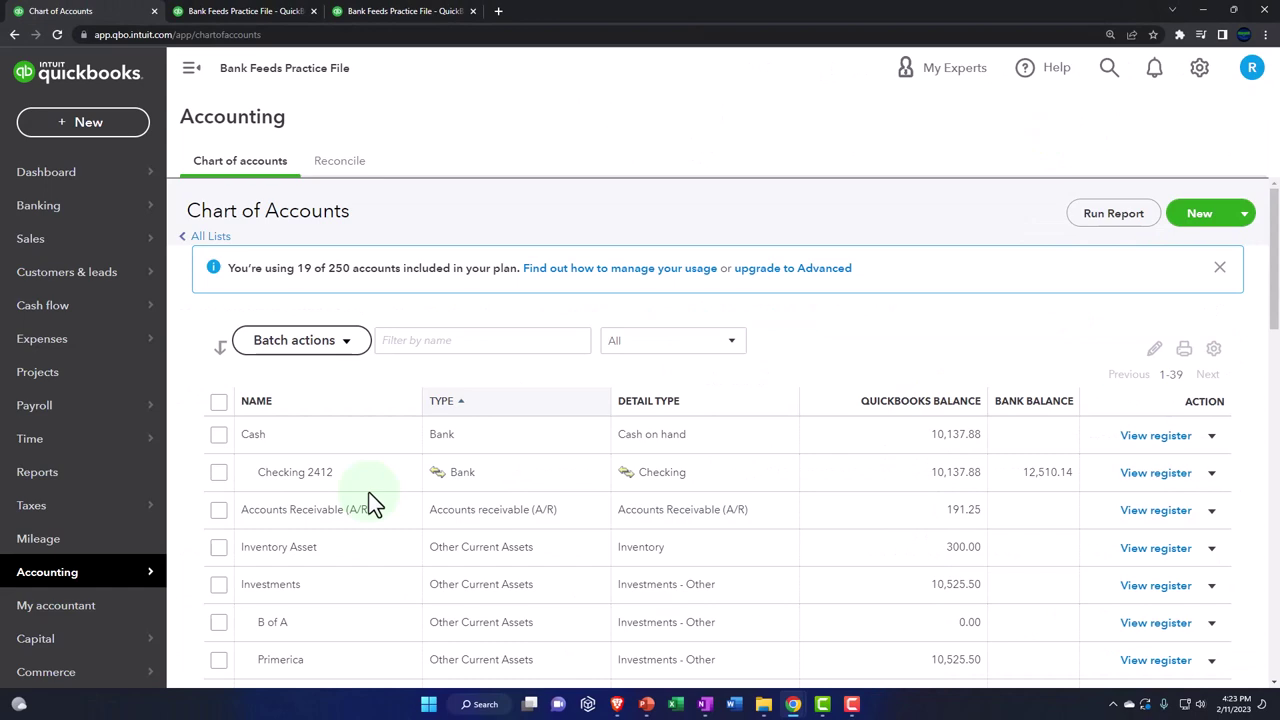
Step: Open the Banking page listing the checking account's transactions for review, and collapse the navigation menu
mouse_move(44, 213)
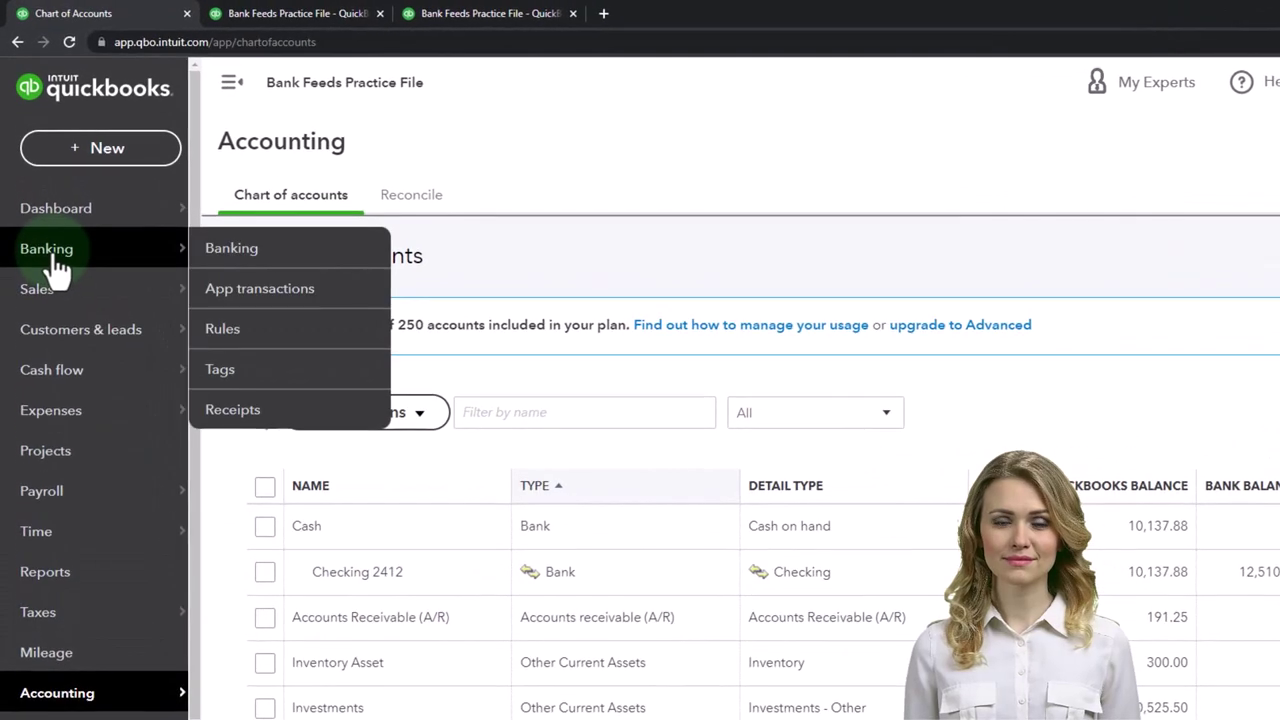
left_click(52, 256)
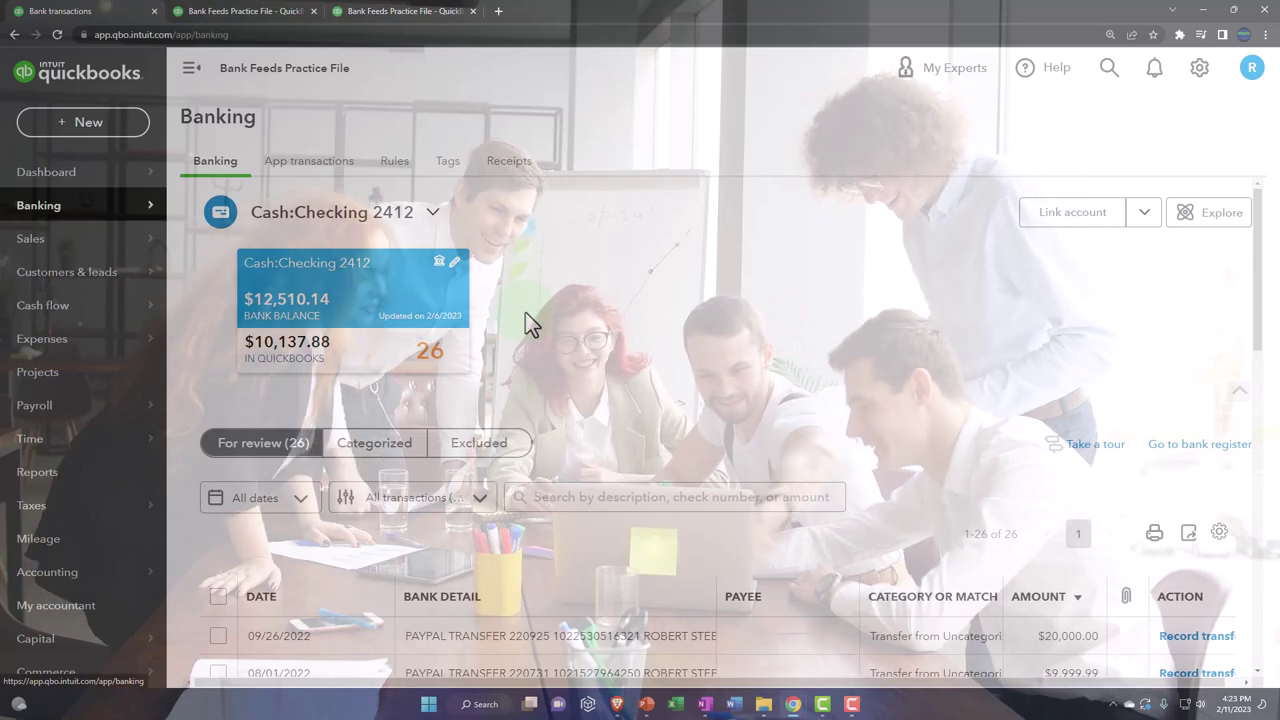
left_click(197, 76)
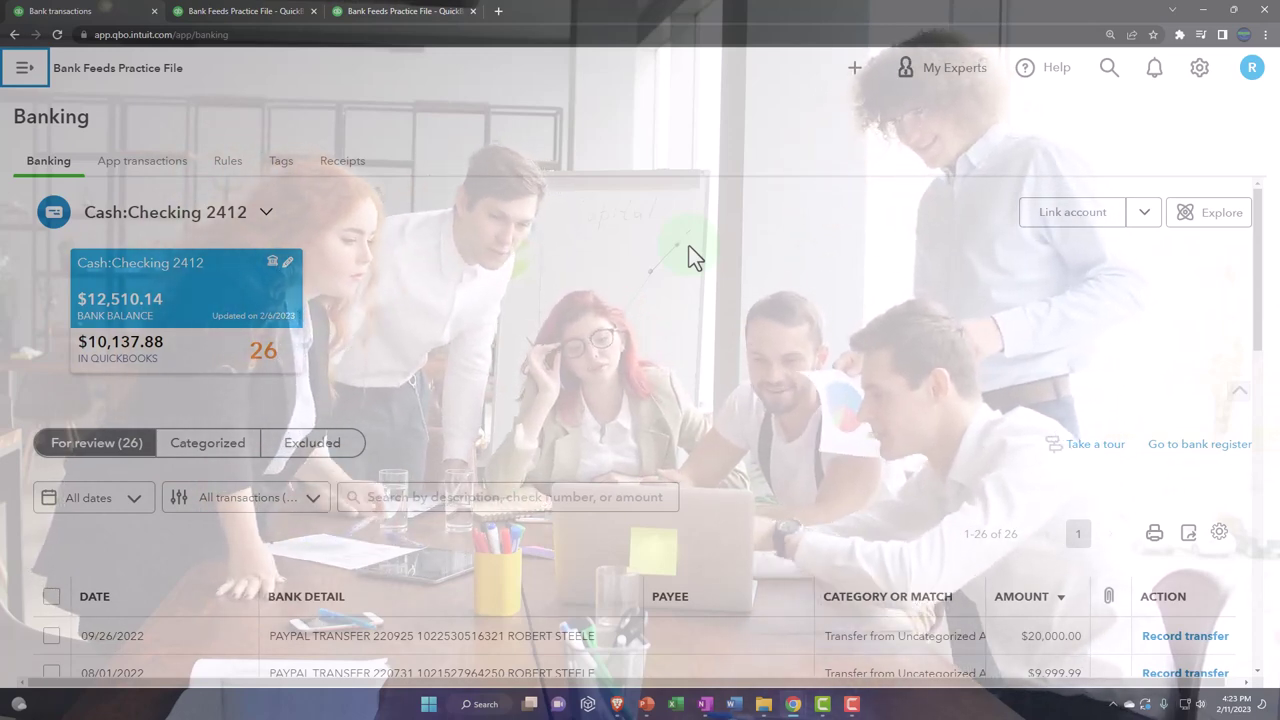
Step: Start linking an account, search the supported banks for "vis", clear the search and return to the bank transactions
left_click(1040, 222)
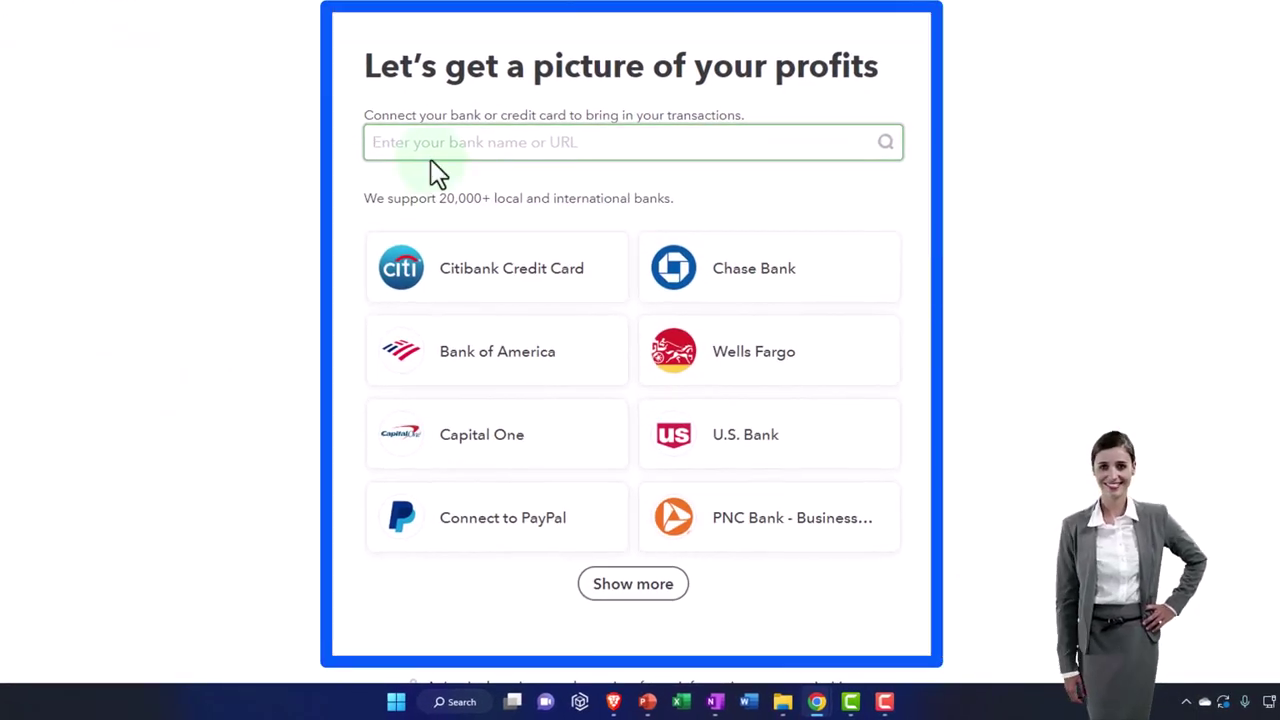
type("s")
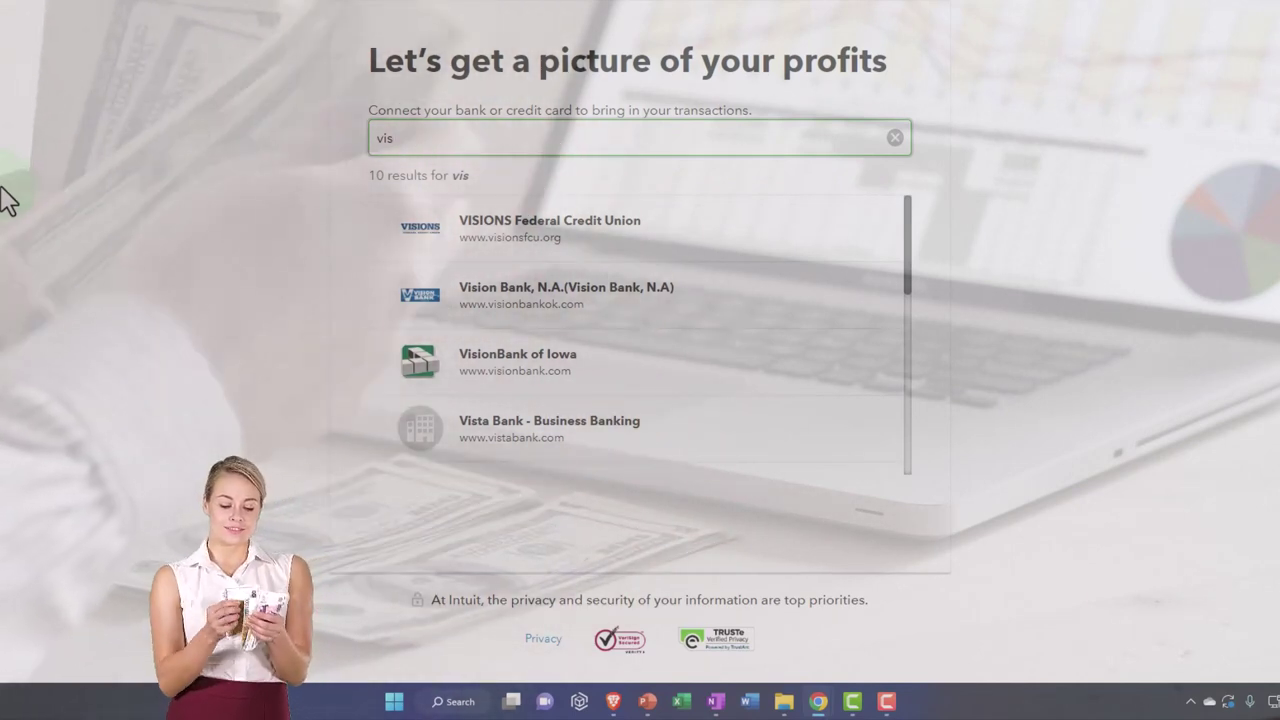
key("BackSpace")
key("BackSpace")
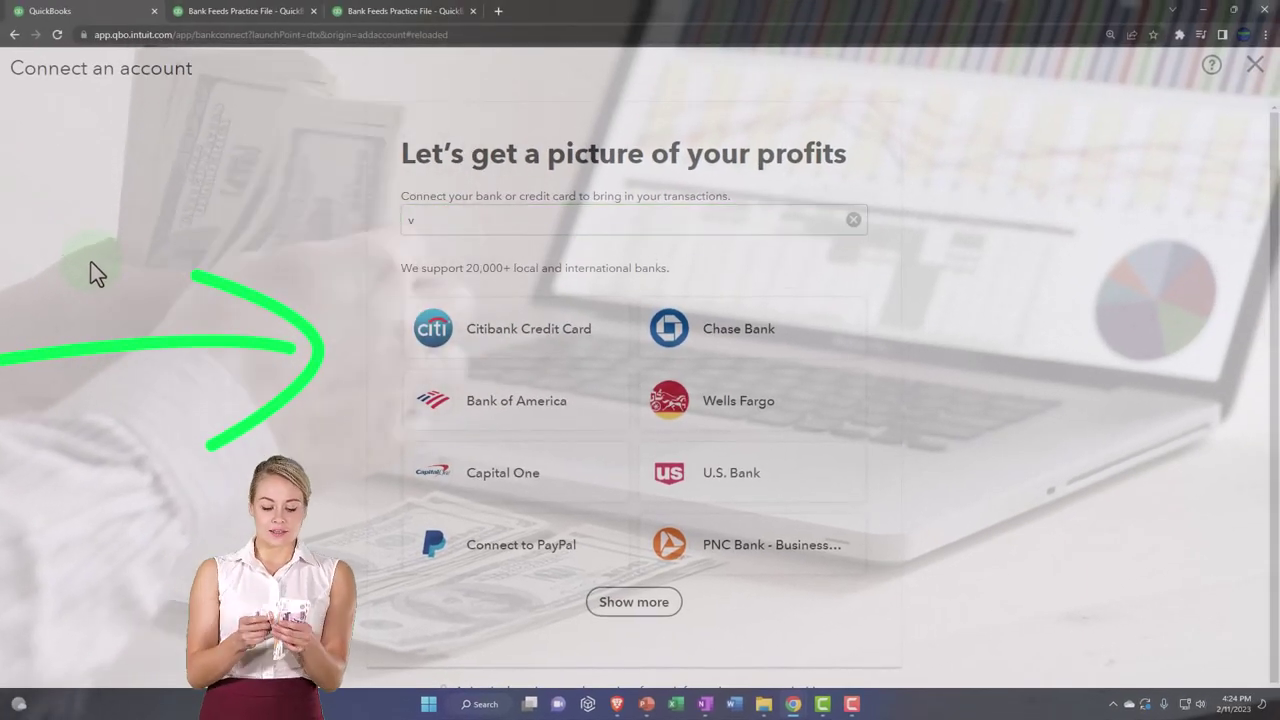
left_click(436, 221)
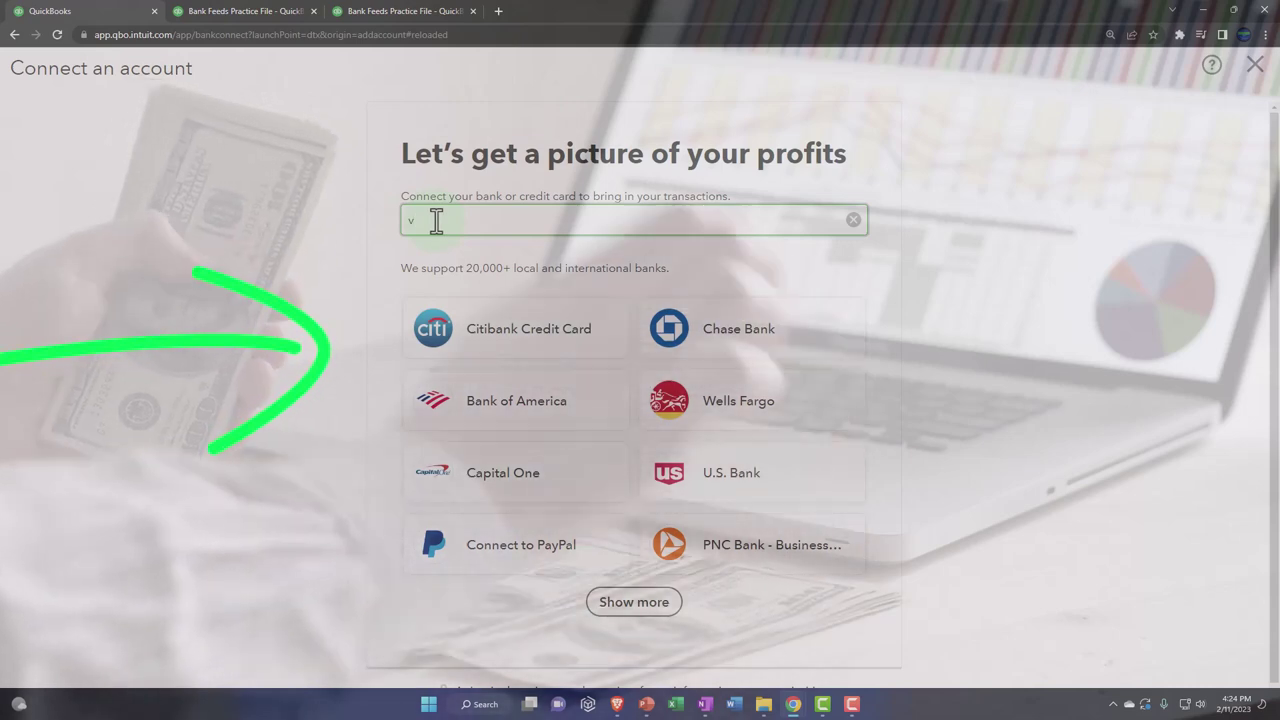
key("BackSpace")
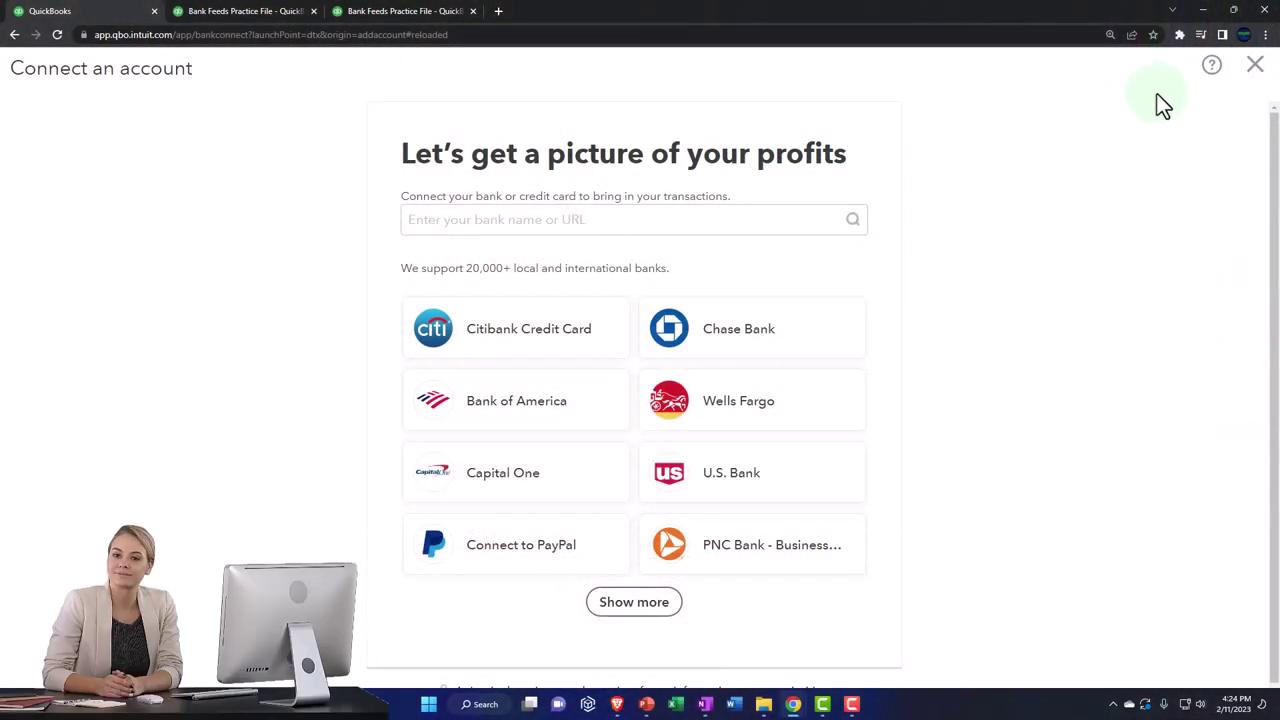
left_click(1252, 68)
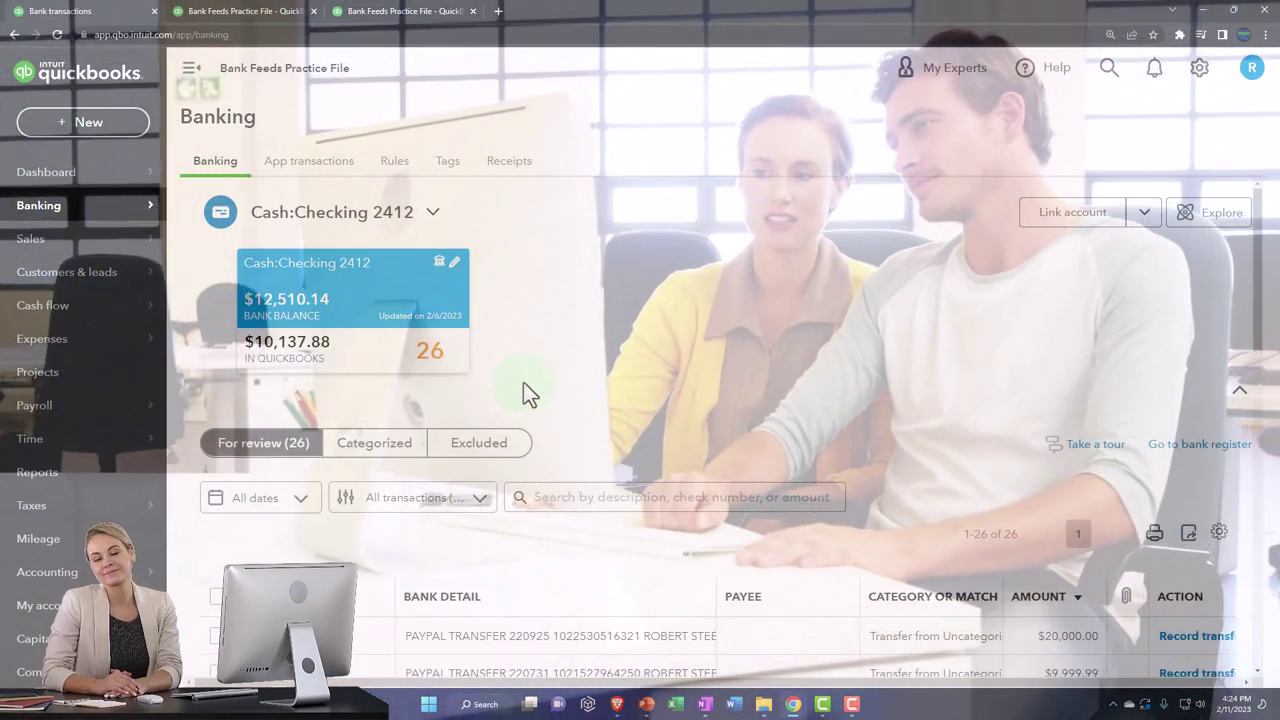
scroll(571, 529, "down", 2)
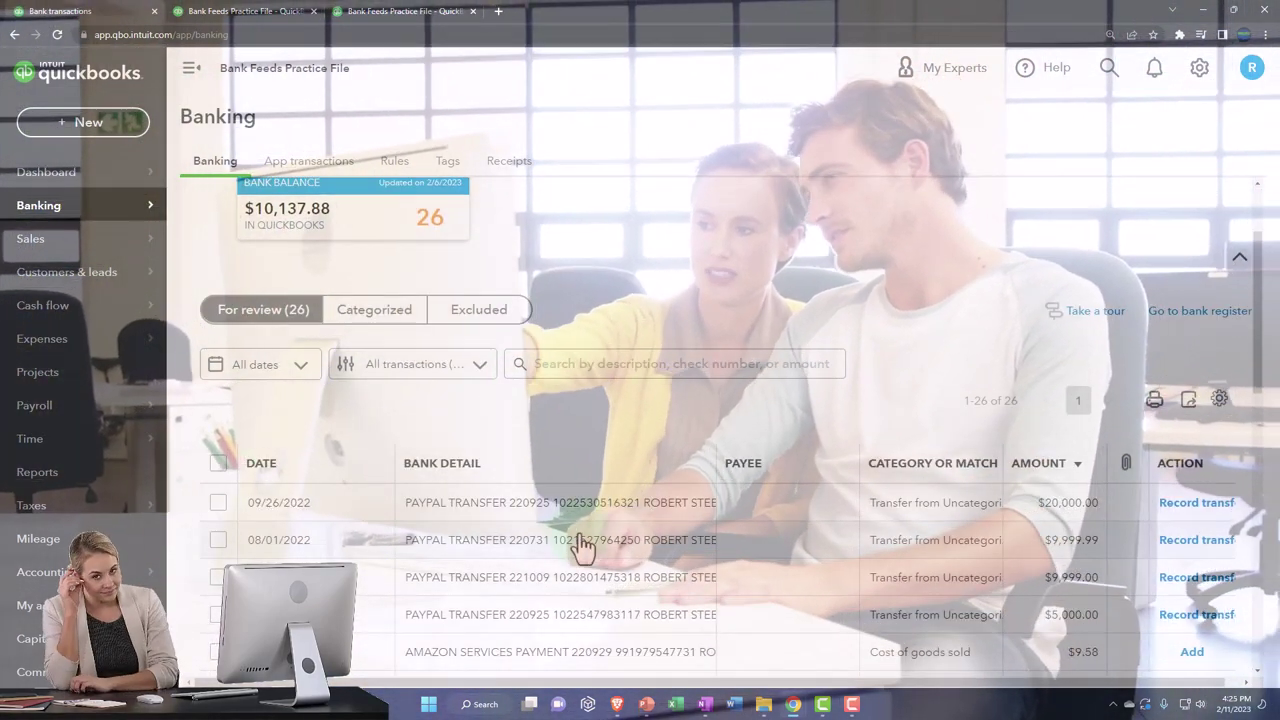
scroll(581, 543, "up", 2)
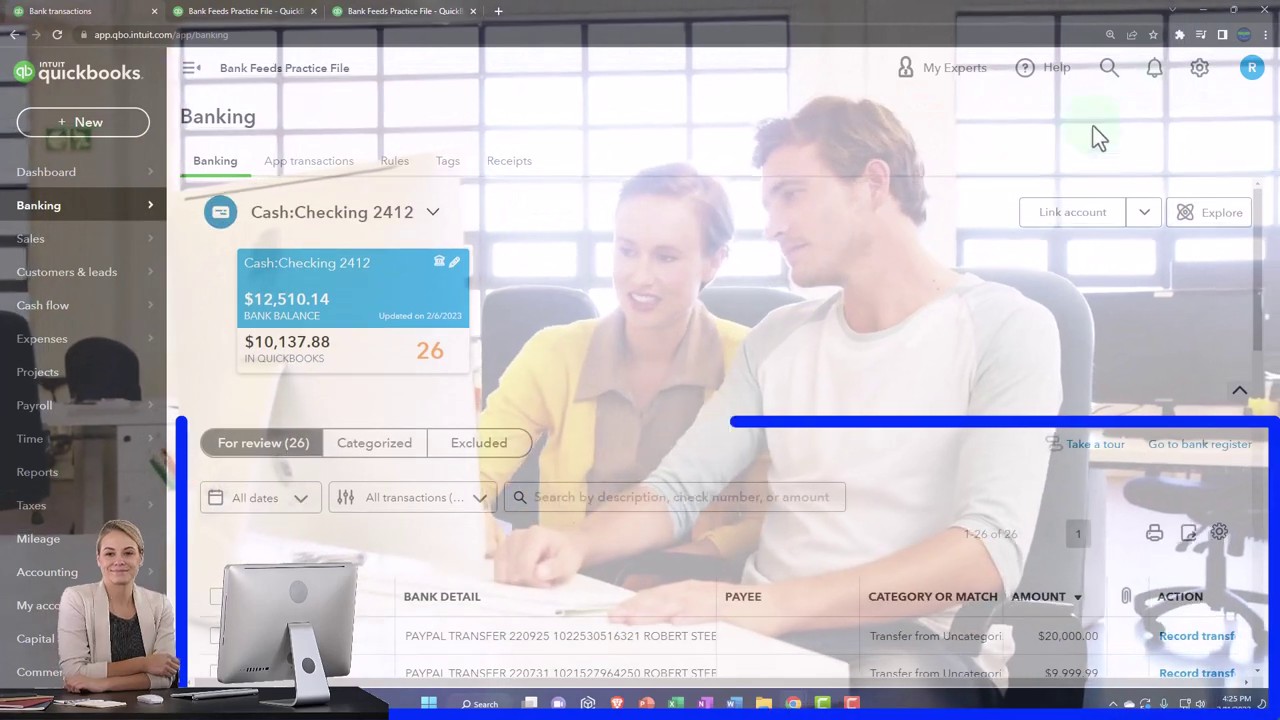
Step: Switch to the PowerPoint presentation and review the Wells Fargo download slides covering the account menu, date range and file format
left_click(1204, 10)
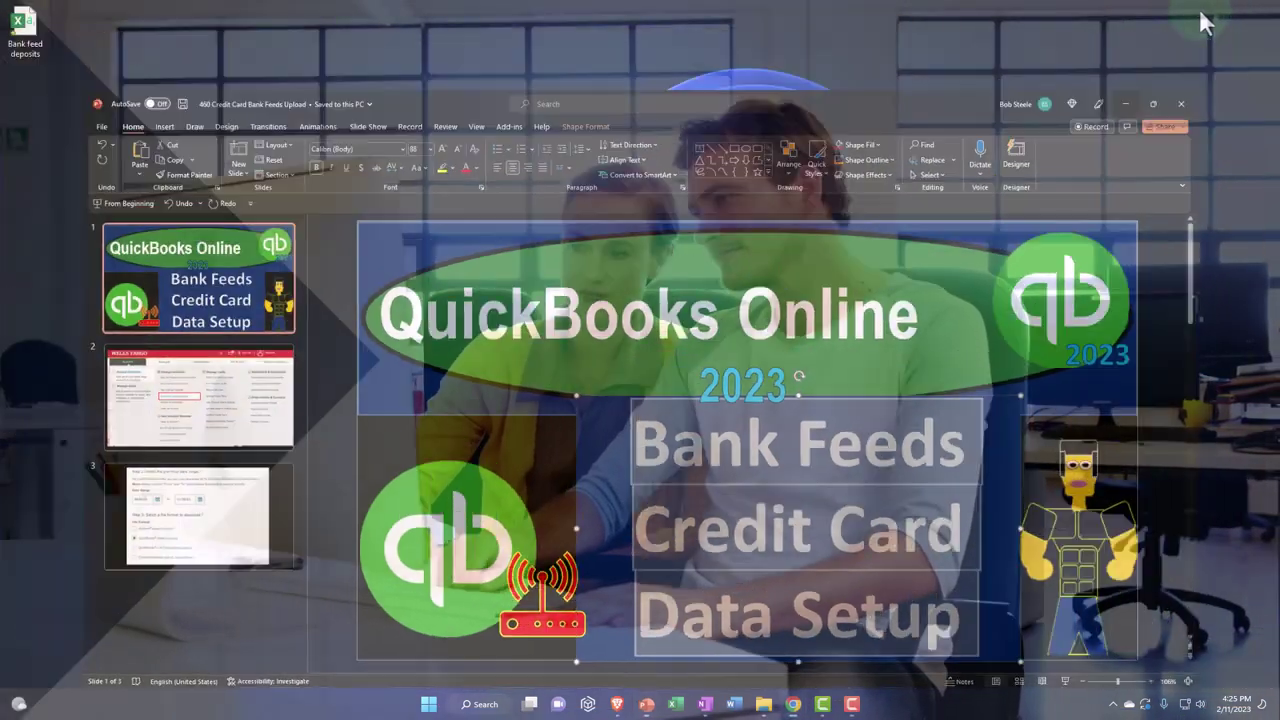
left_click(1201, 16)
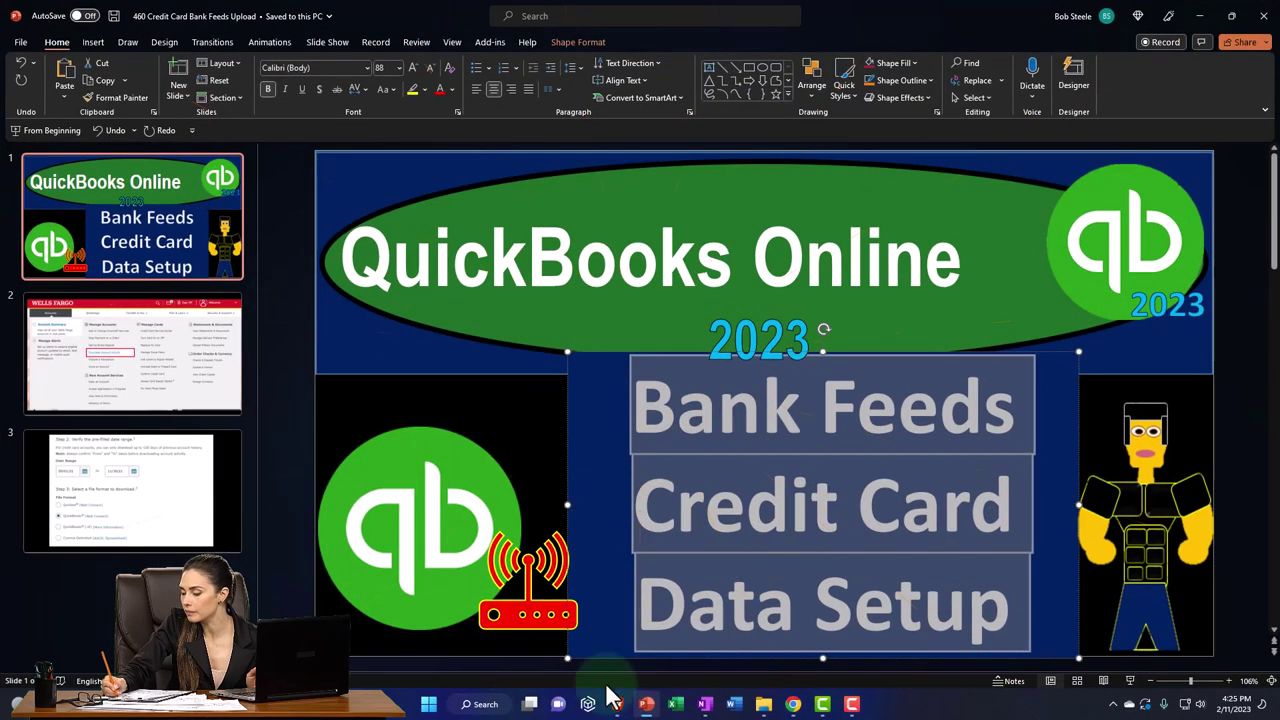
left_click(165, 361)
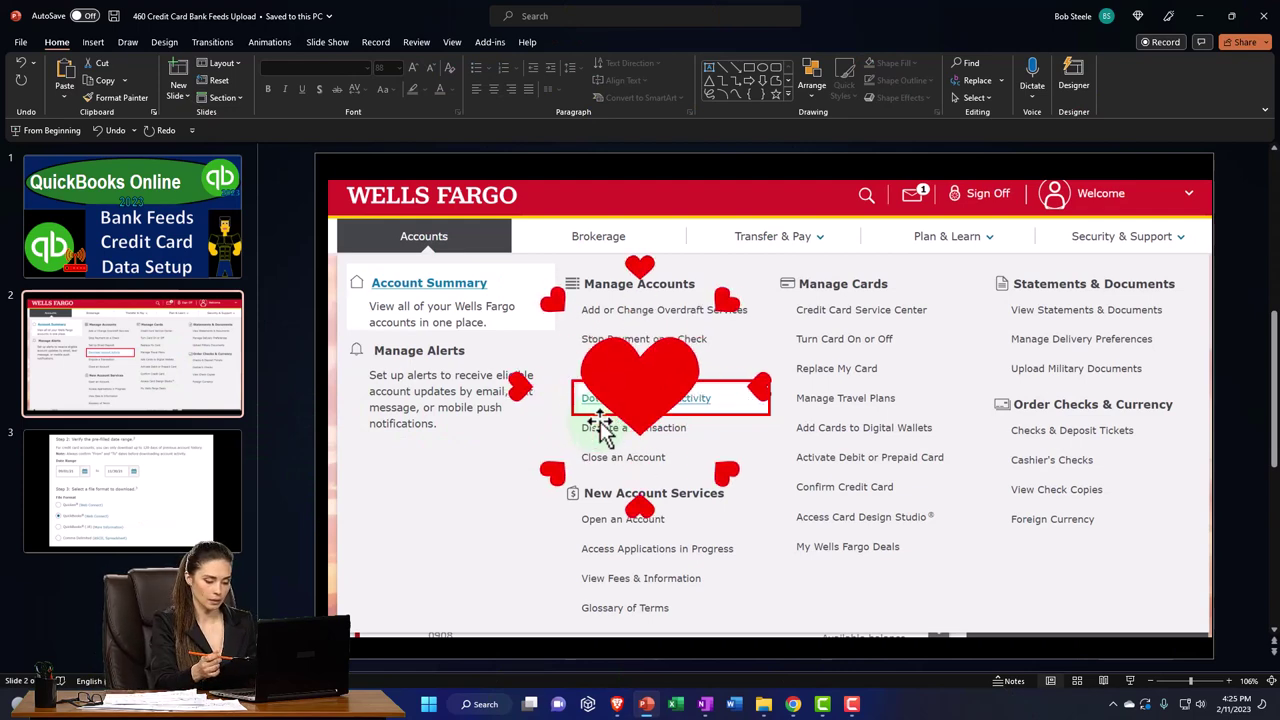
left_click(180, 509)
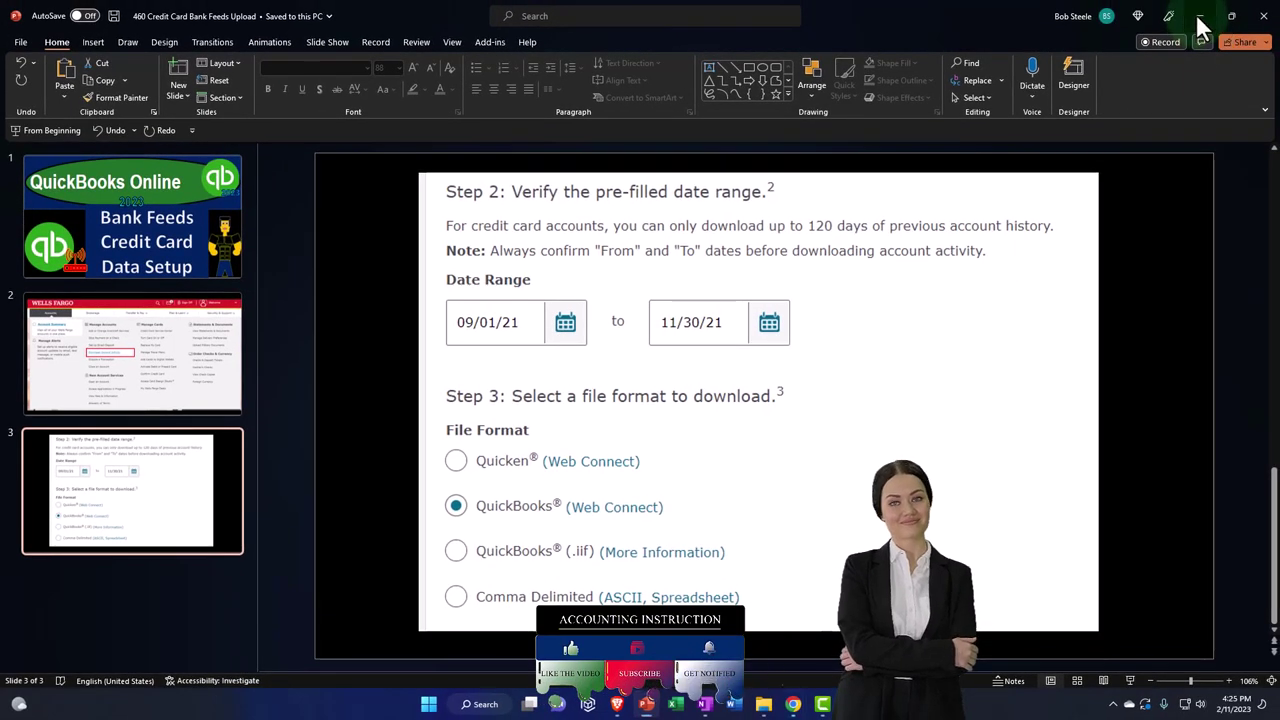
left_click(1196, 16)
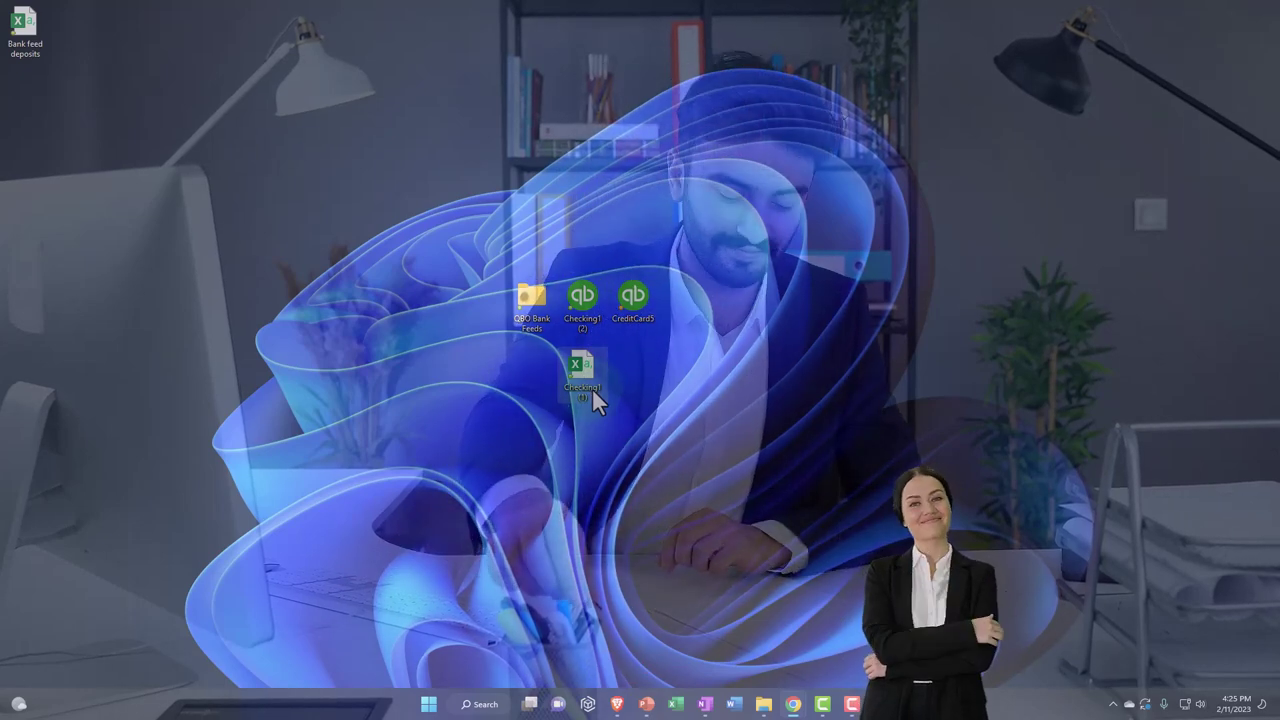
Step: Check the file type of the CreditCard5 file on the desktop in its properties, and close them
left_click(633, 303)
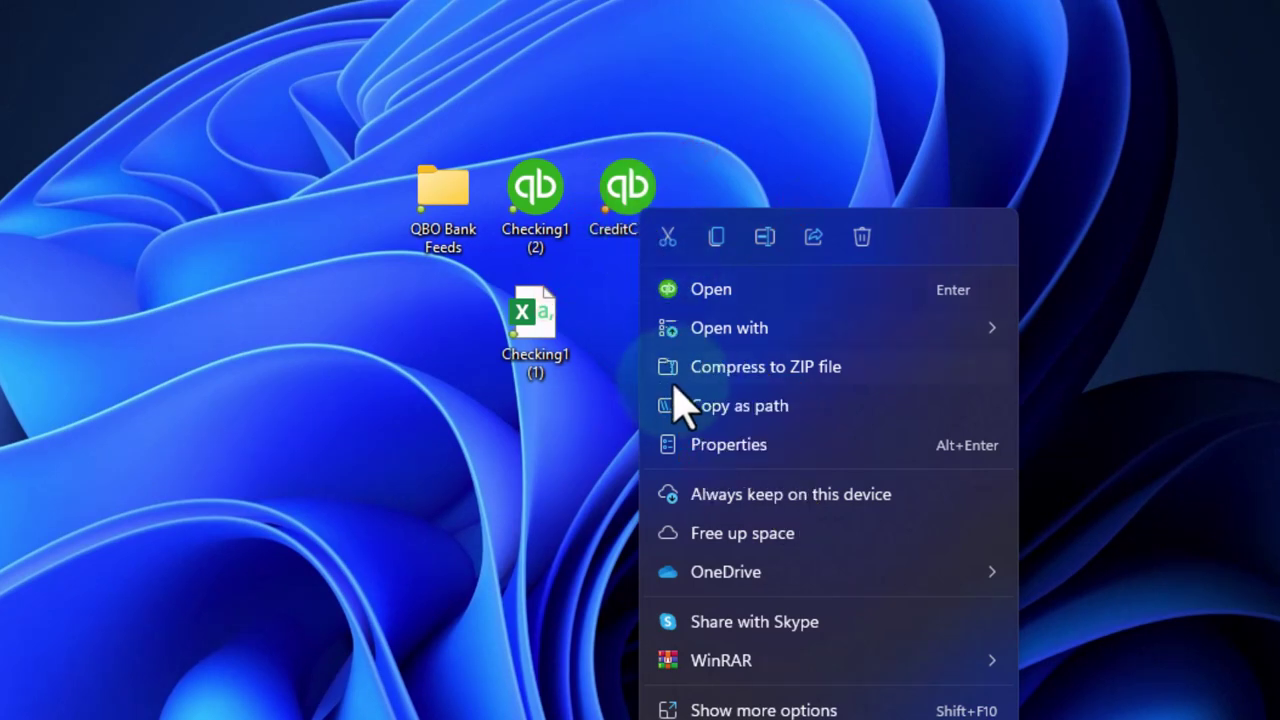
left_click(700, 450)
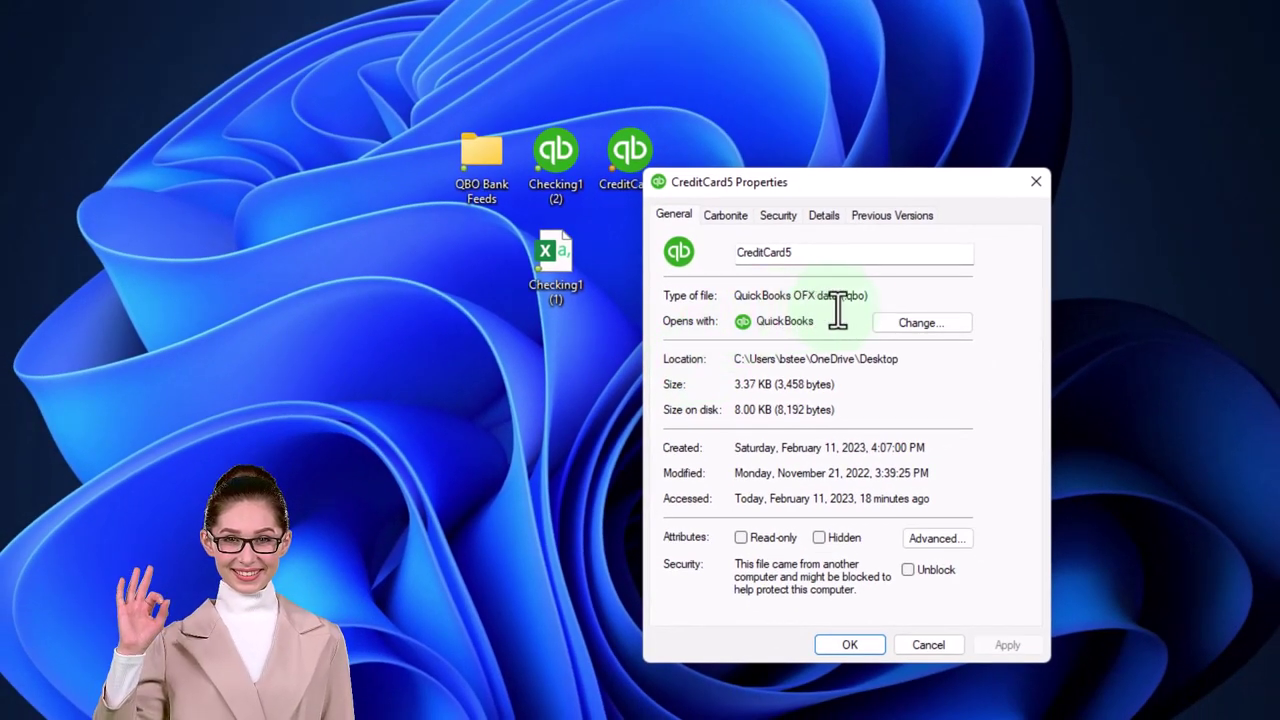
left_click(1035, 183)
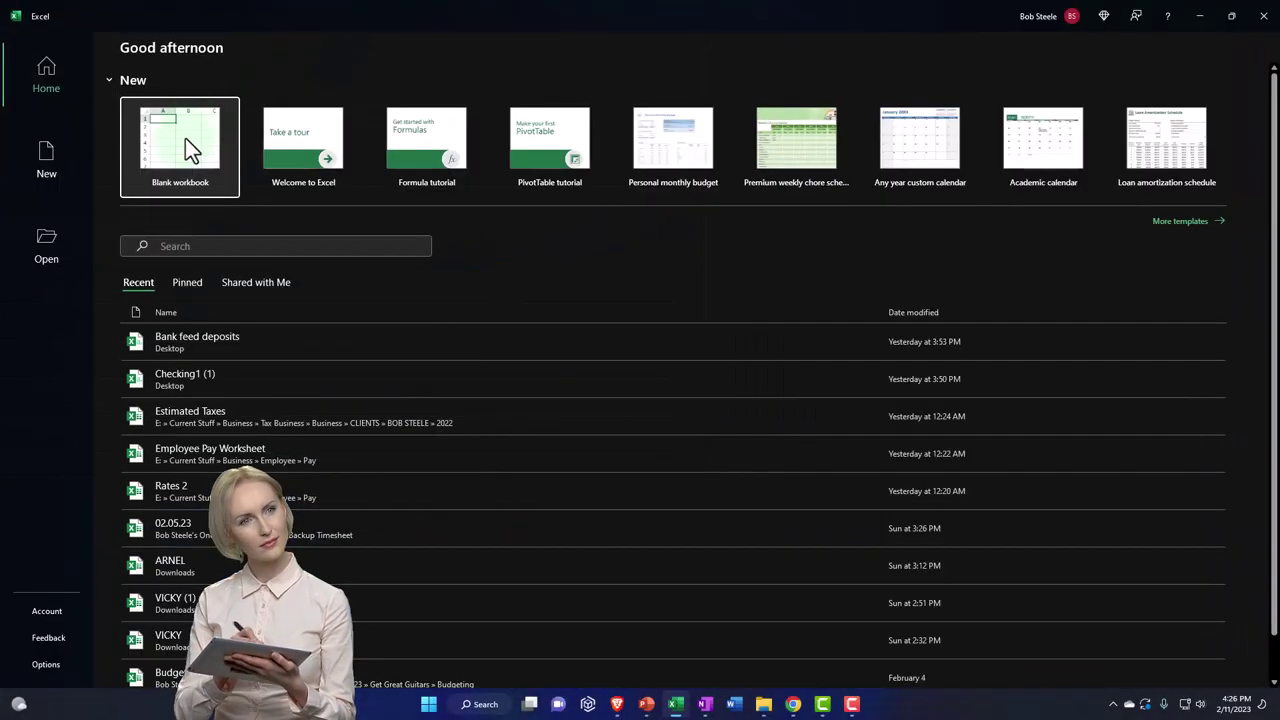
Step: Create a blank workbook in Excel and select columns A, B and C one after another
left_click(185, 140)
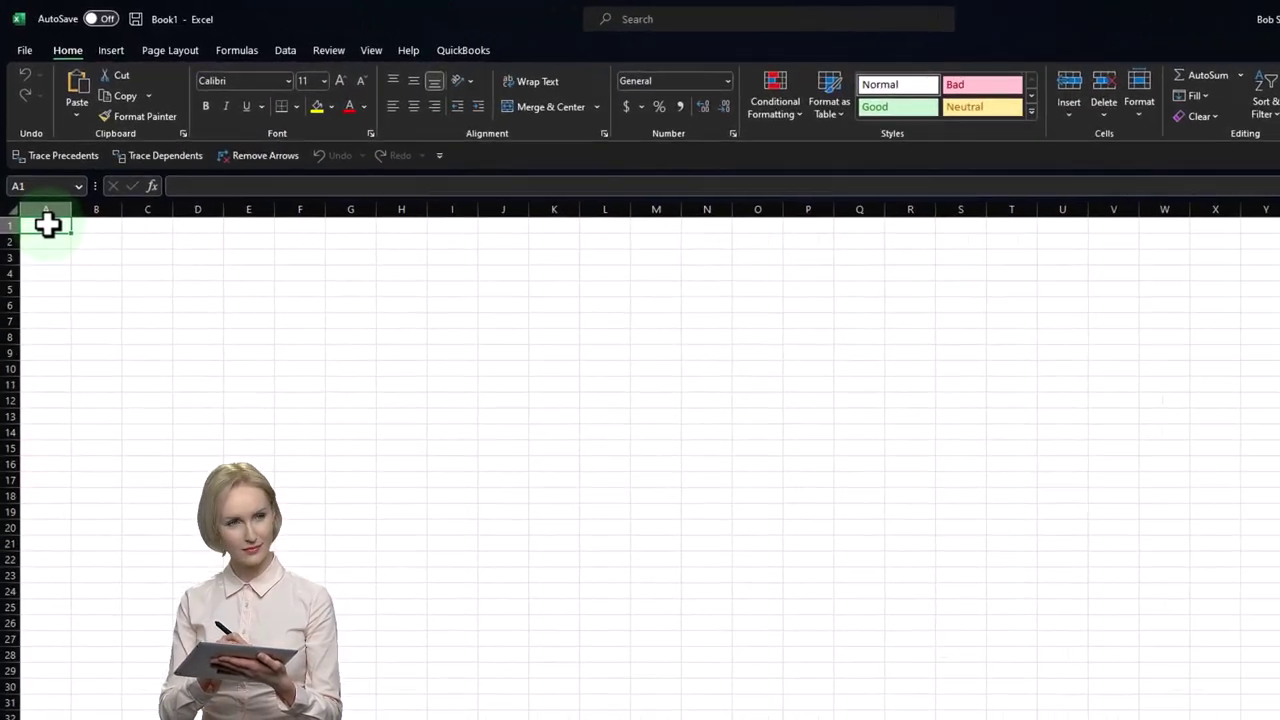
left_click(37, 177)
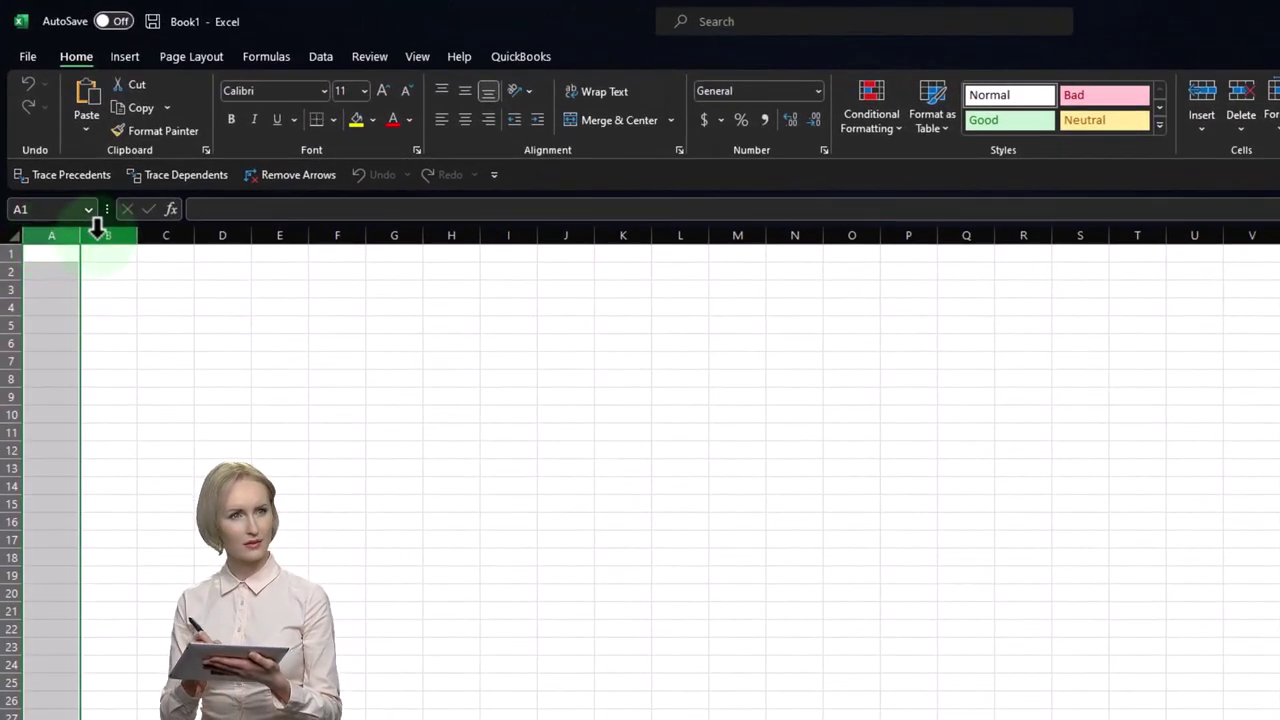
left_click(98, 235)
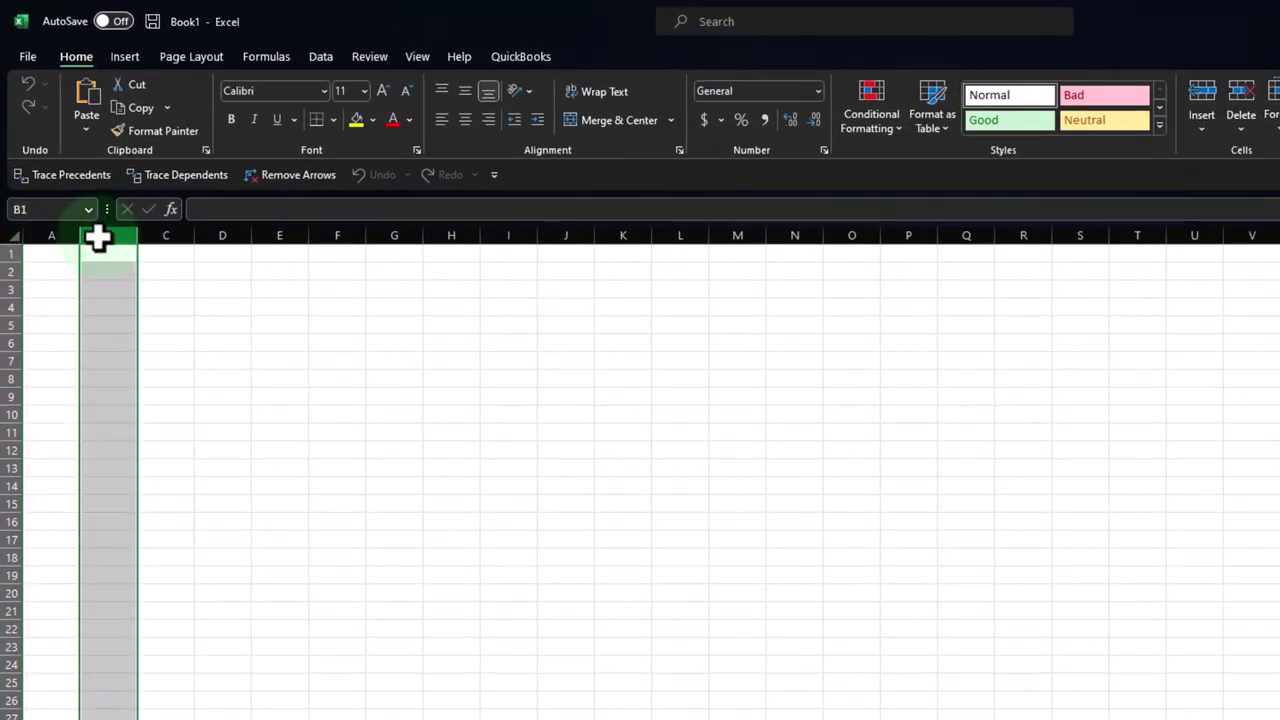
left_click(160, 237)
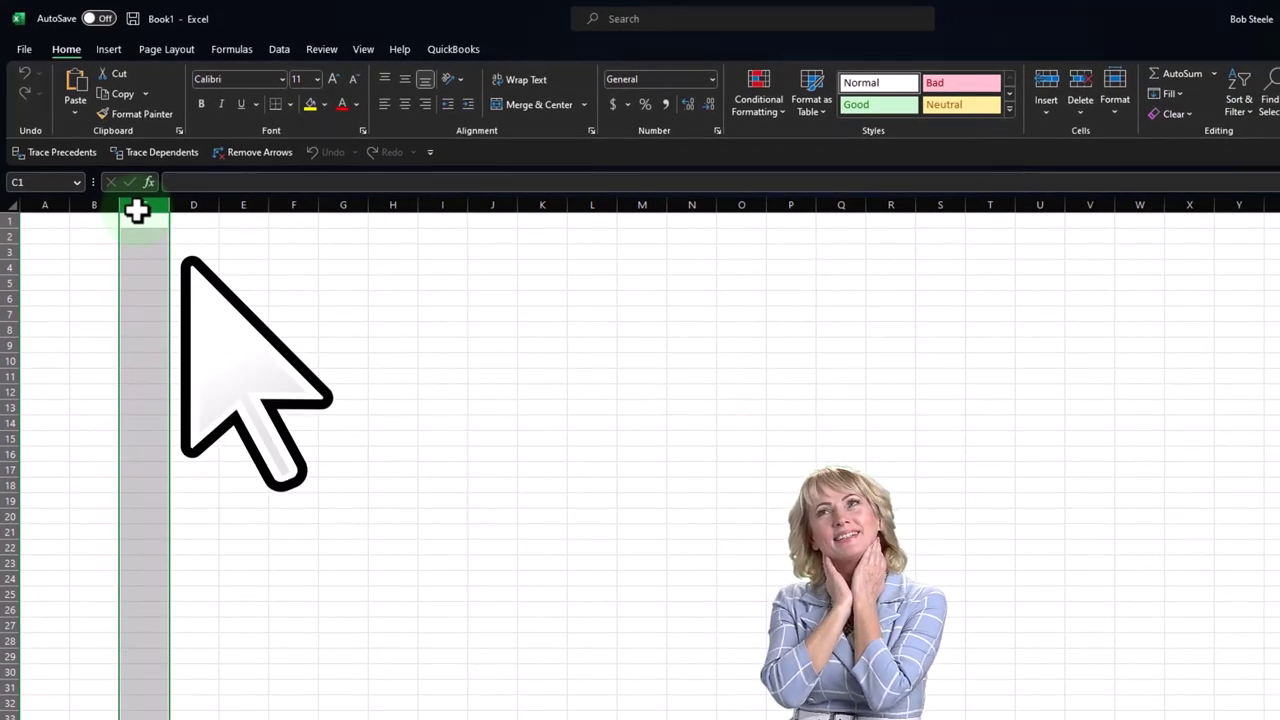
Step: Set the blank workbook's save format to CSV (Comma delimited) in the Documents folder, and cancel the save
left_click(24, 49)
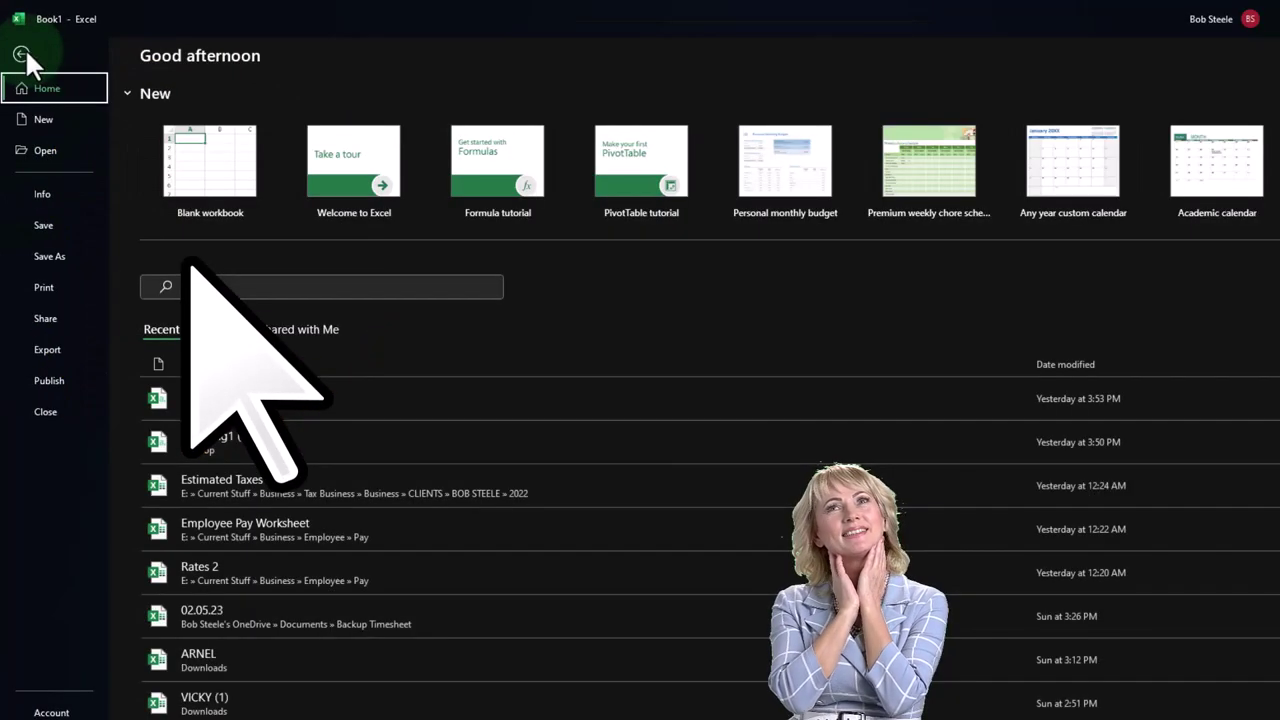
left_click(58, 272)
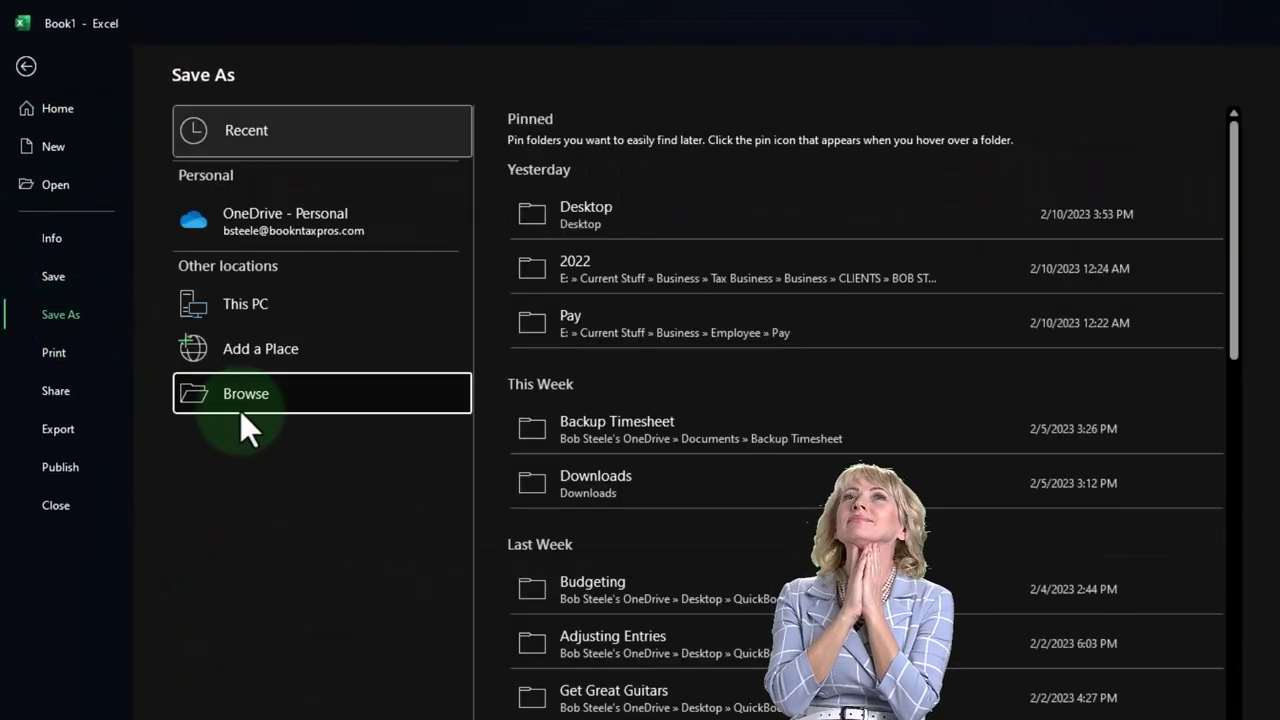
left_click(244, 414)
left_click(368, 409)
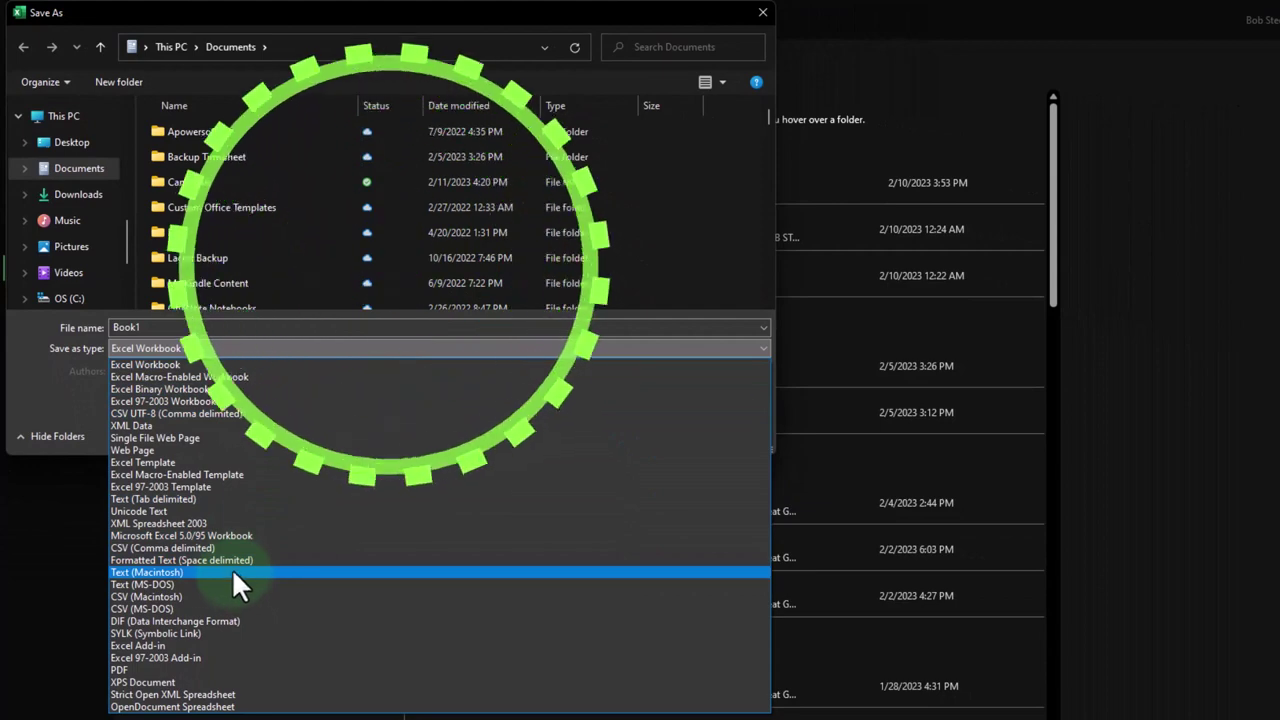
left_click(230, 550)
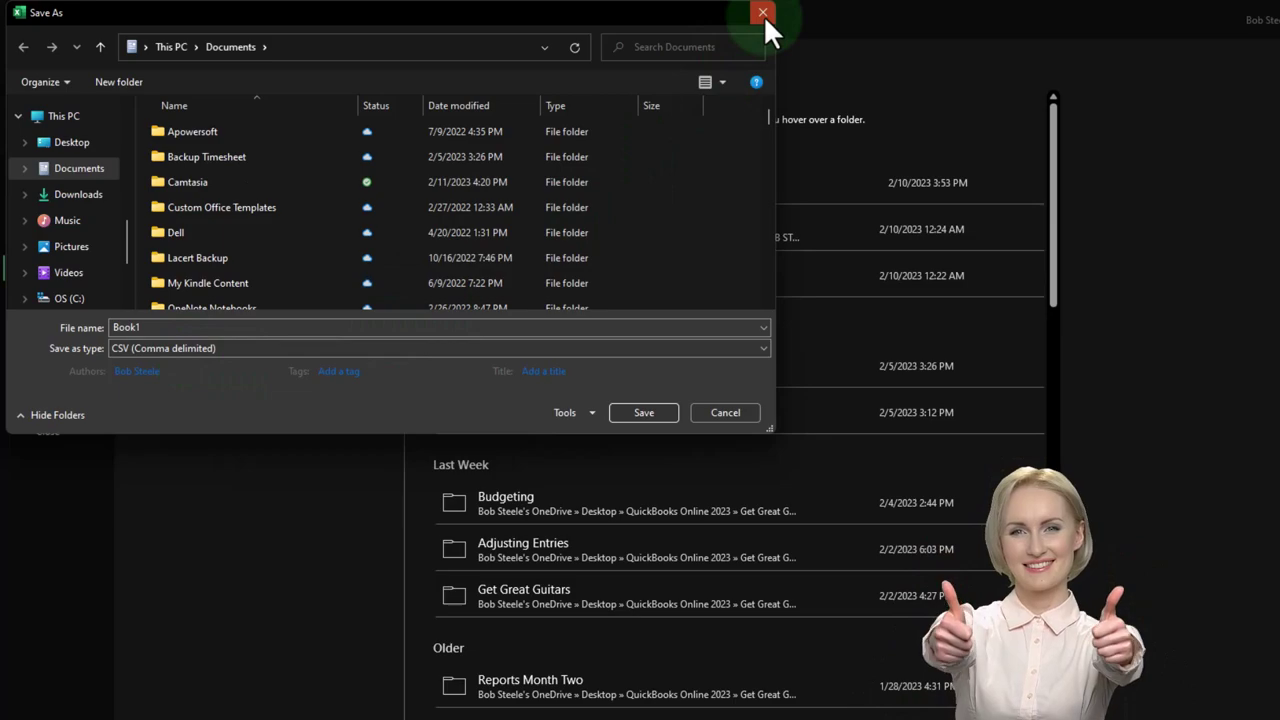
left_click(763, 13)
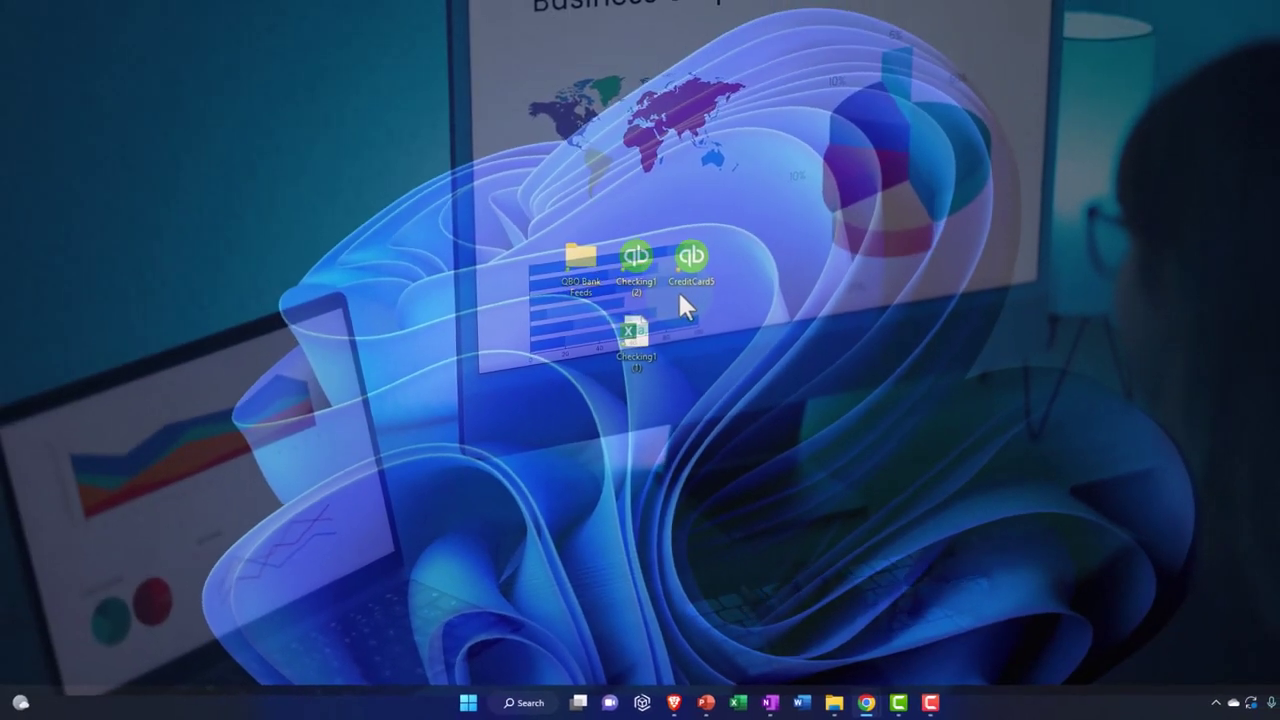
Step: Switch back to the QuickBooks bank transactions in Chrome
mouse_move(866, 700)
left_click(866, 640)
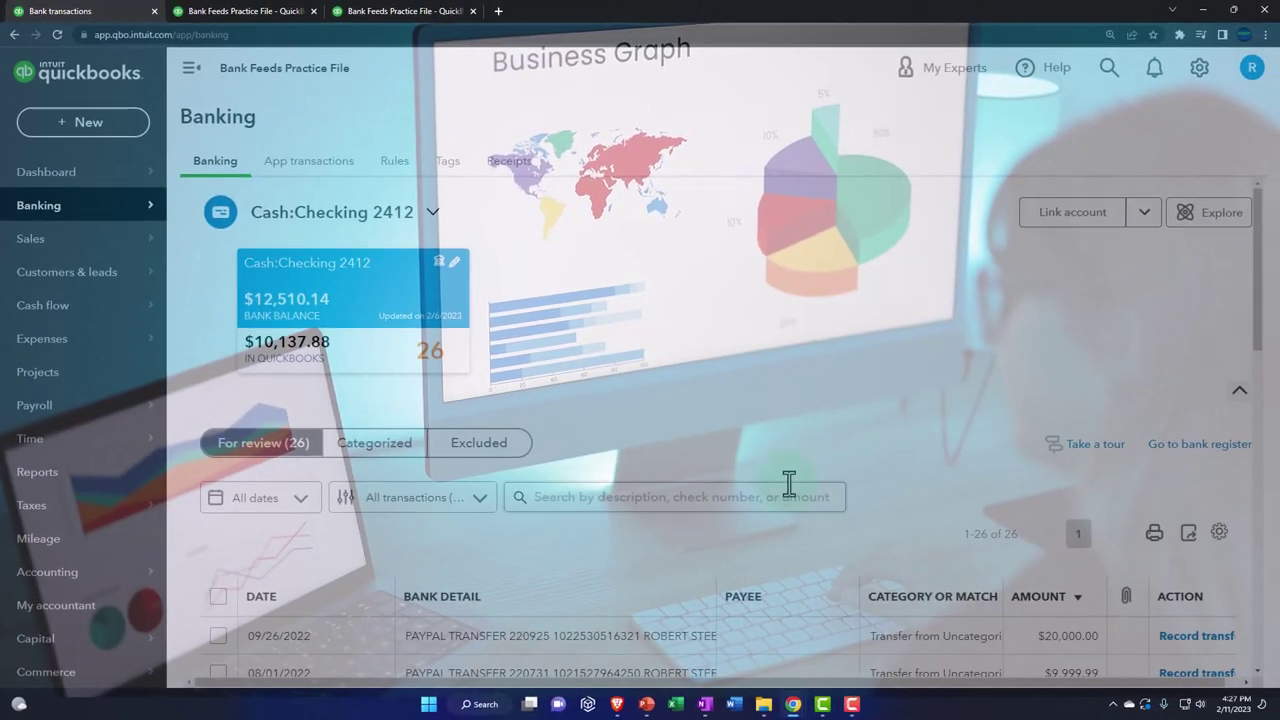
Step: Start a bank transaction upload from file, choose CreditCard5.qbo from the Desktop folder, and continue to the account selection
left_click(1145, 214)
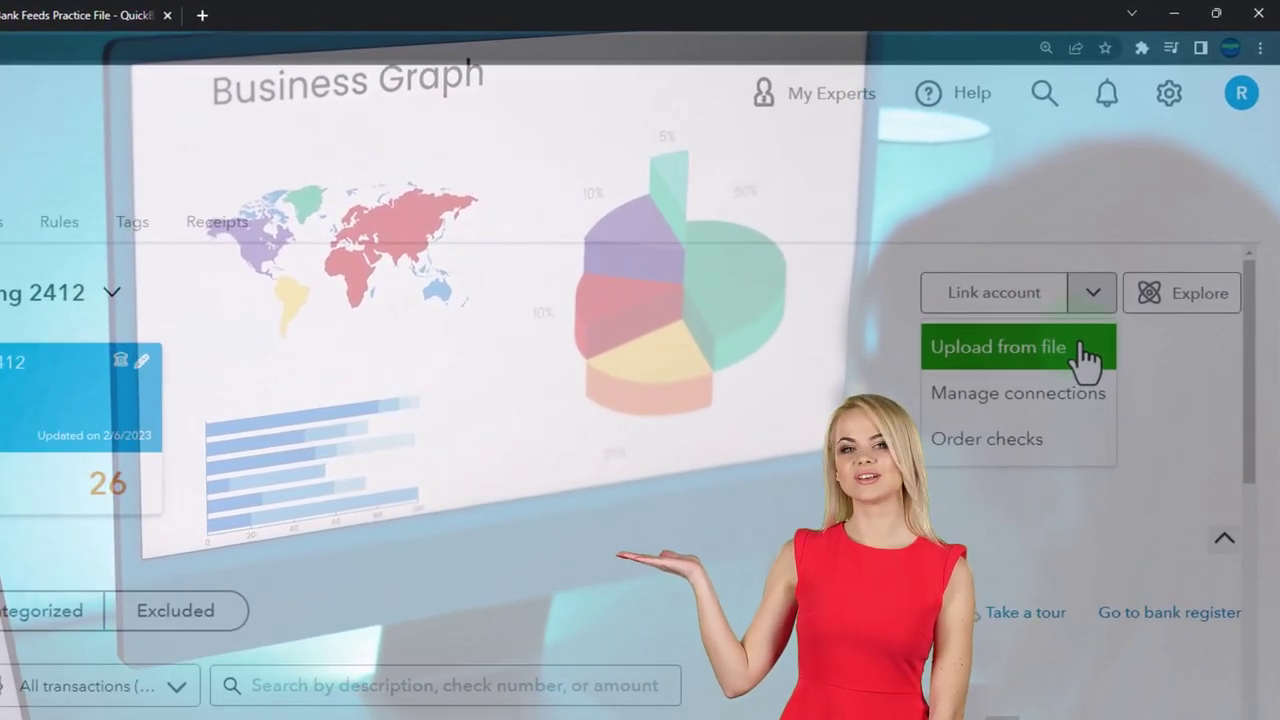
left_click(1068, 340)
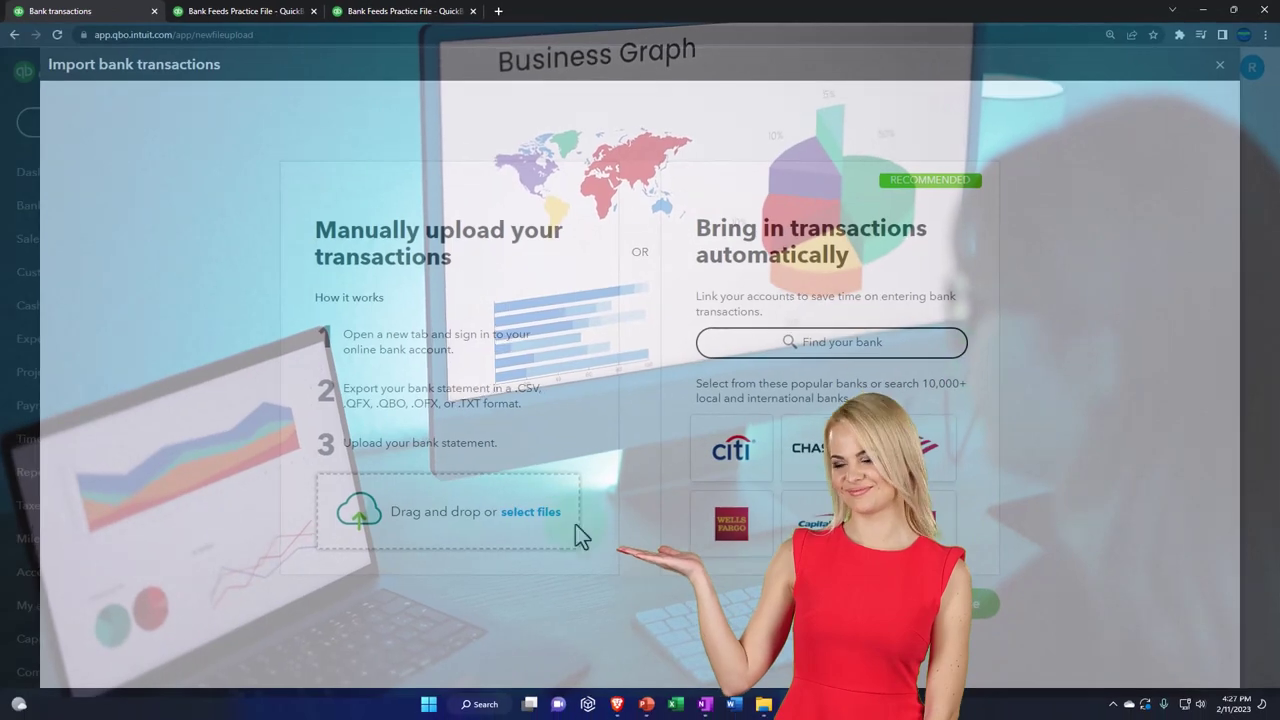
left_click(432, 543)
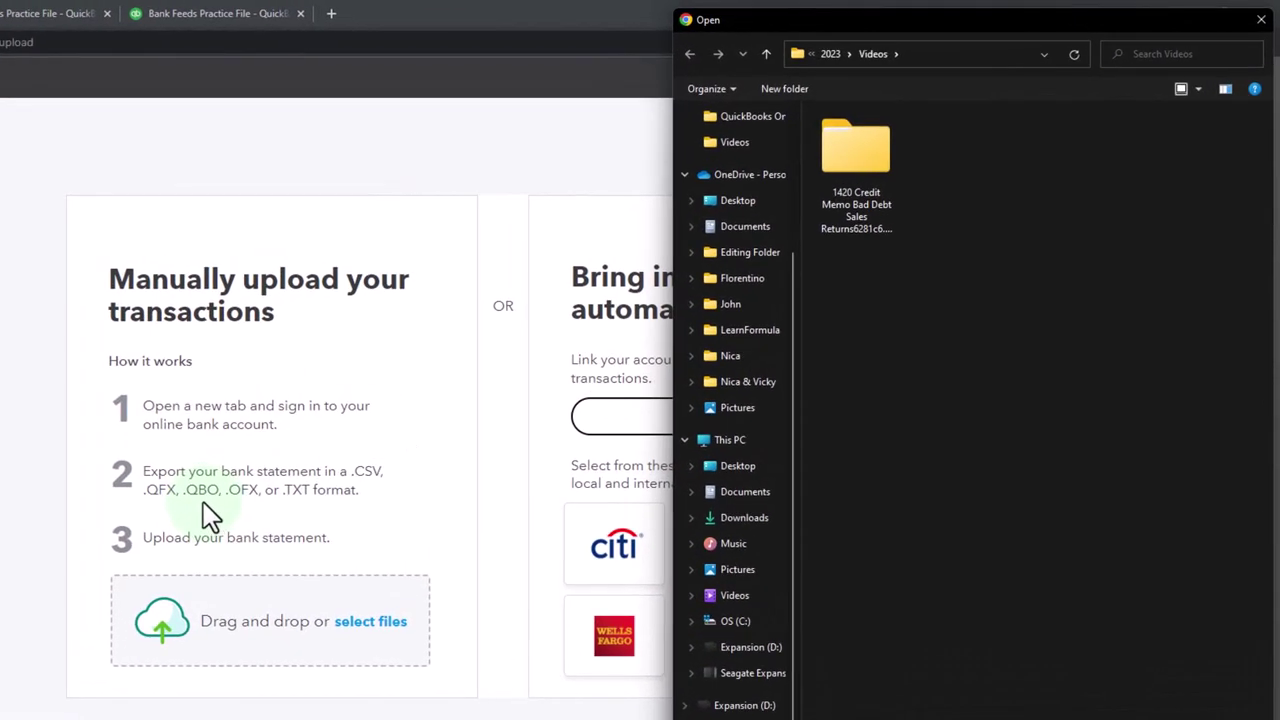
scroll(751, 400, "up", 2)
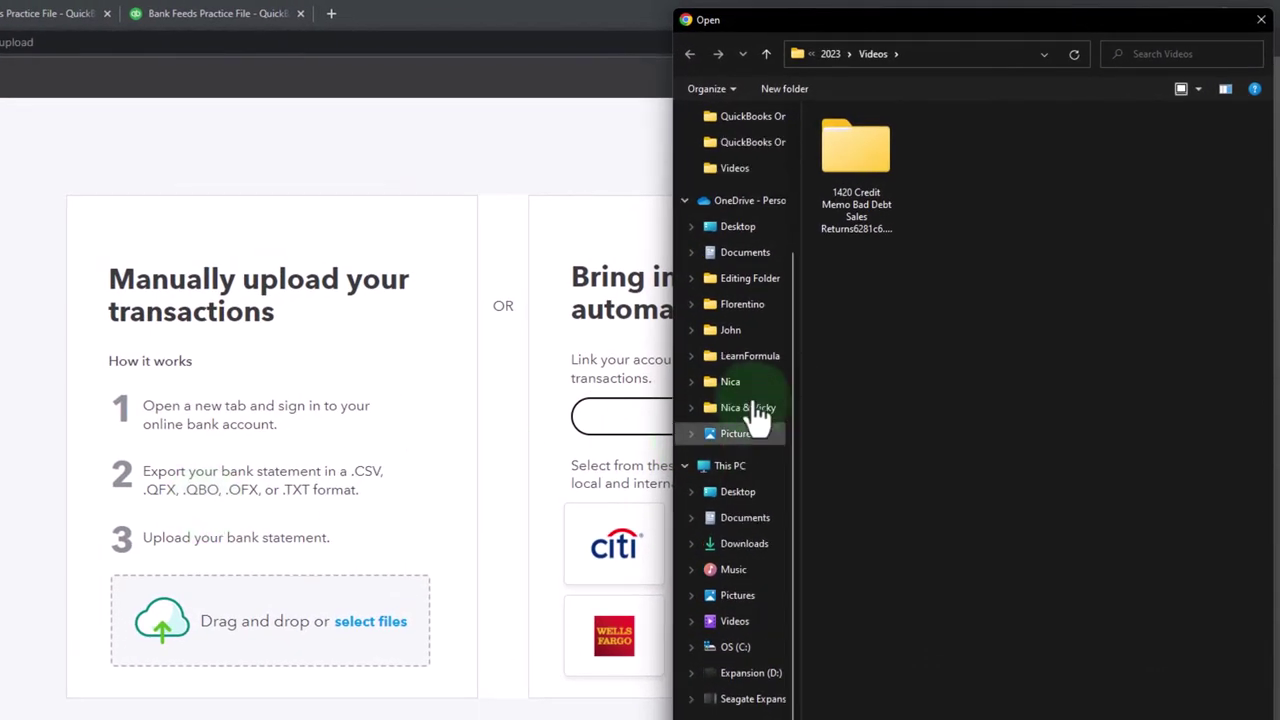
left_click(731, 197)
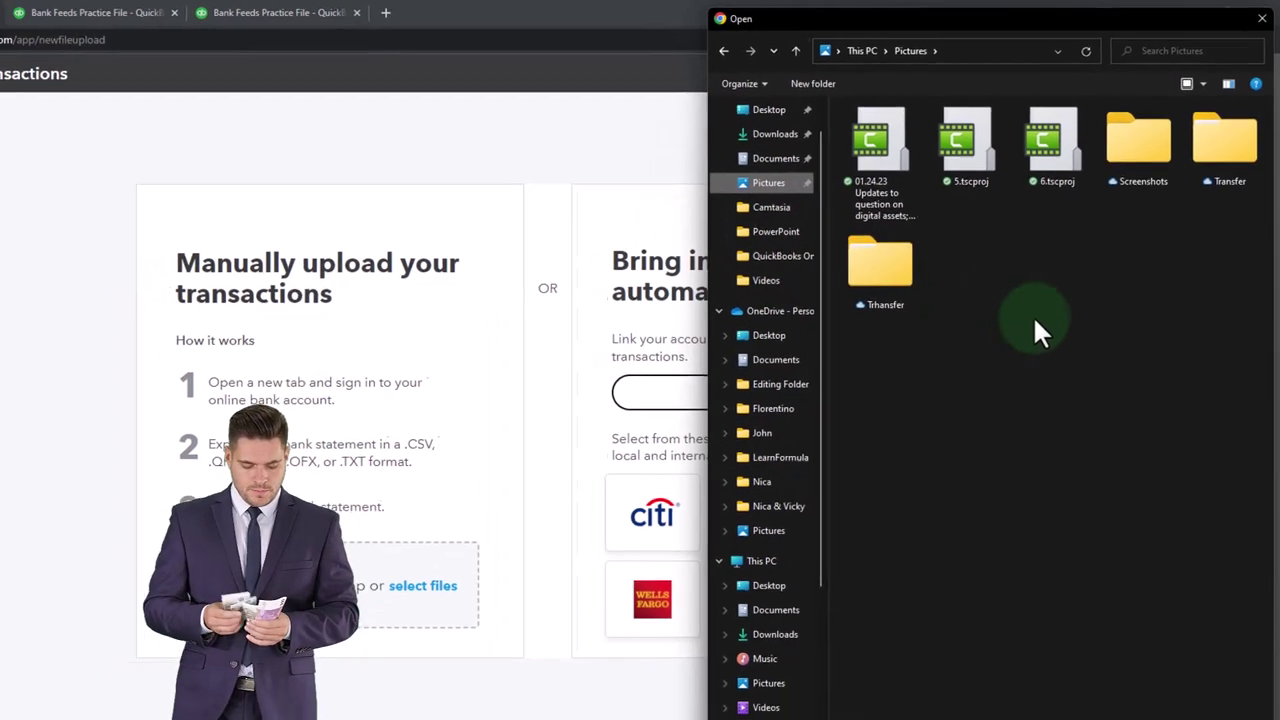
left_click(748, 110)
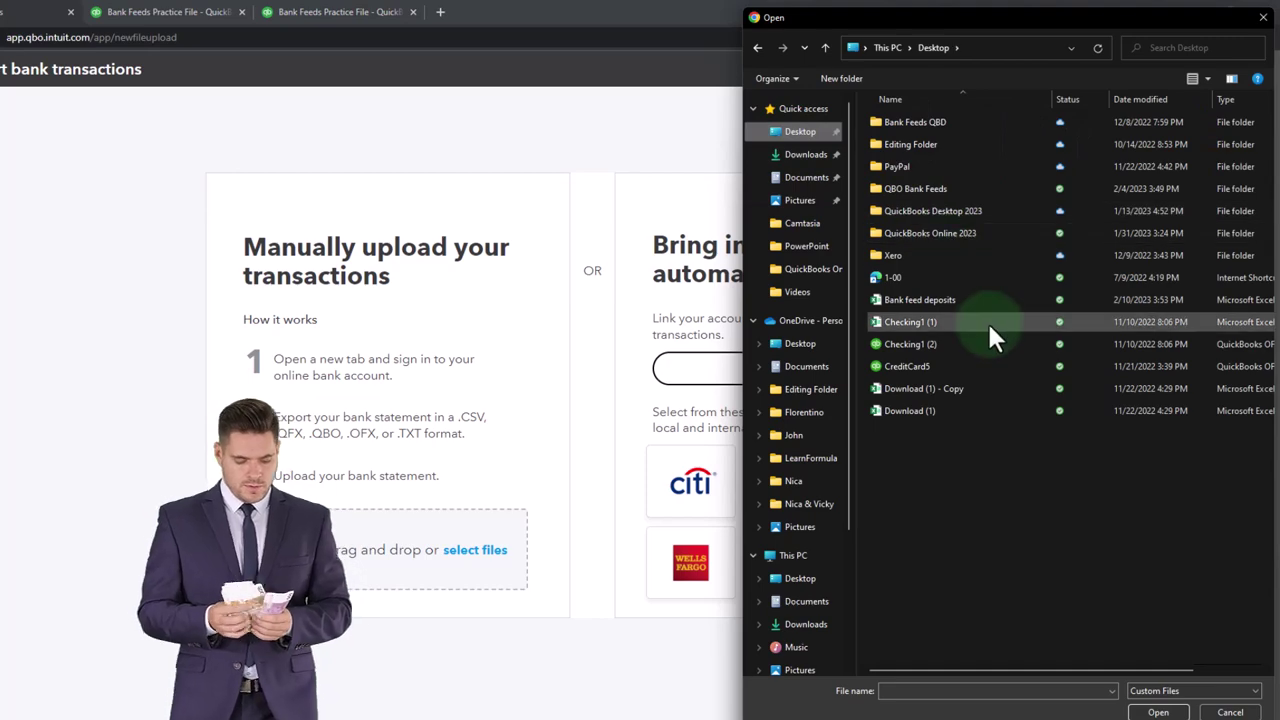
left_click(1190, 76)
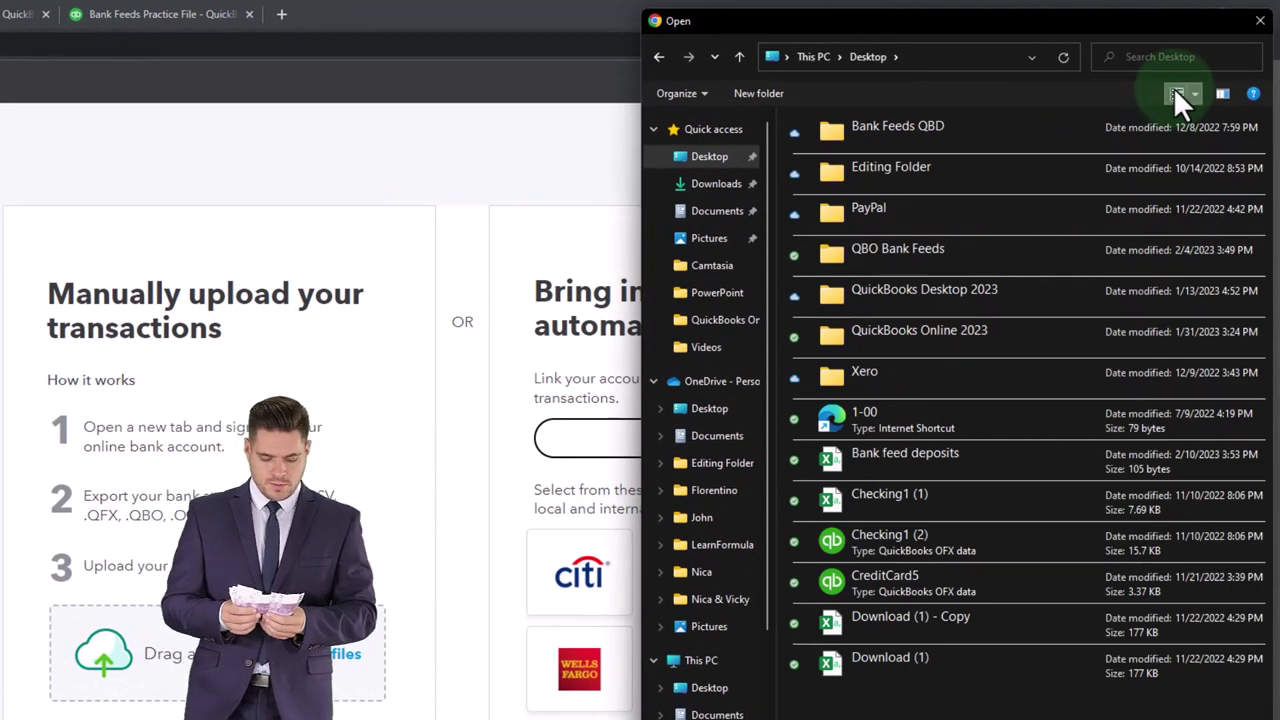
left_click(1175, 90)
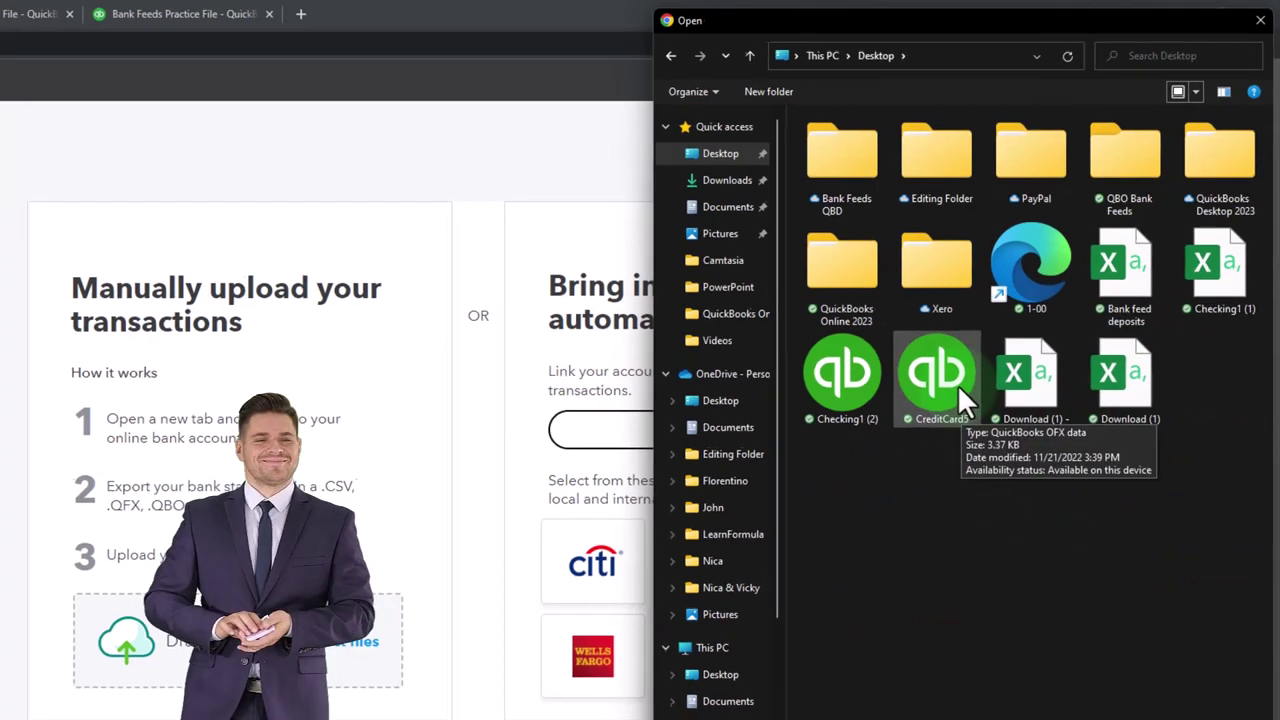
double_click(940, 378)
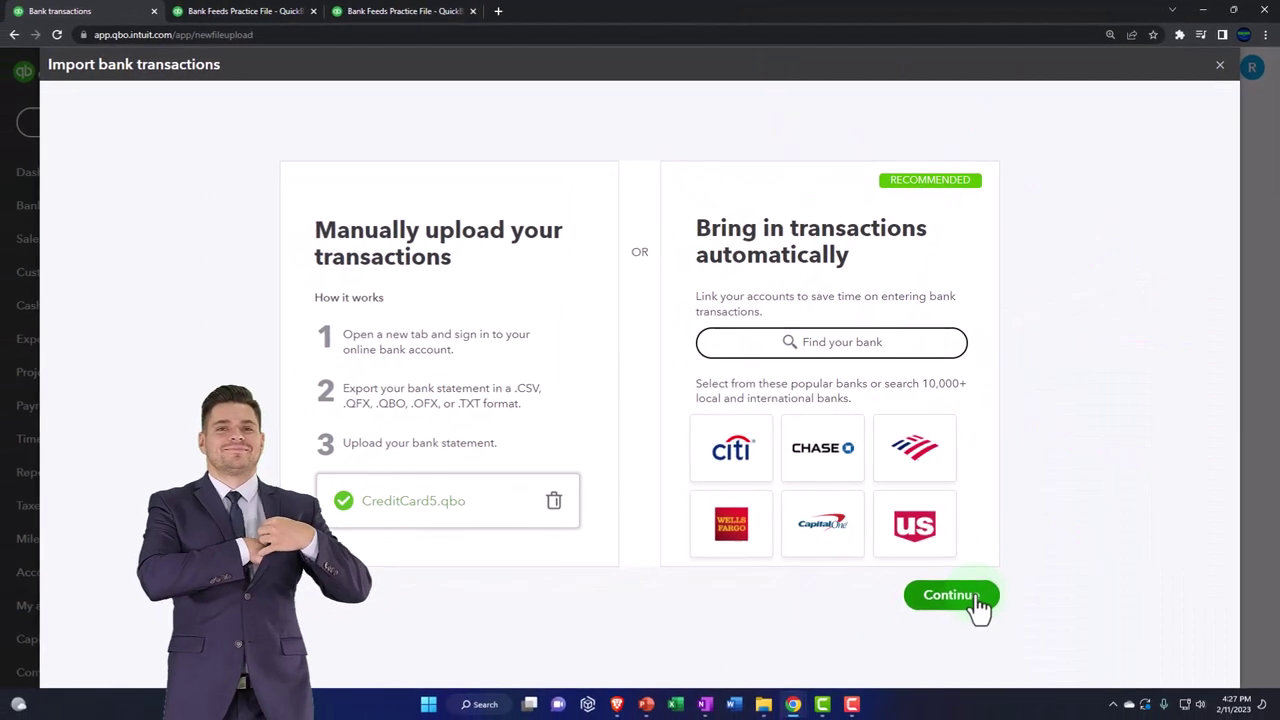
left_click(974, 598)
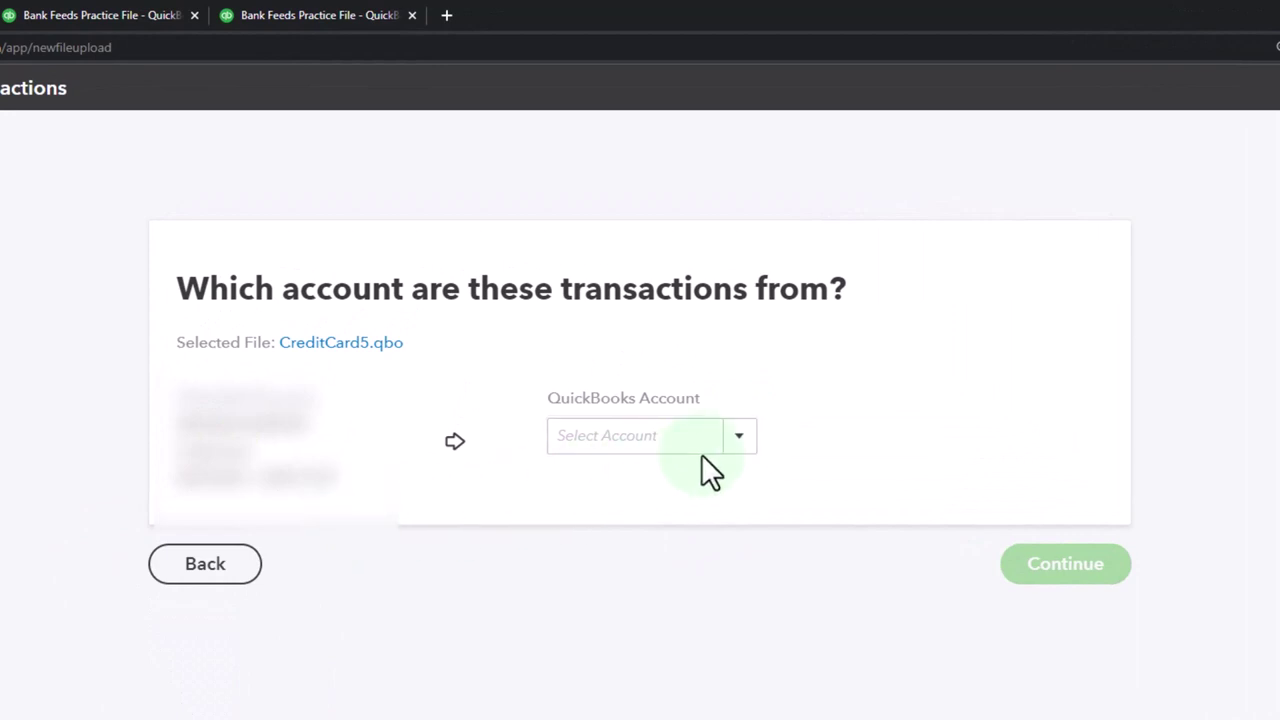
Step: Assign the uploaded transactions to the existing Credit Card - Visa account and complete the import
left_click(737, 443)
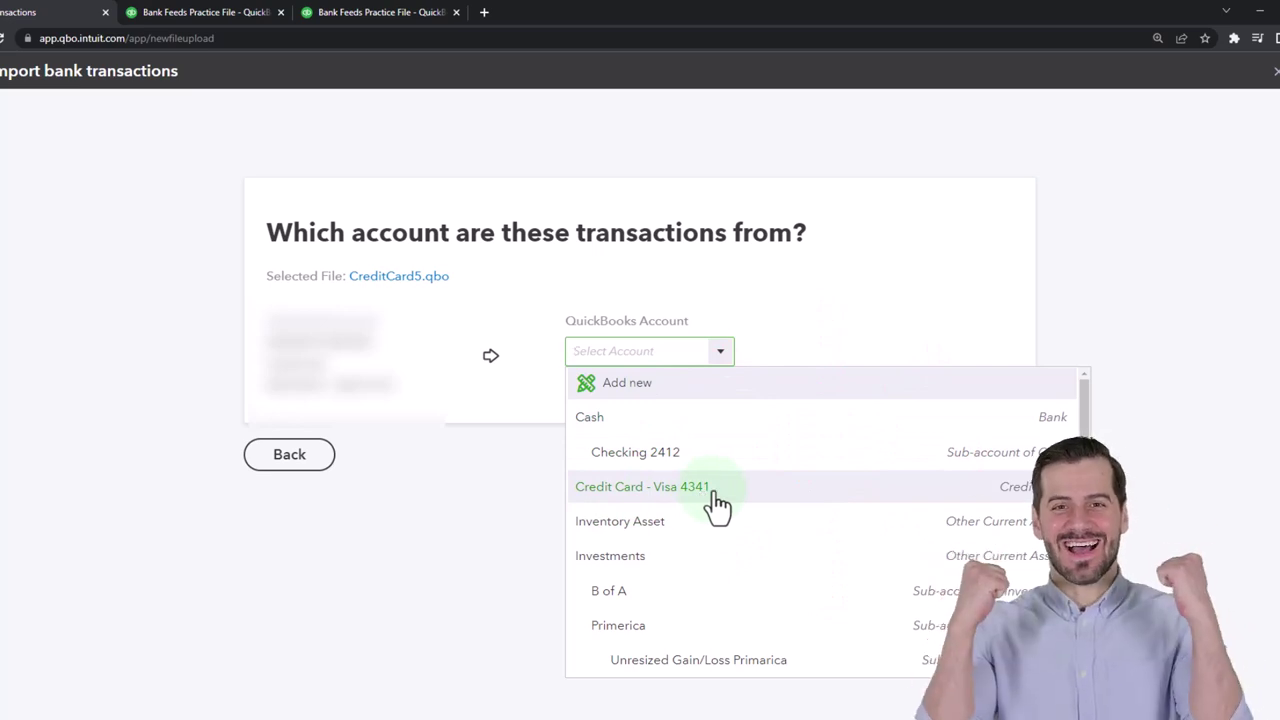
left_click(716, 492)
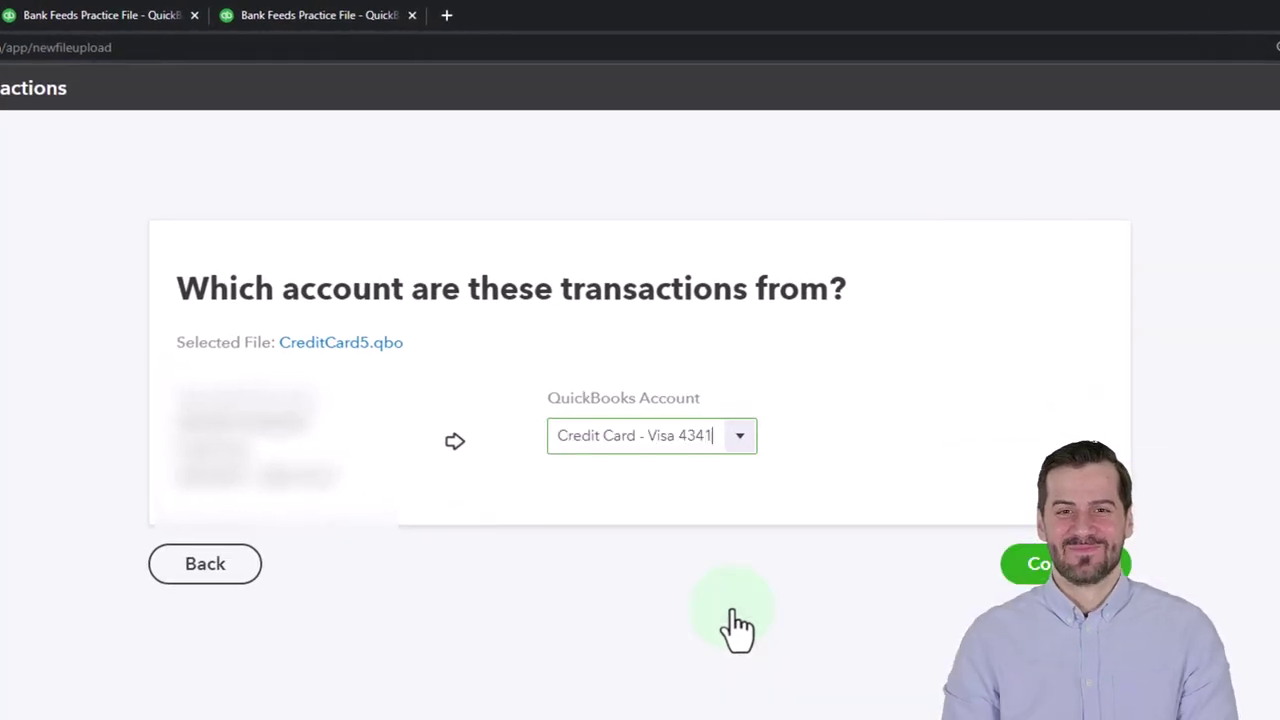
left_click(1040, 568)
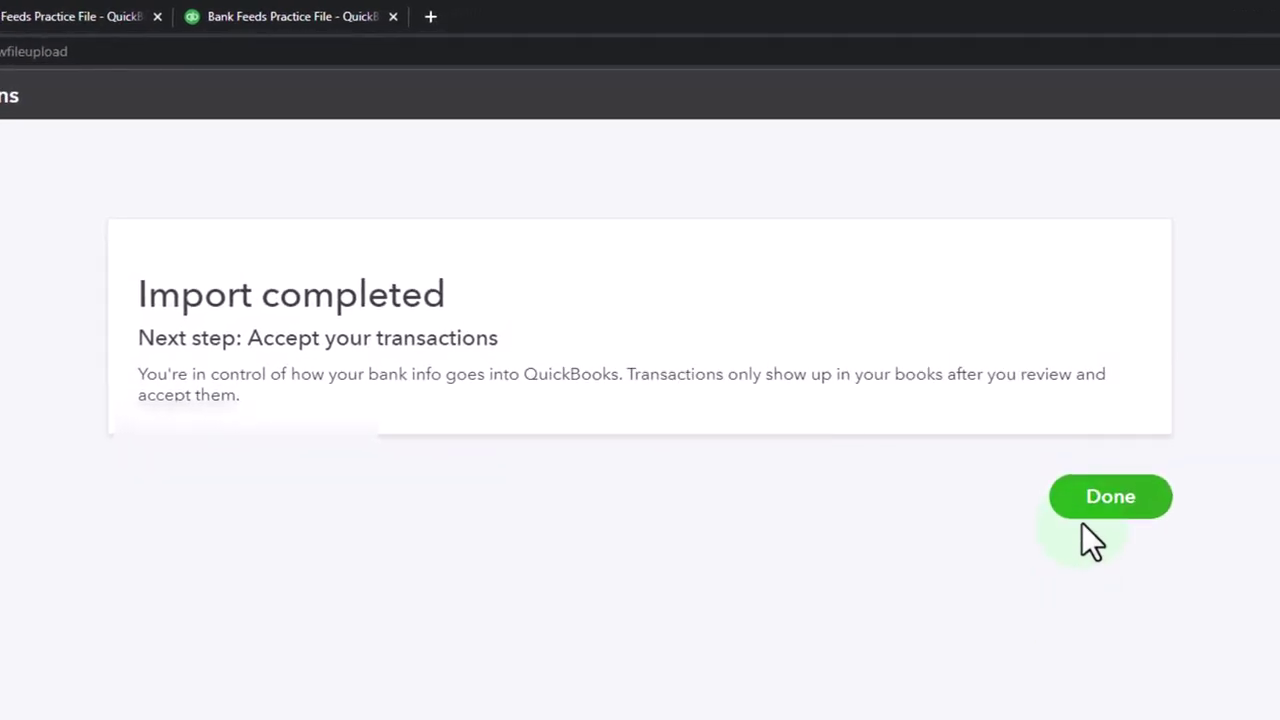
left_click(1082, 510)
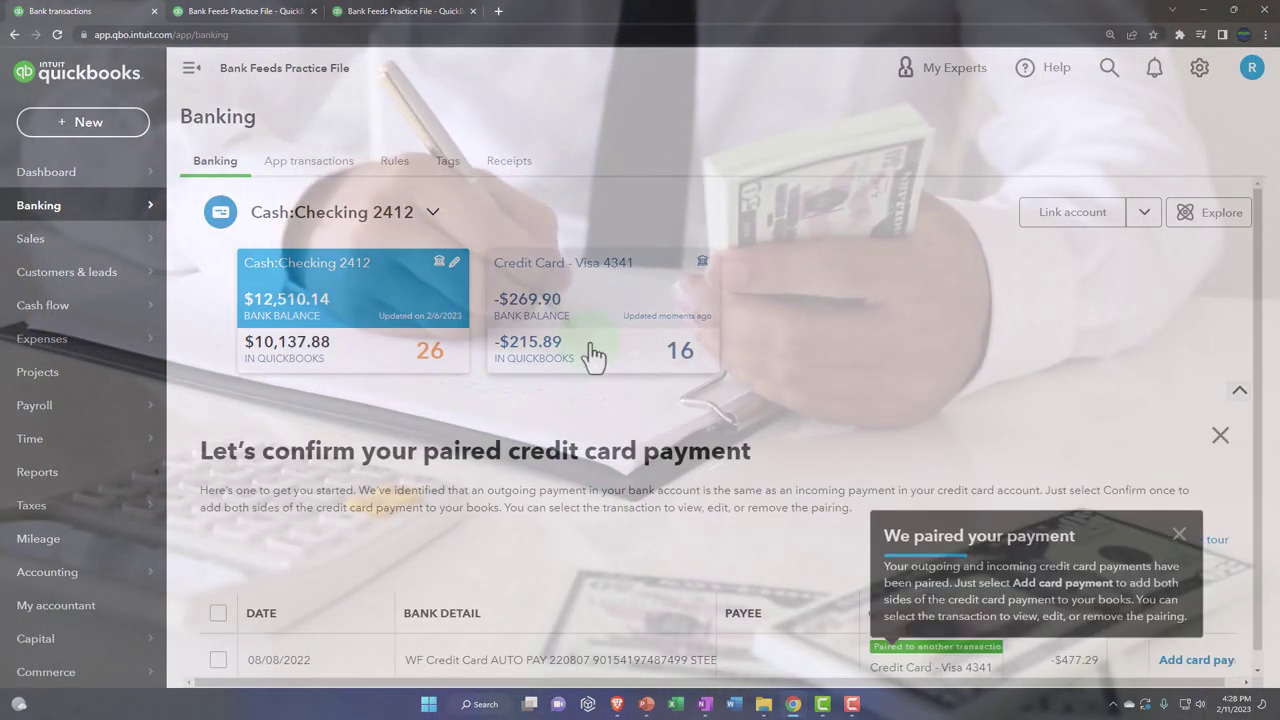
Step: Show the Credit Card - Visa bank feed, dismiss the payment pairing tip, and collapse the navigation sidebar
left_click(594, 355)
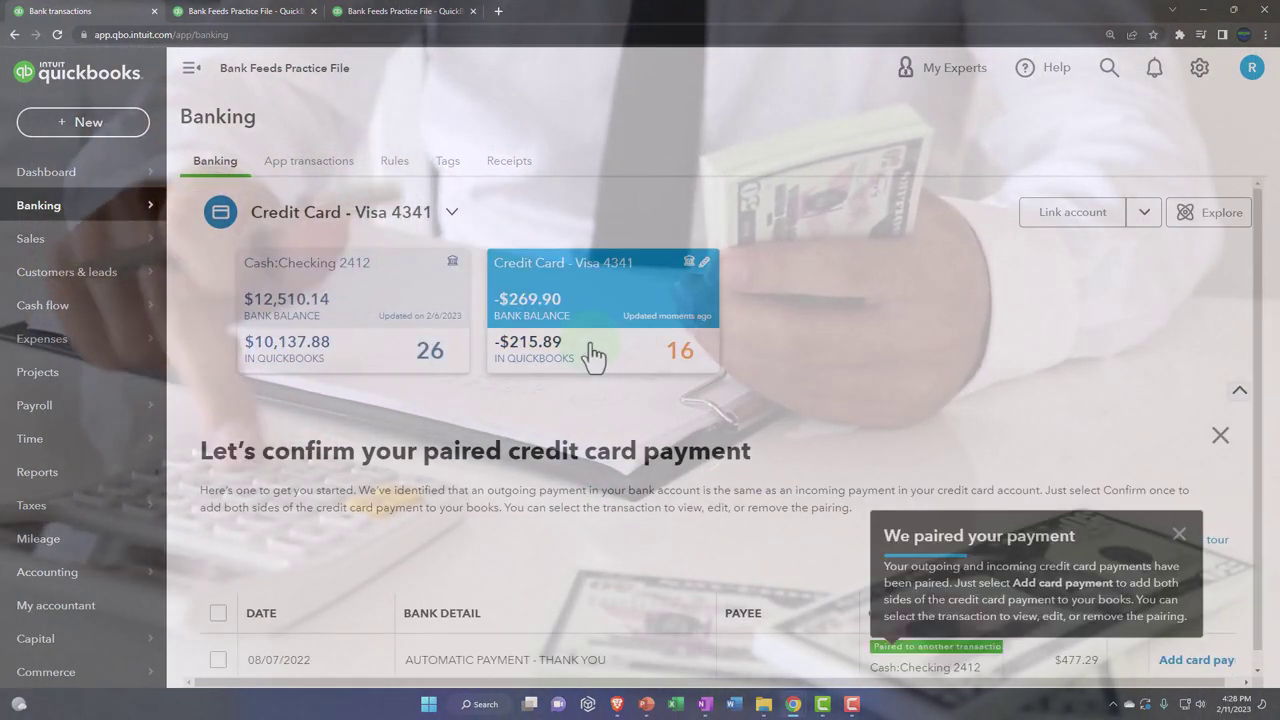
left_click(1180, 534)
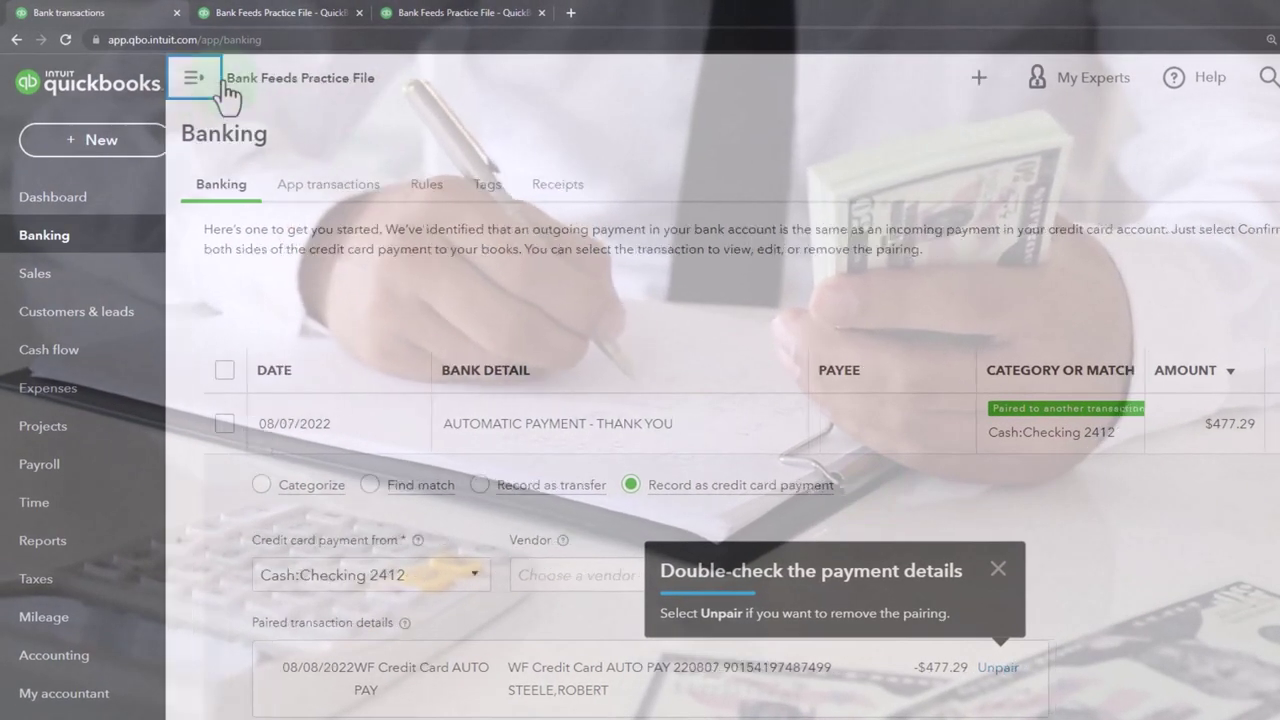
left_click(219, 80)
scroll(491, 457, "up", 3)
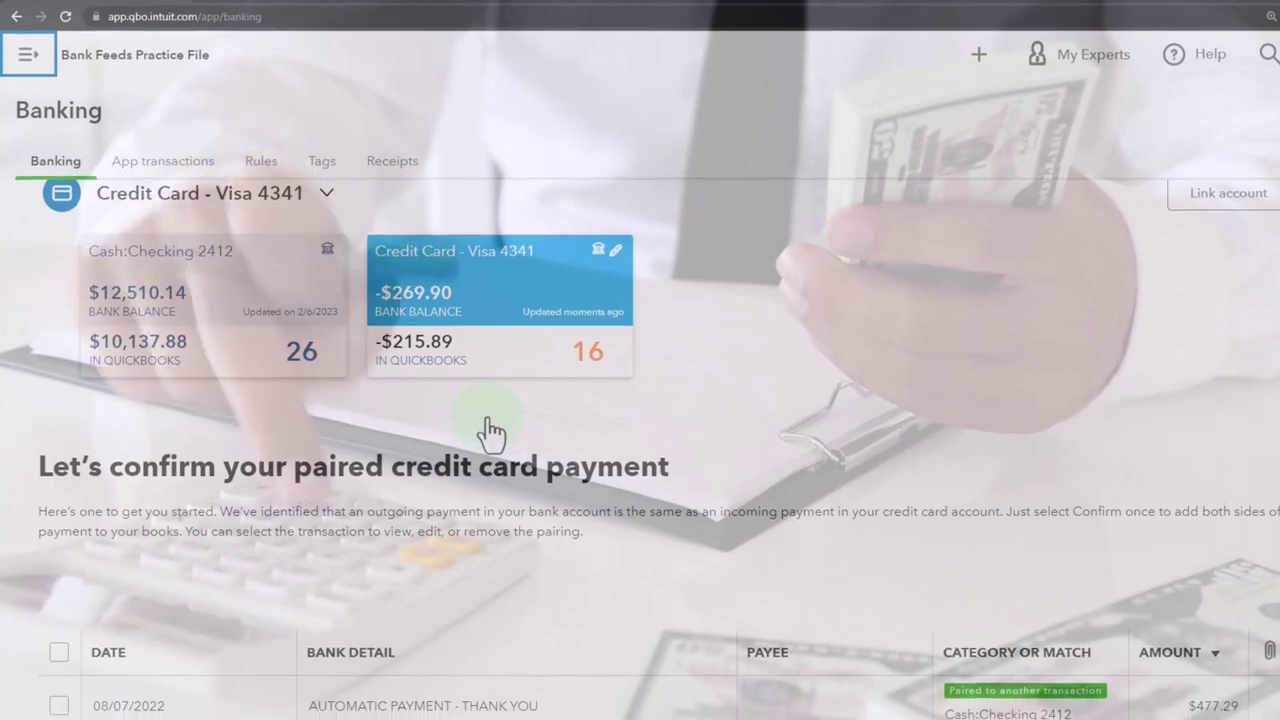
scroll(495, 400, "down", 4)
scroll(567, 253, "up", 4)
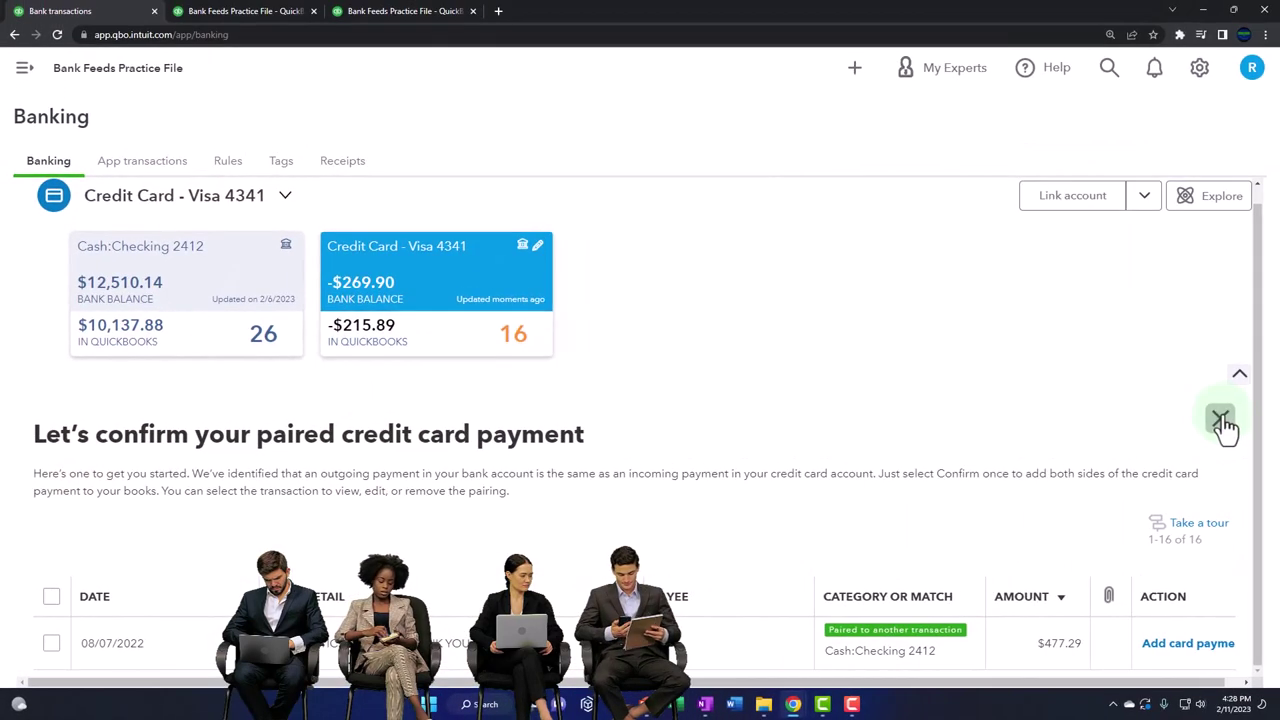
Step: Close the paired credit card payment prompt and look through the imported credit card transactions awaiting review
left_click(1221, 417)
scroll(693, 465, "down", 2)
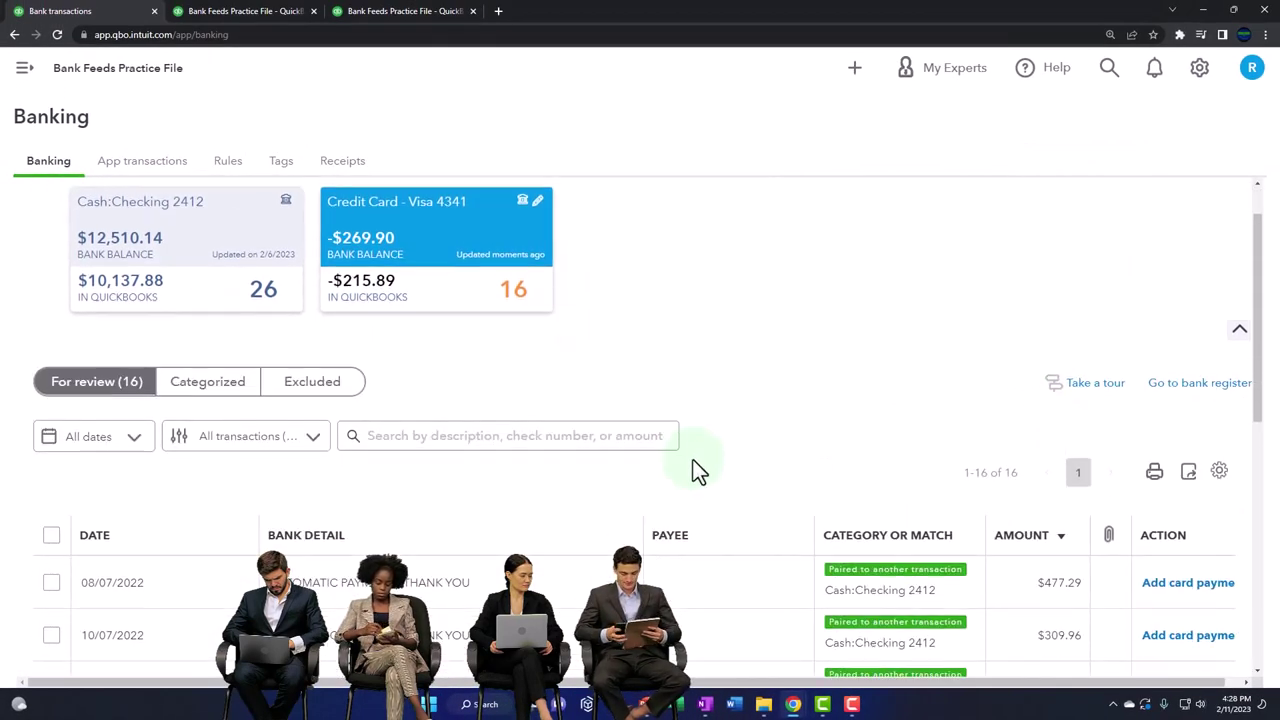
scroll(693, 462, "down", 1)
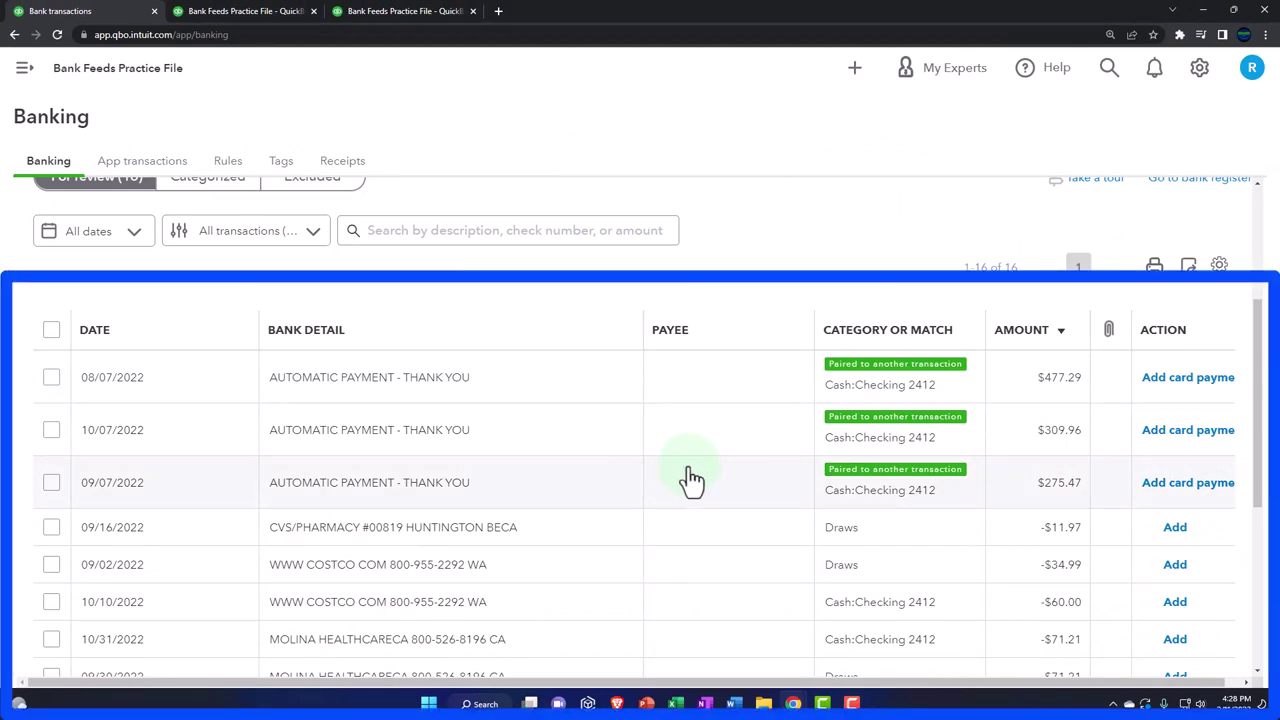
scroll(690, 485, "up", 3)
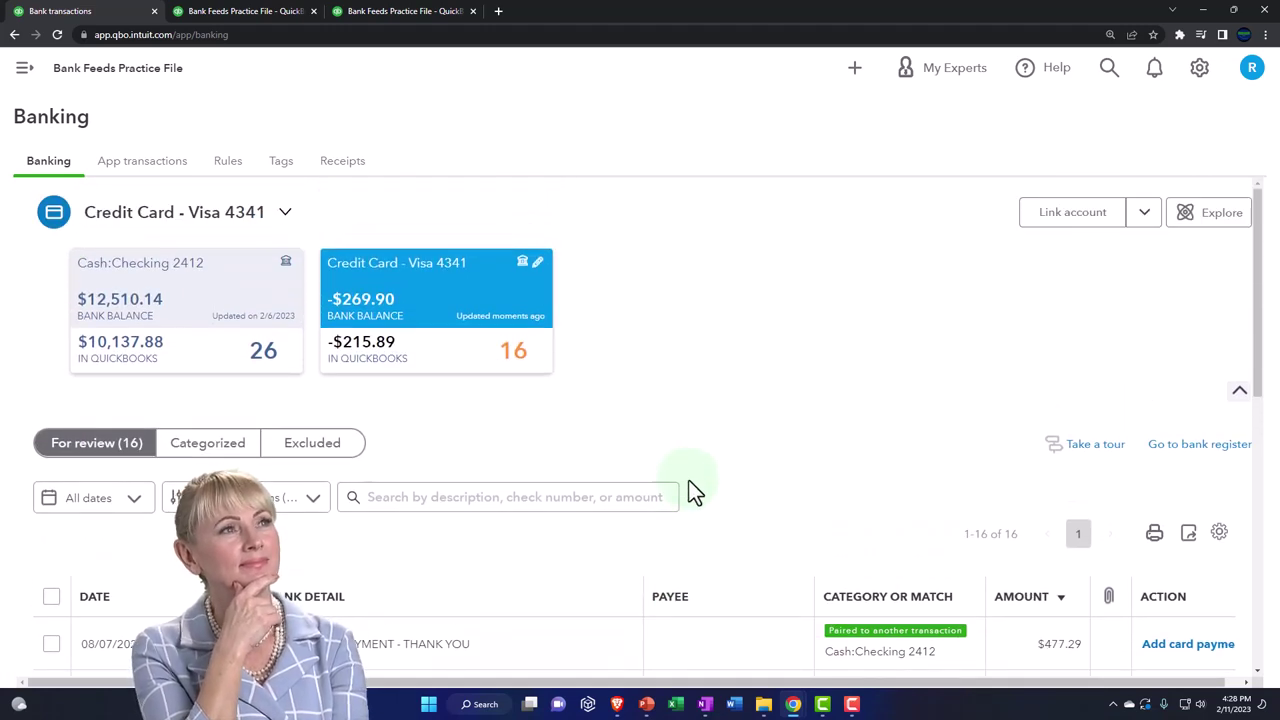
Step: Switch to the Balance Sheet report, rerun it for 2022, and enlarge it to examine the credit card liabilities
left_click(258, 22)
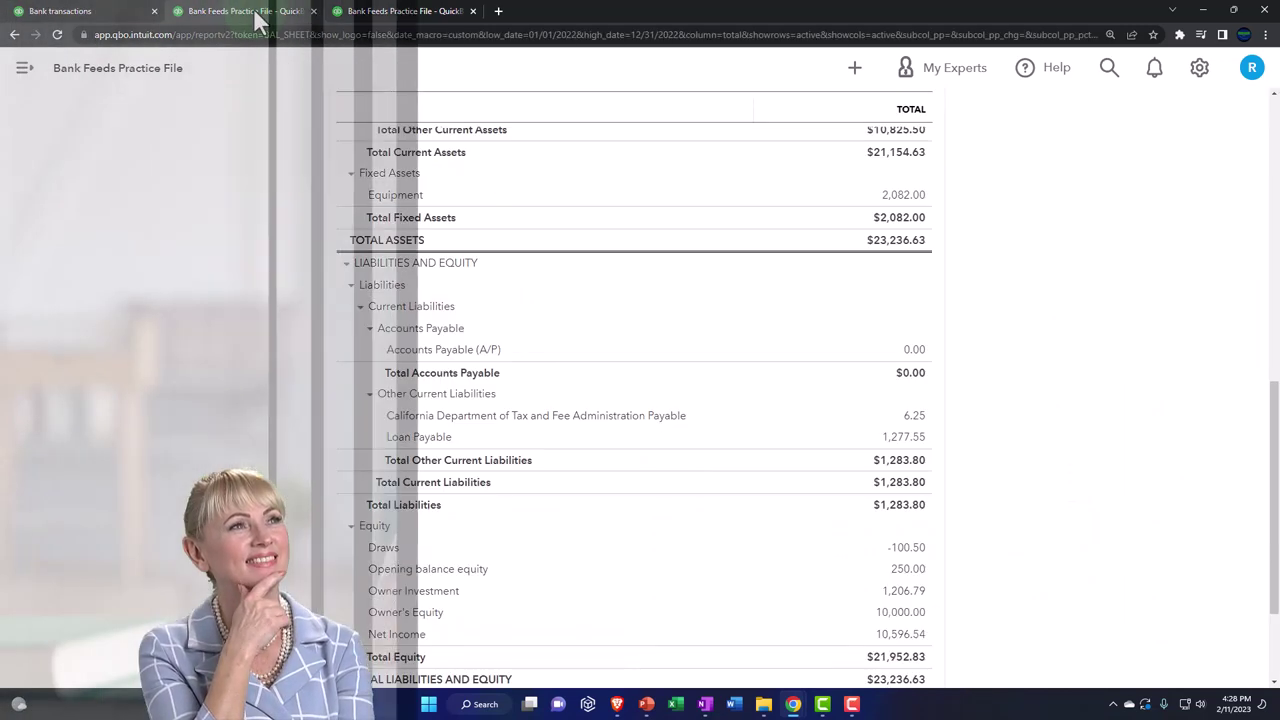
scroll(505, 380, "up", 10)
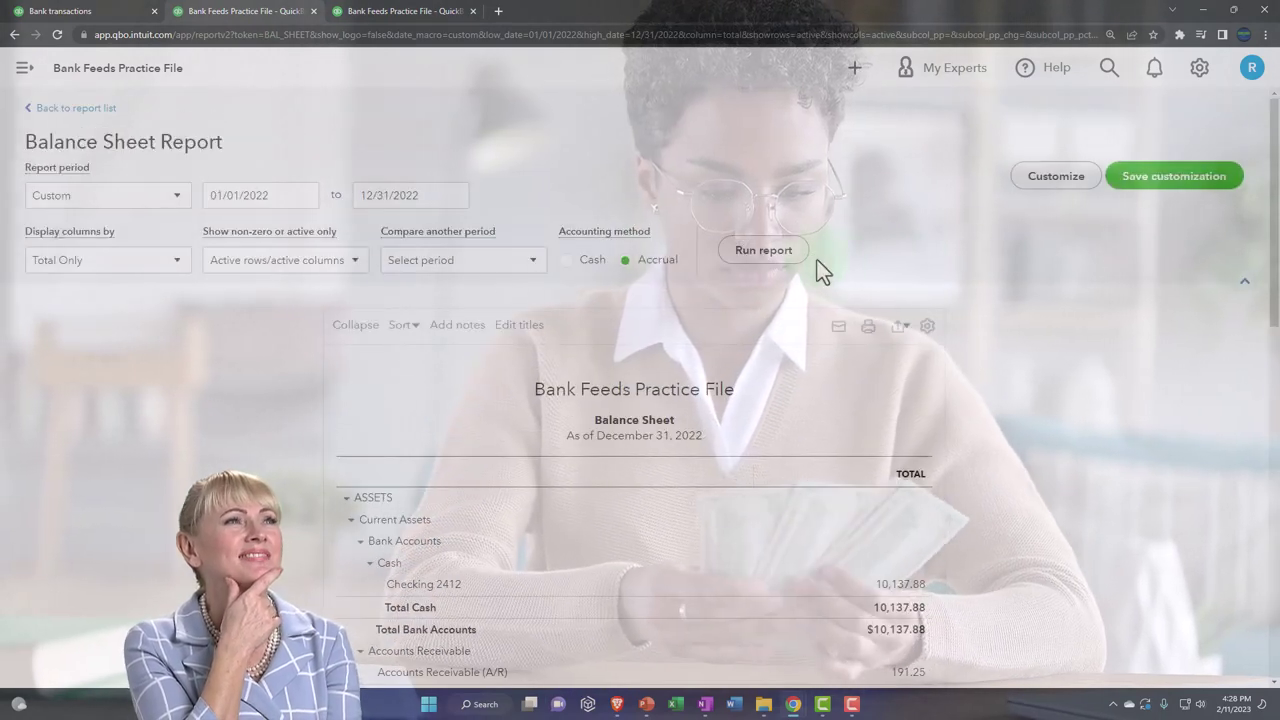
scroll(614, 495, "down", 2)
key("ctrl+plus")
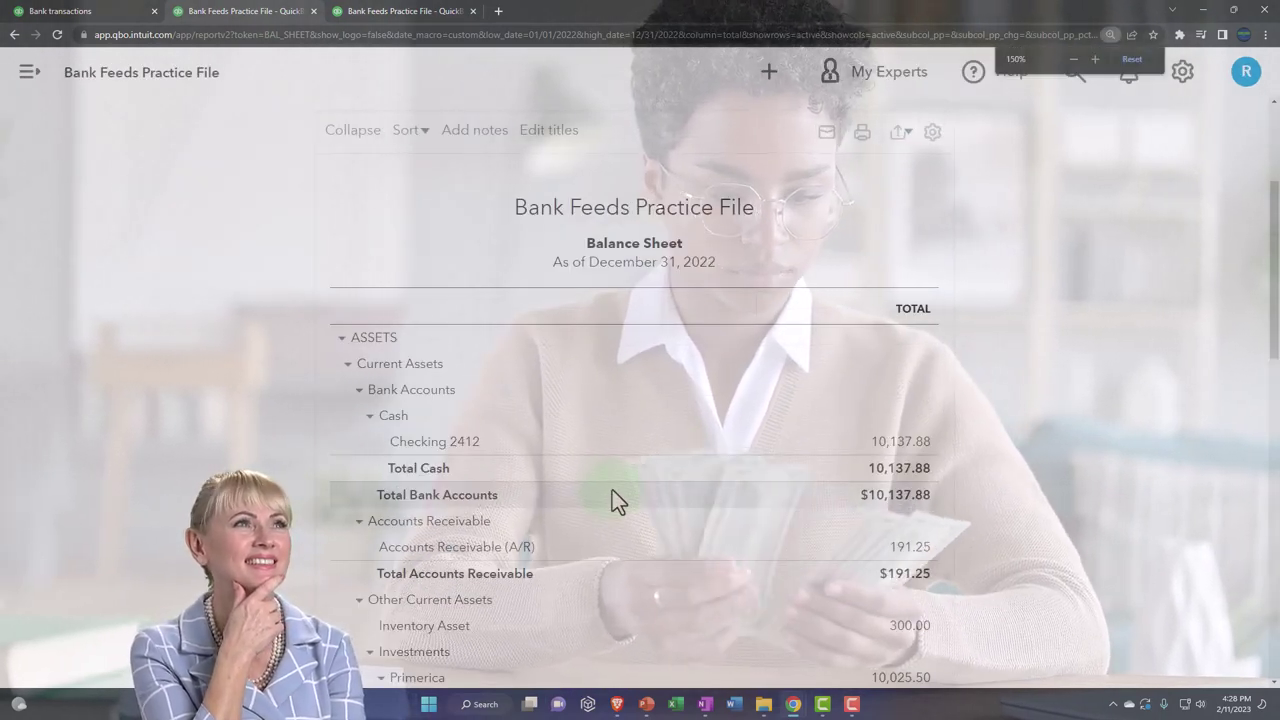
key("ctrl+plus")
scroll(612, 490, "down", 5)
scroll(612, 490, "down", 4)
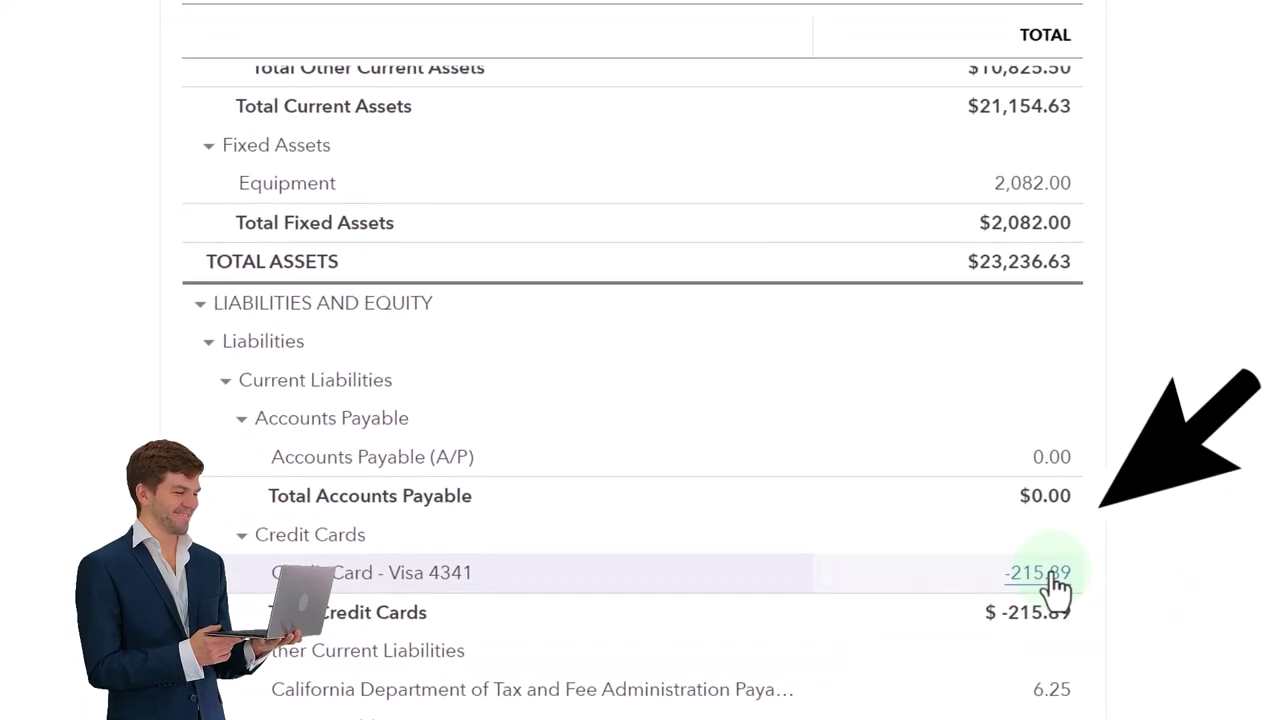
Step: Drill into the Credit Card - Visa balance and shrink the transaction report's page zoom to show all its columns
left_click(1053, 580)
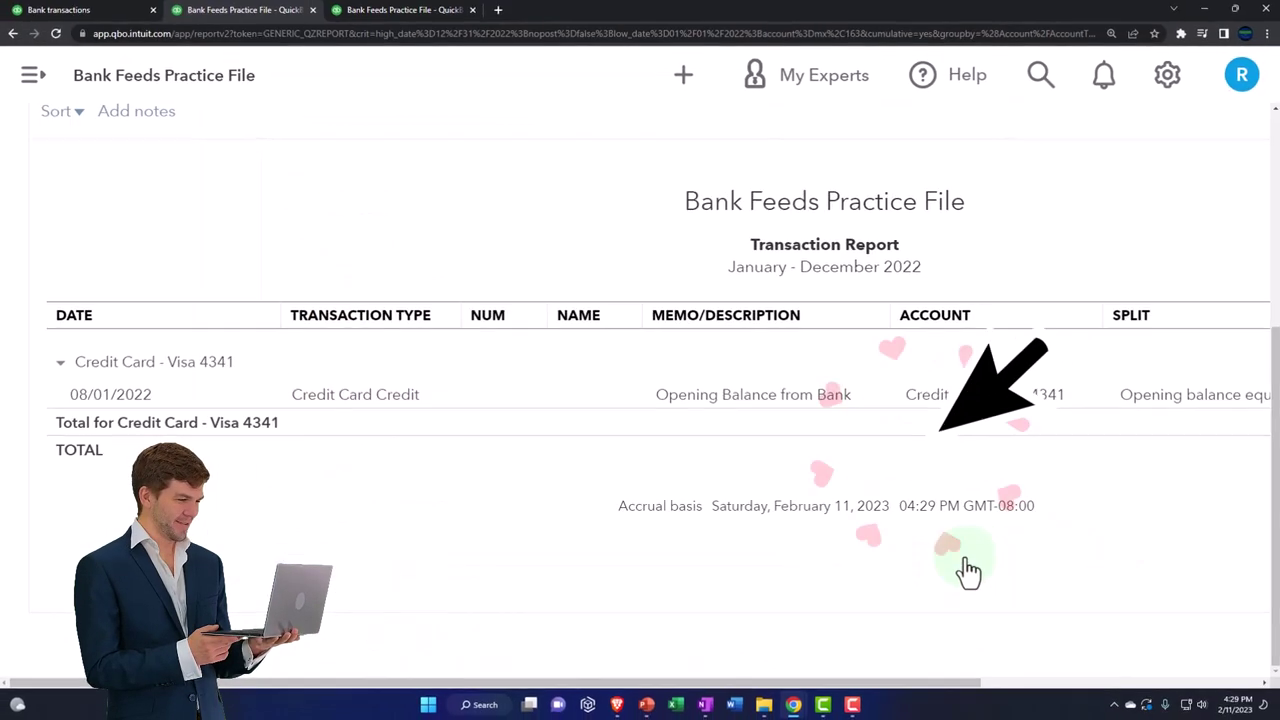
scroll(891, 554, "up", 3)
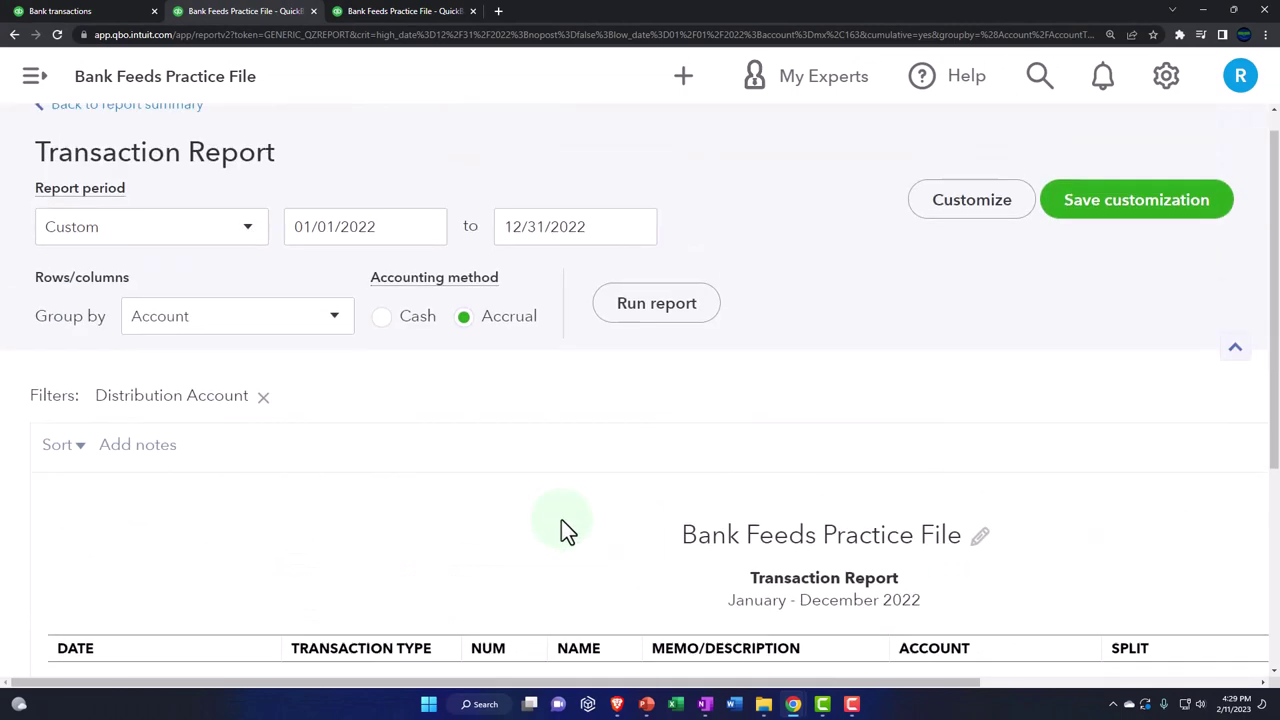
scroll(416, 420, "down", 3)
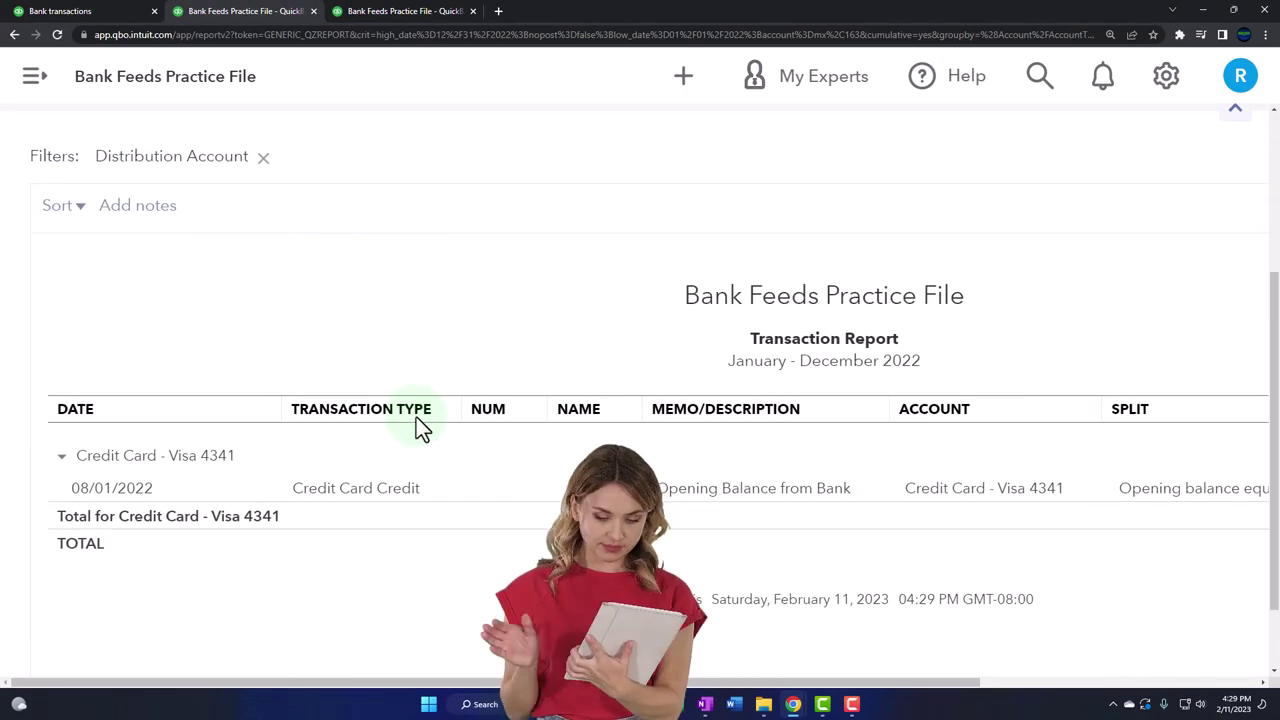
key("ctrl+minus")
key("ctrl+minus")
key("ctrl+minus")
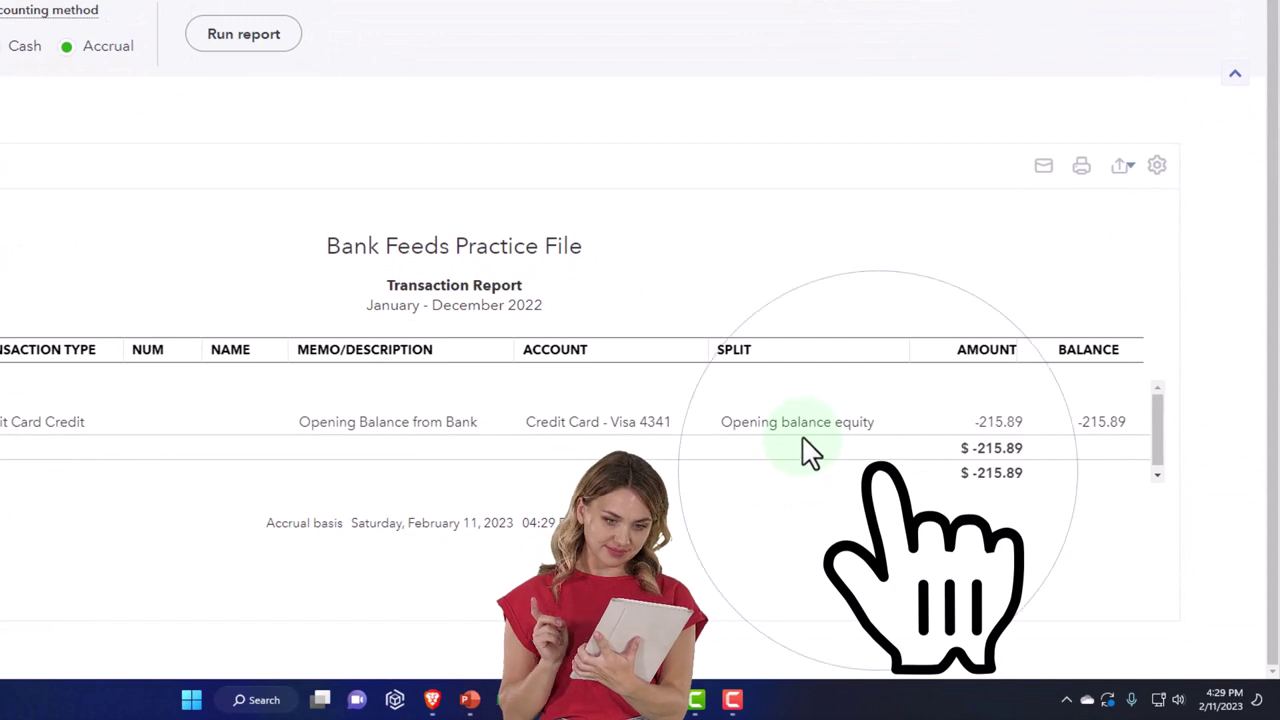
Step: Open the 08/01/2022 credit card credit for the opening balance, examine its category and memo, and close it
left_click(800, 440)
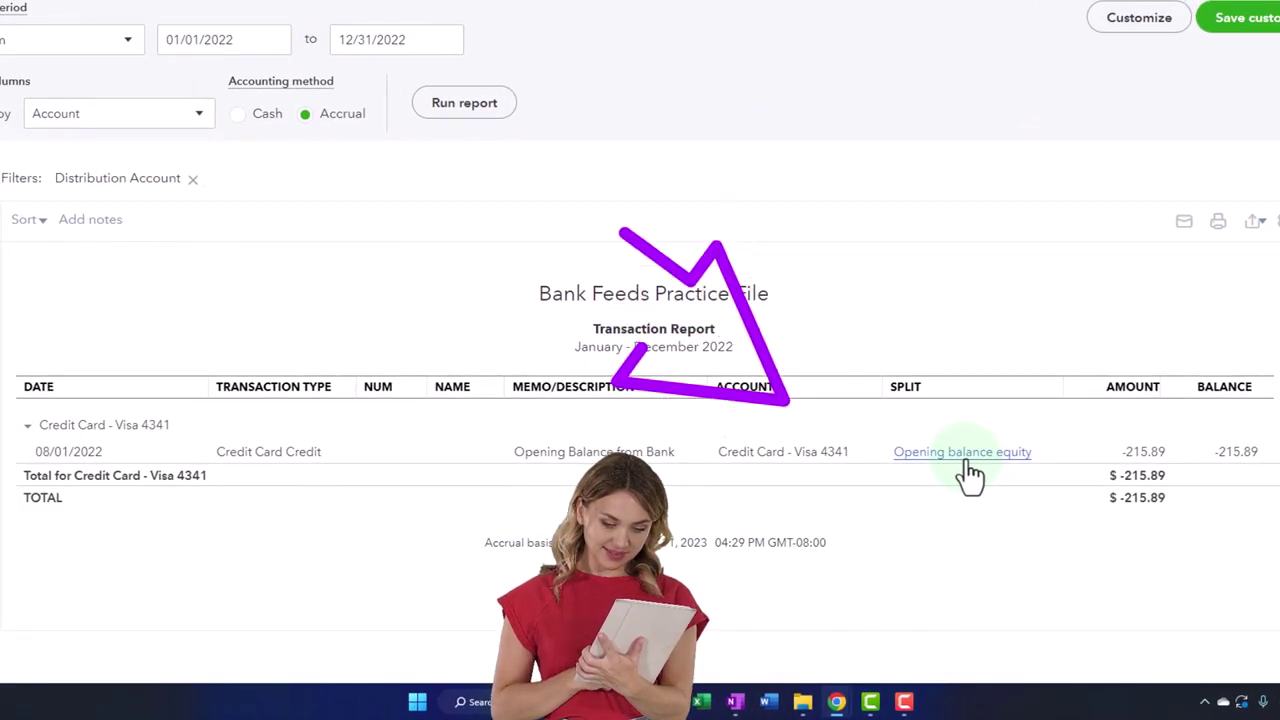
left_click(1145, 462)
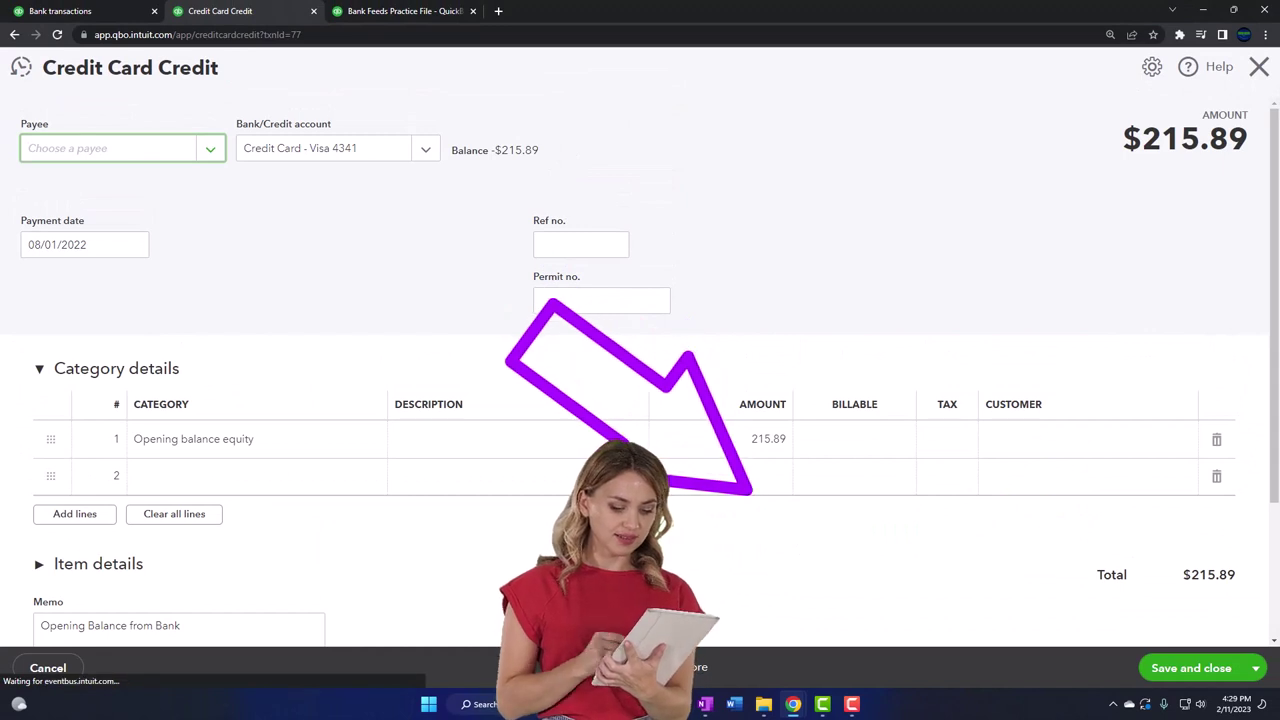
scroll(640, 400, "down", 2)
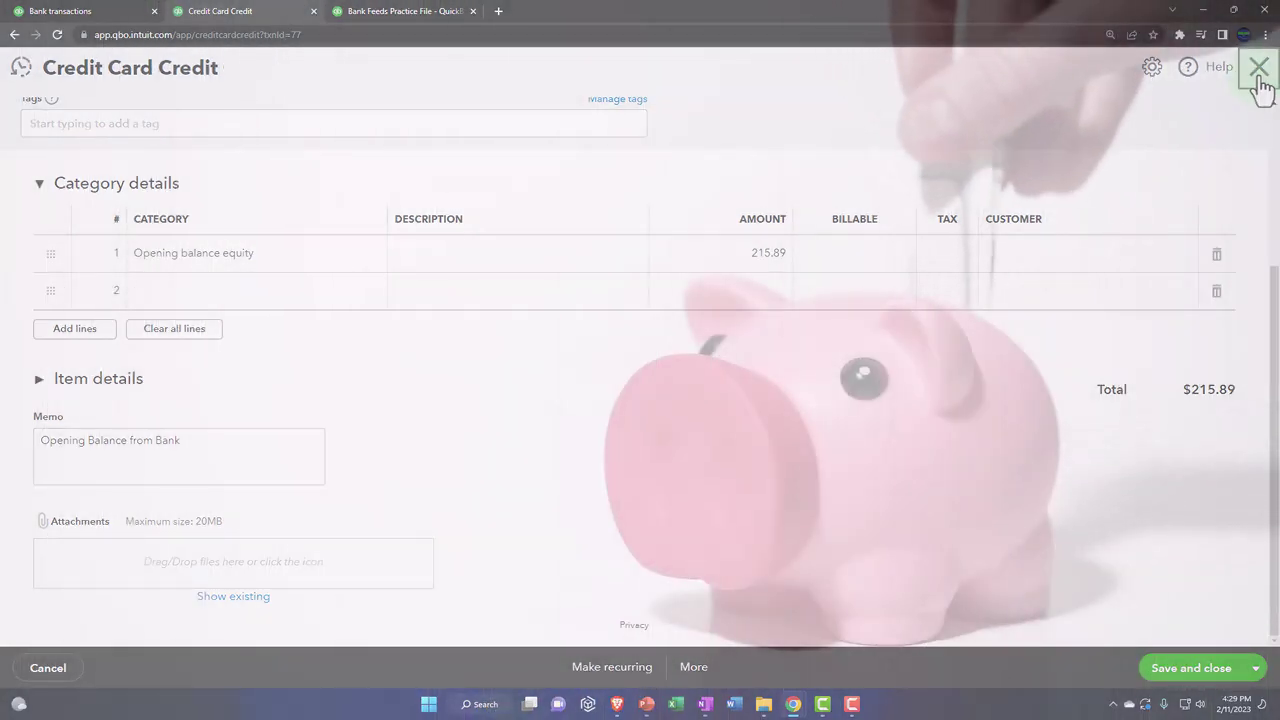
left_click(1259, 70)
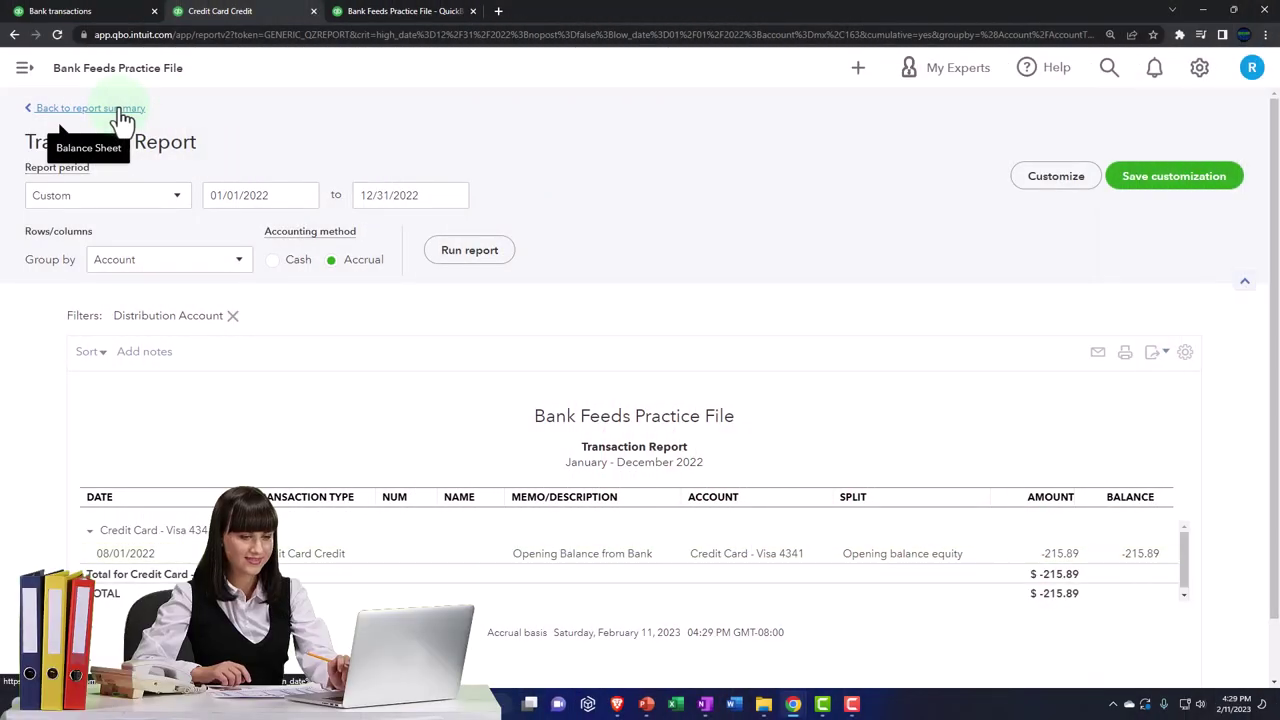
Step: Return from the transaction report to the Balance Sheet and review its accounts
left_click(133, 112)
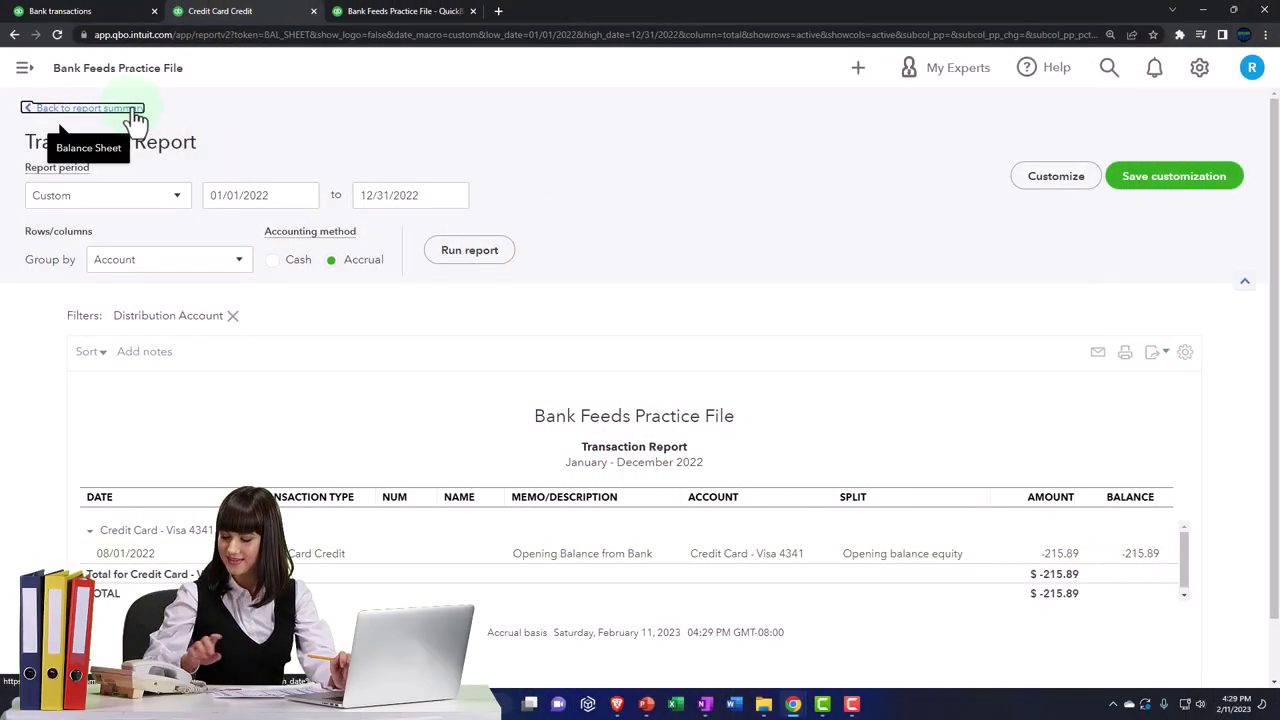
scroll(336, 410, "down", 8)
scroll(336, 416, "up", 3)
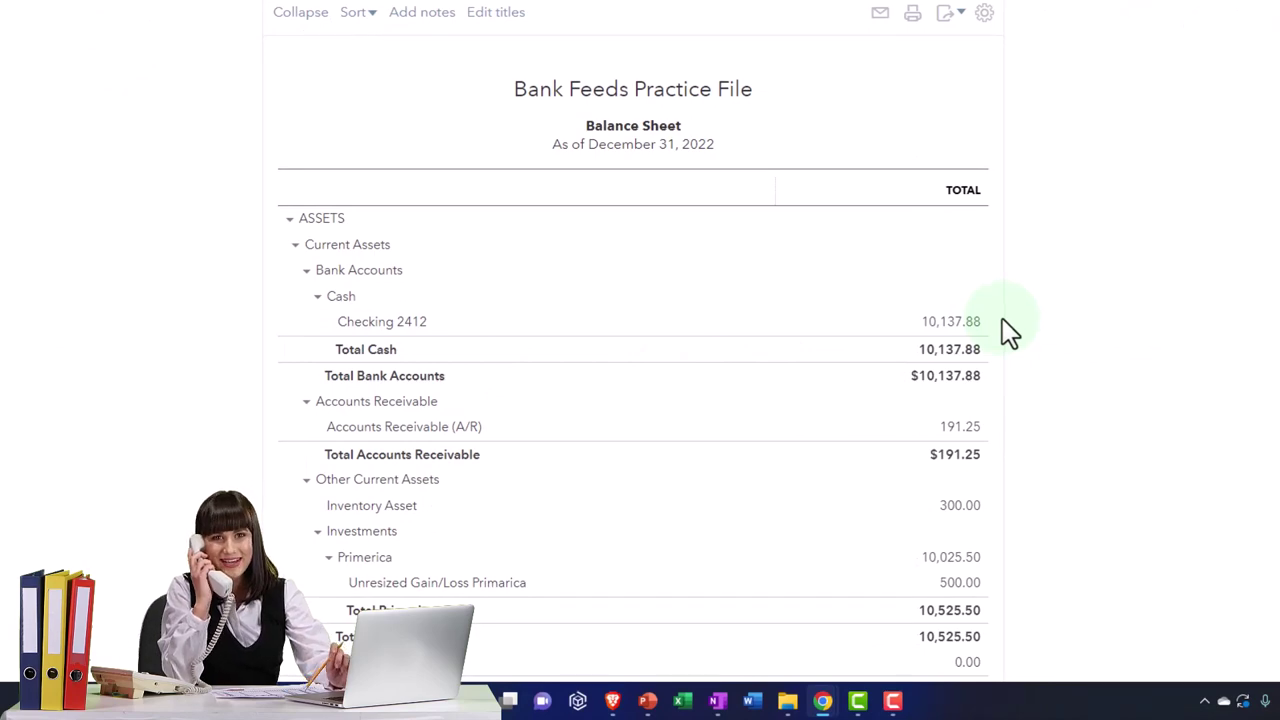
Step: Drill into the Balance Sheet's Opening balance equity amount and shrink the page zoom to show all transaction columns
key("ctrl+plus")
key("ctrl+plus")
key("ctrl+plus")
scroll(1002, 318, "down", 6)
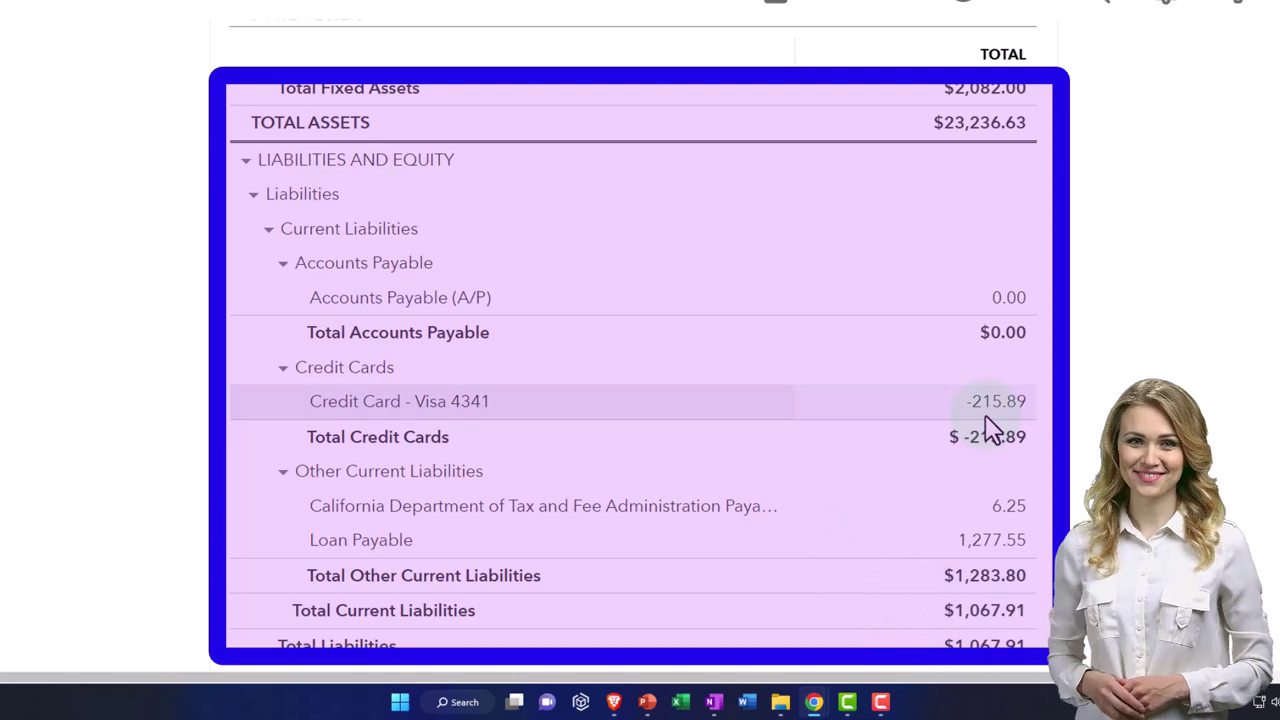
scroll(990, 425, "down", 3)
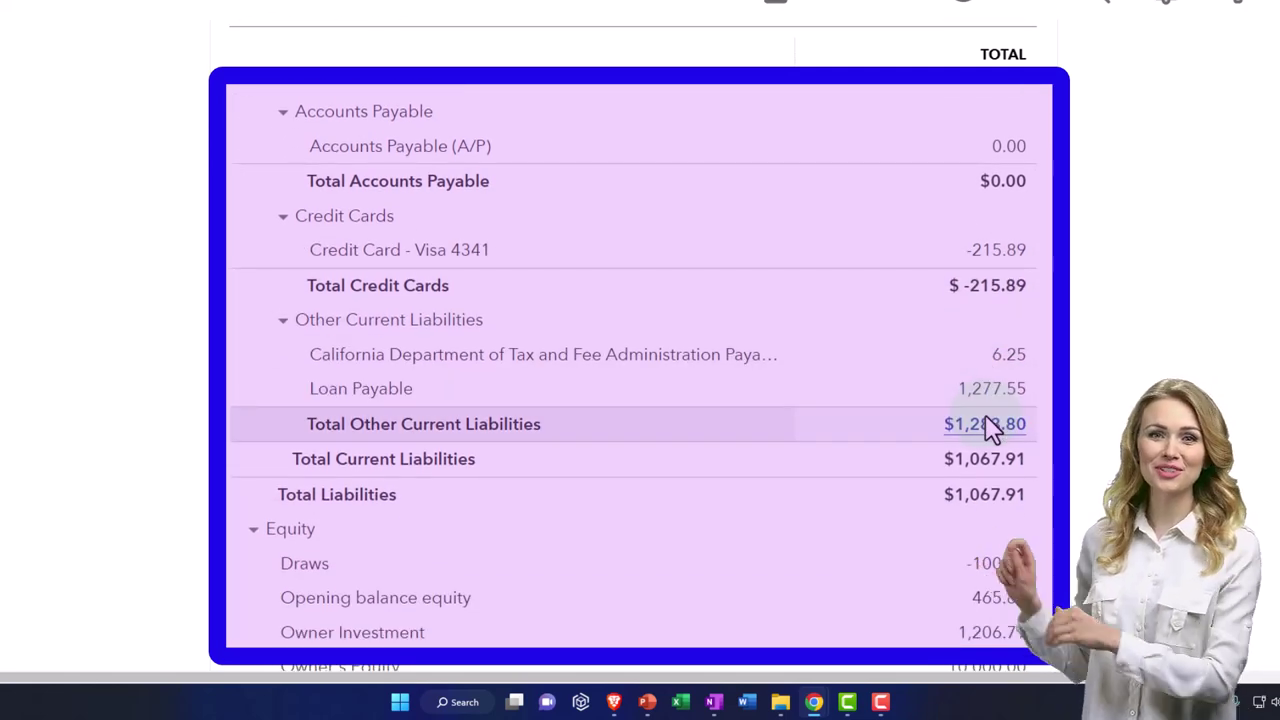
scroll(990, 425, "down", 4)
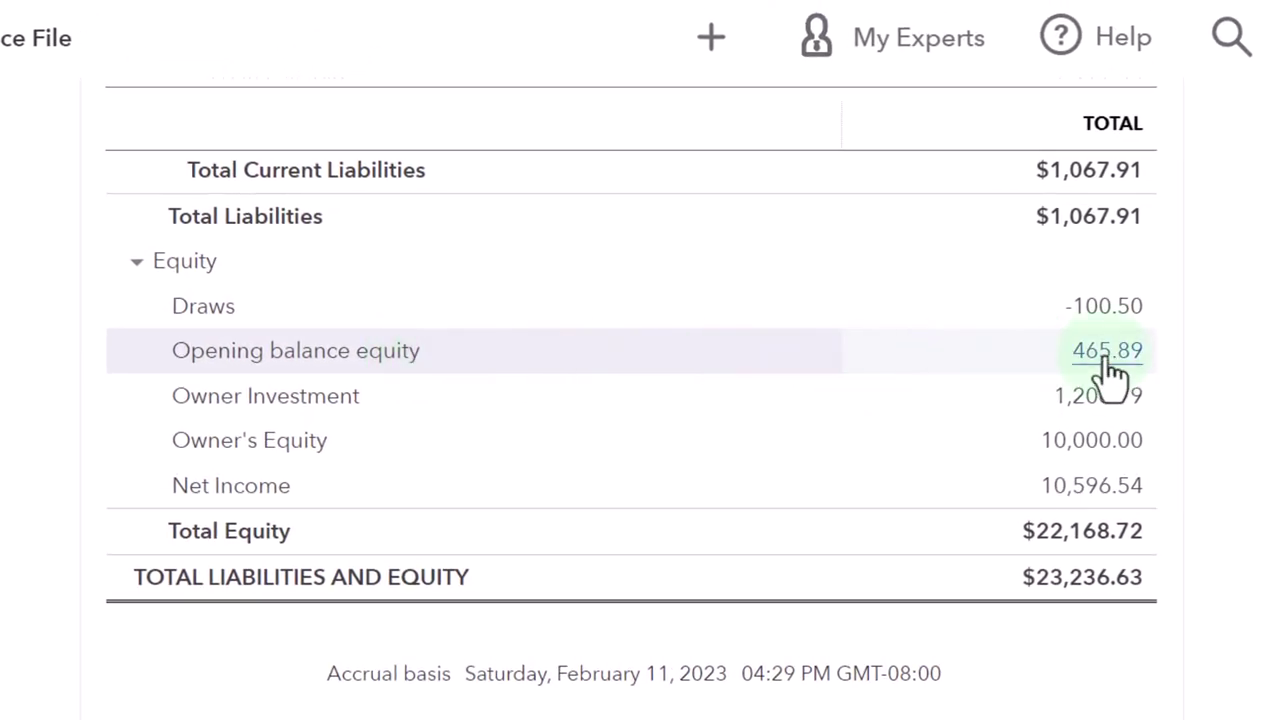
left_click(1107, 355)
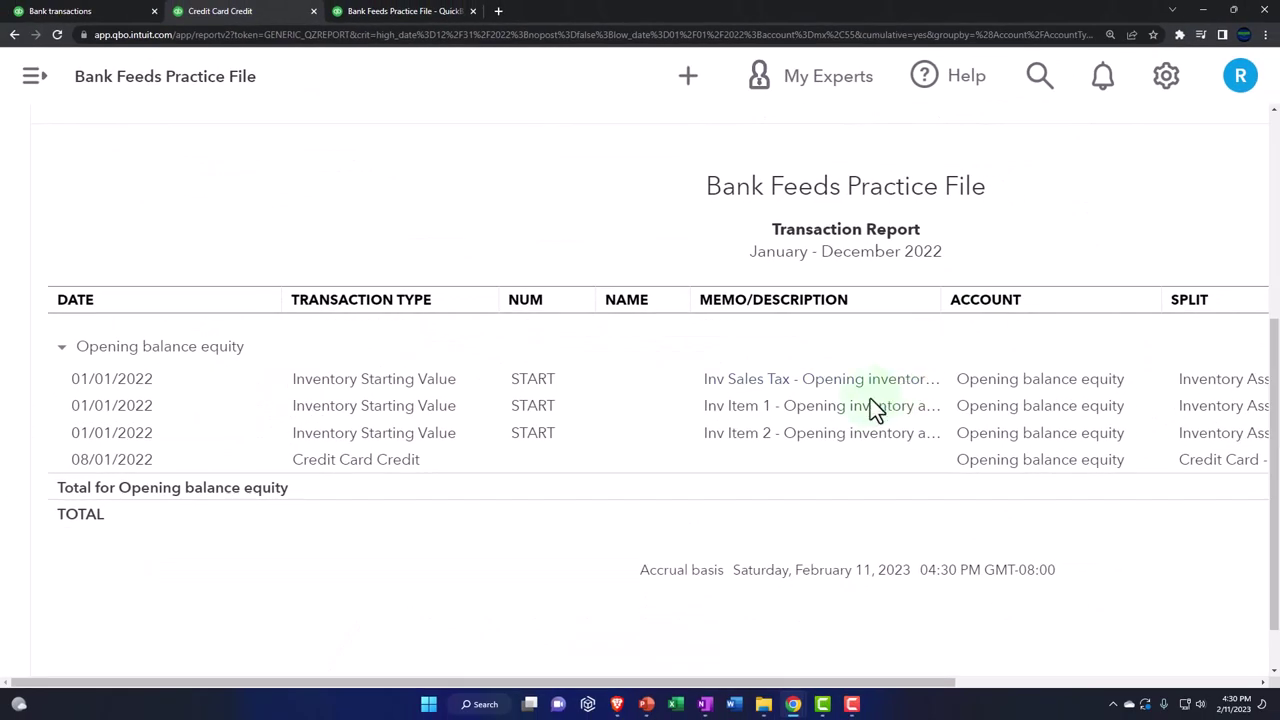
key("ctrl+minus")
key("ctrl+minus")
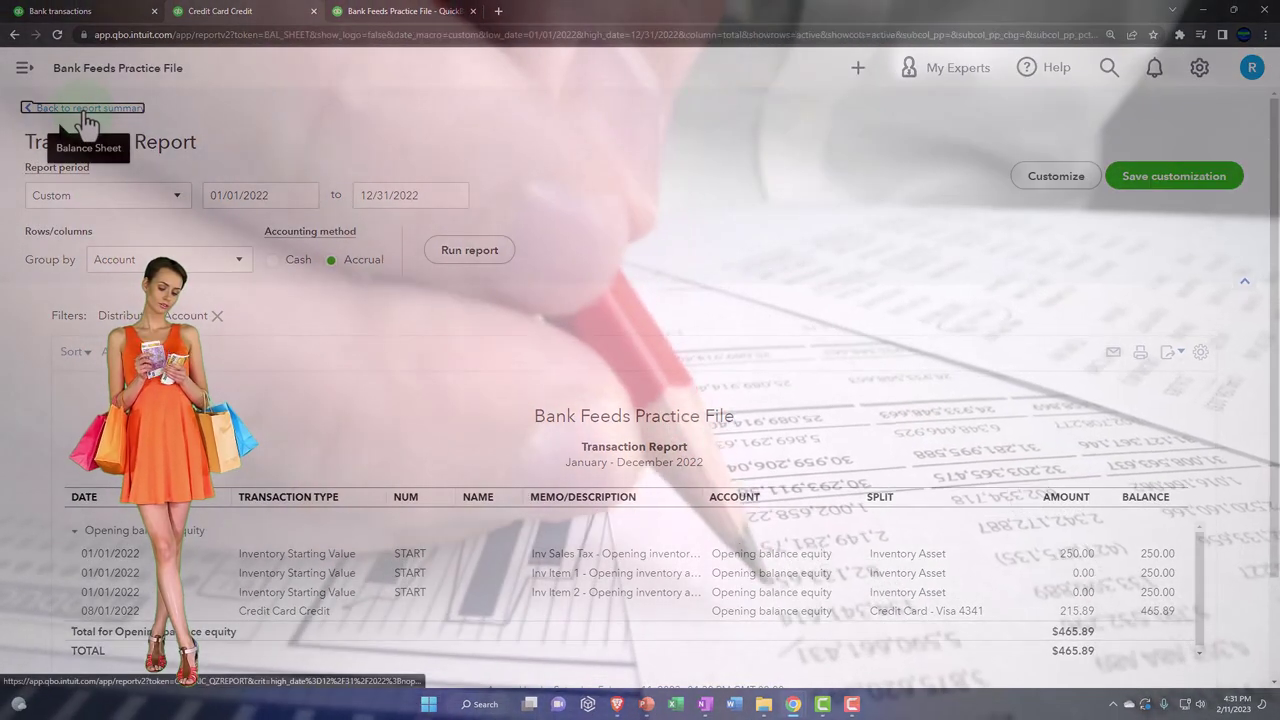
Step: Return to the Balance Sheet summary, check the Visa card's balances on the Bank transactions page, and switch back to the report
left_click(86, 110)
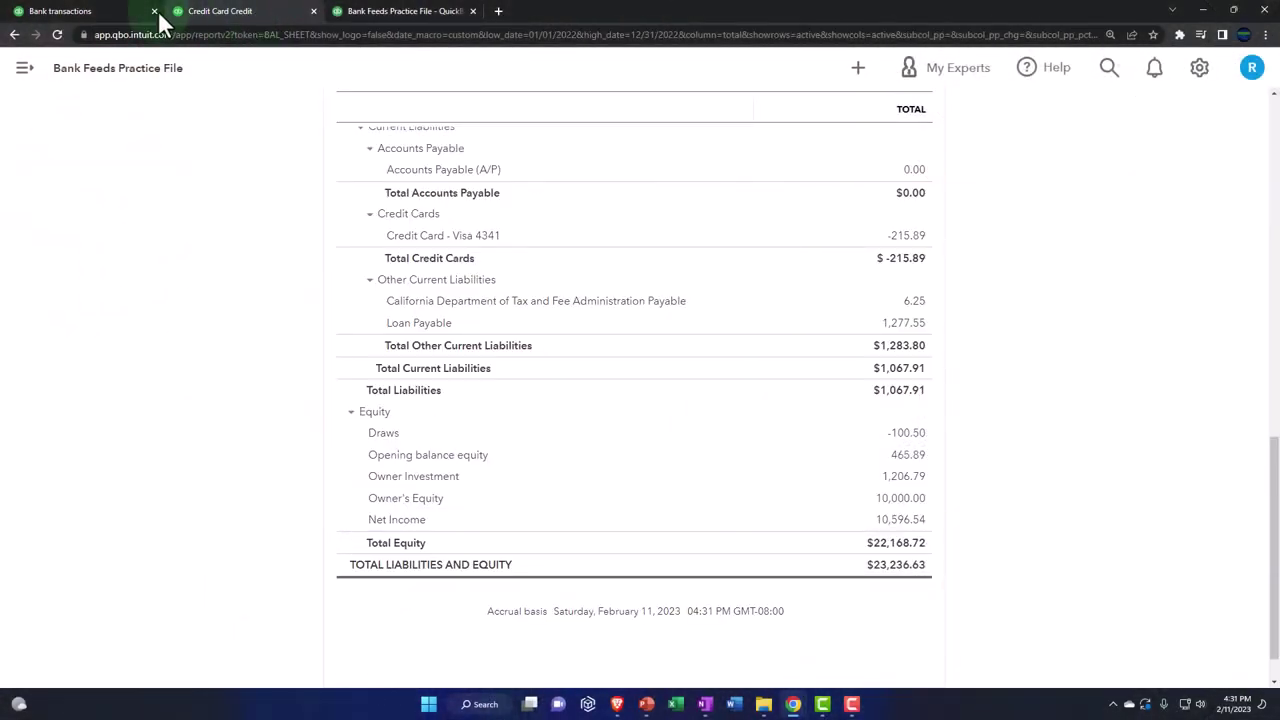
left_click(93, 12)
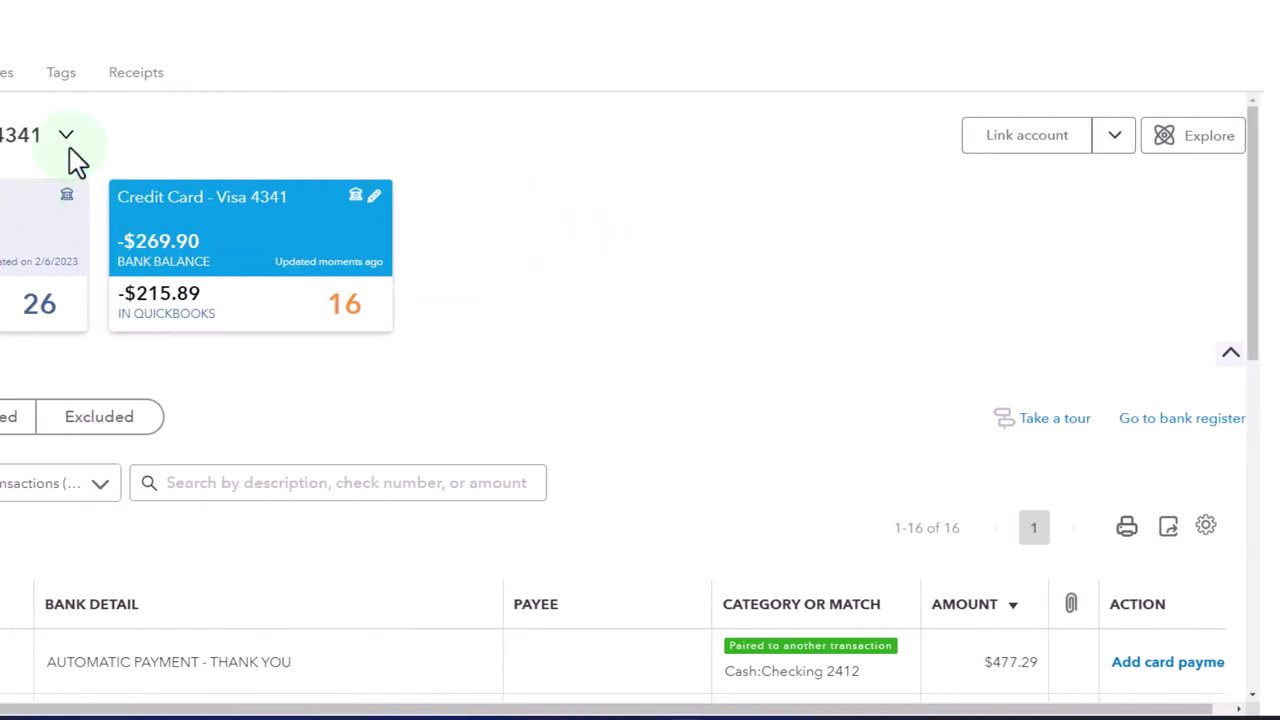
left_click(227, 12)
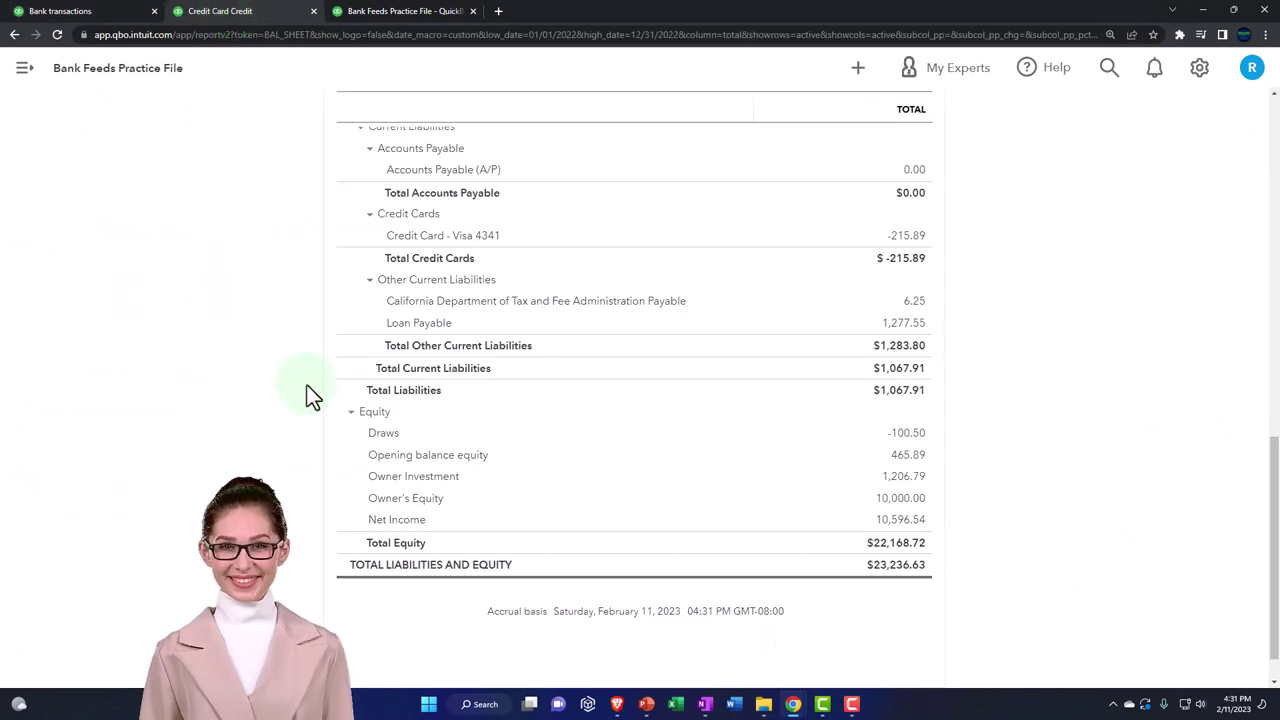
Step: Enlarge the Balance Sheet, then collapse and re-expand its Credit Cards group
key("ctrl+plus")
key("ctrl+plus")
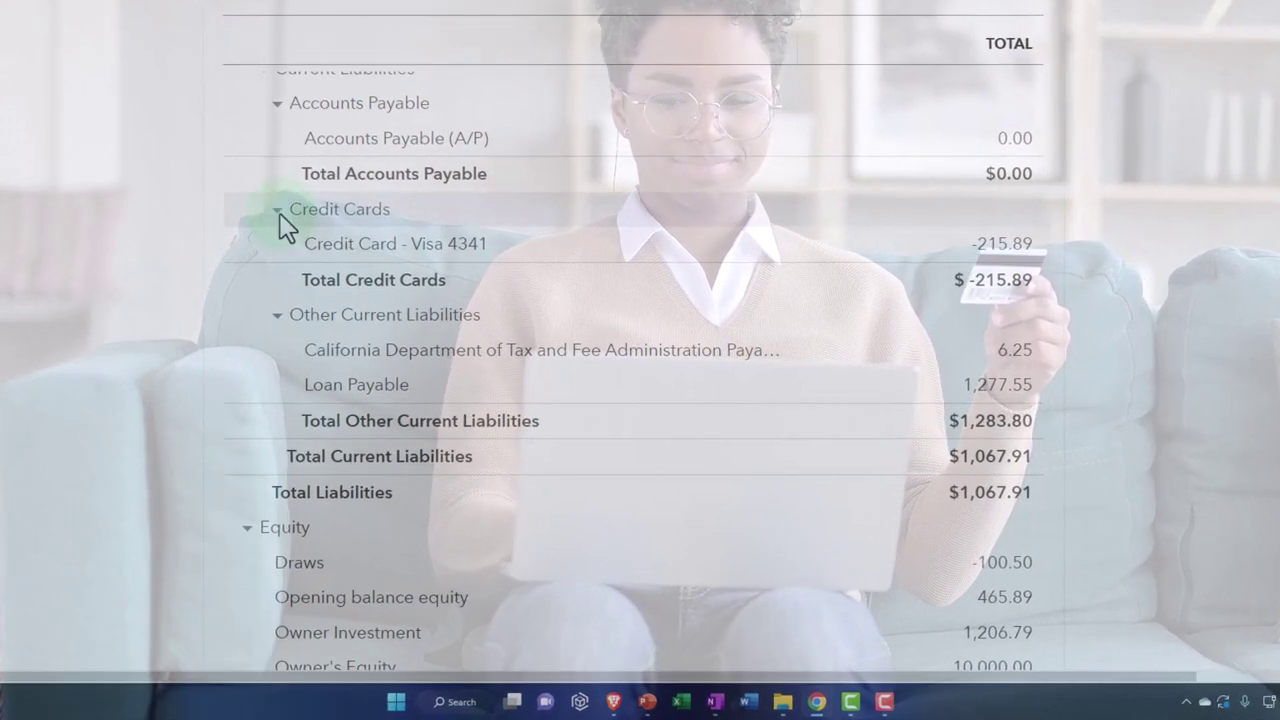
left_click(278, 212)
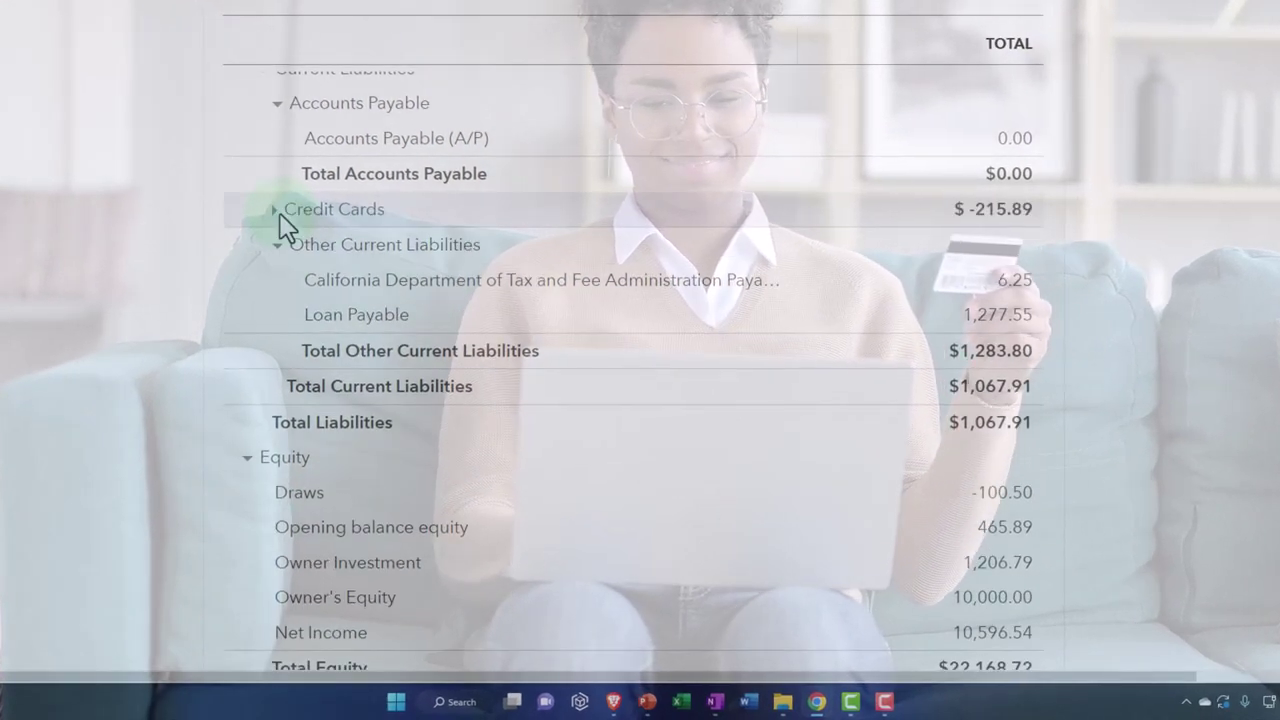
left_click(276, 212)
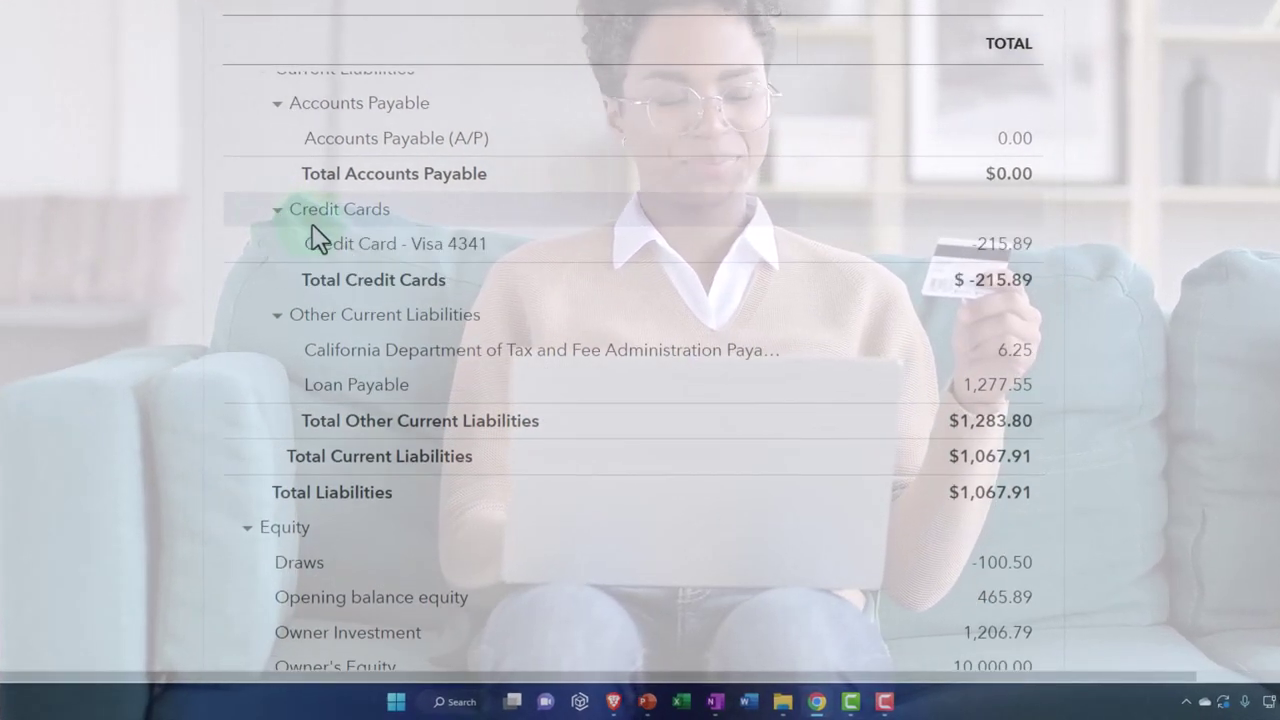
Step: Compare the Balance Sheet's bank accounts with its credit card liabilities, collapsing and re-expanding the Credit Cards group twice
scroll(322, 236, "up", 1)
scroll(322, 236, "up", 1)
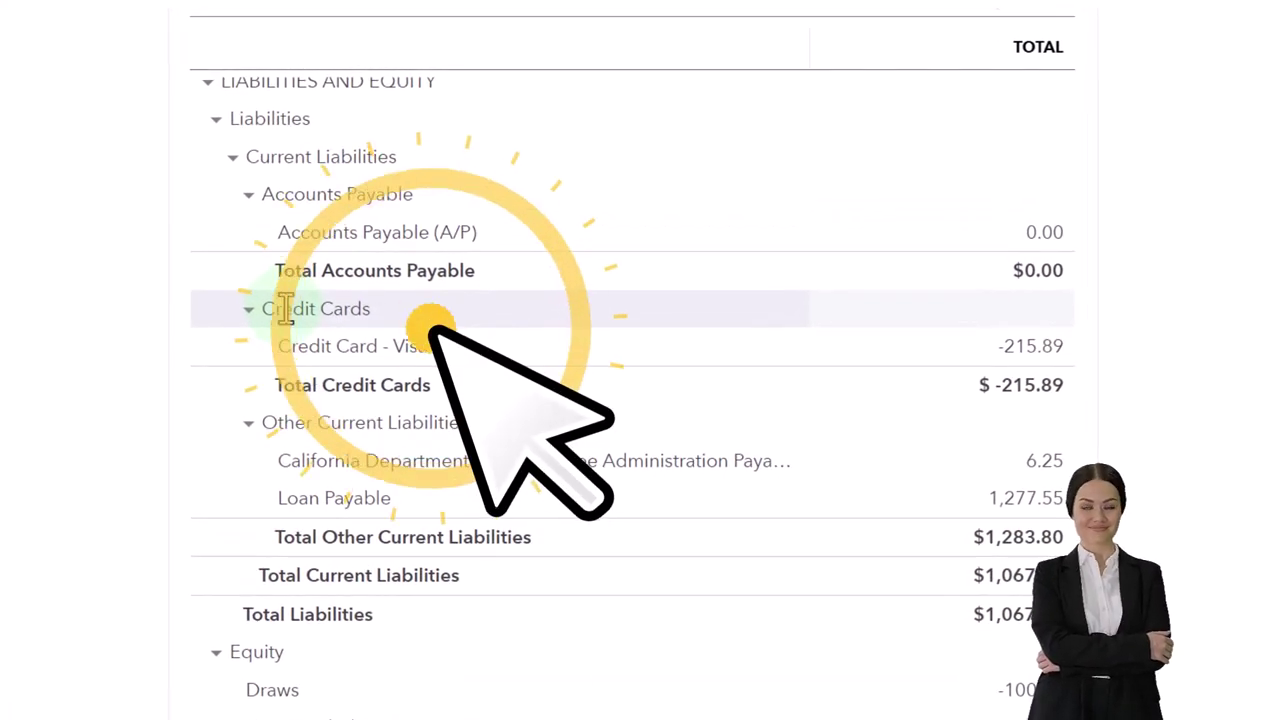
scroll(286, 310, "up", 15)
scroll(284, 318, "up", 3)
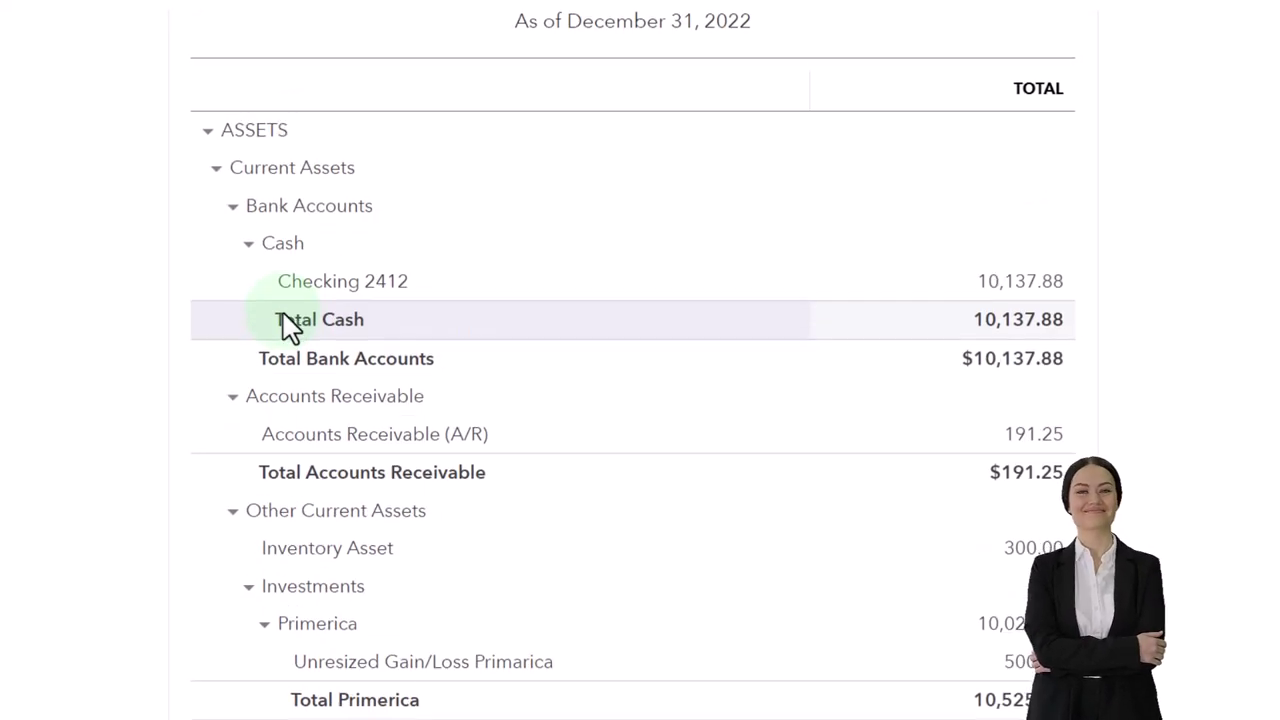
scroll(245, 300, "down", 5)
scroll(258, 412, "down", 5)
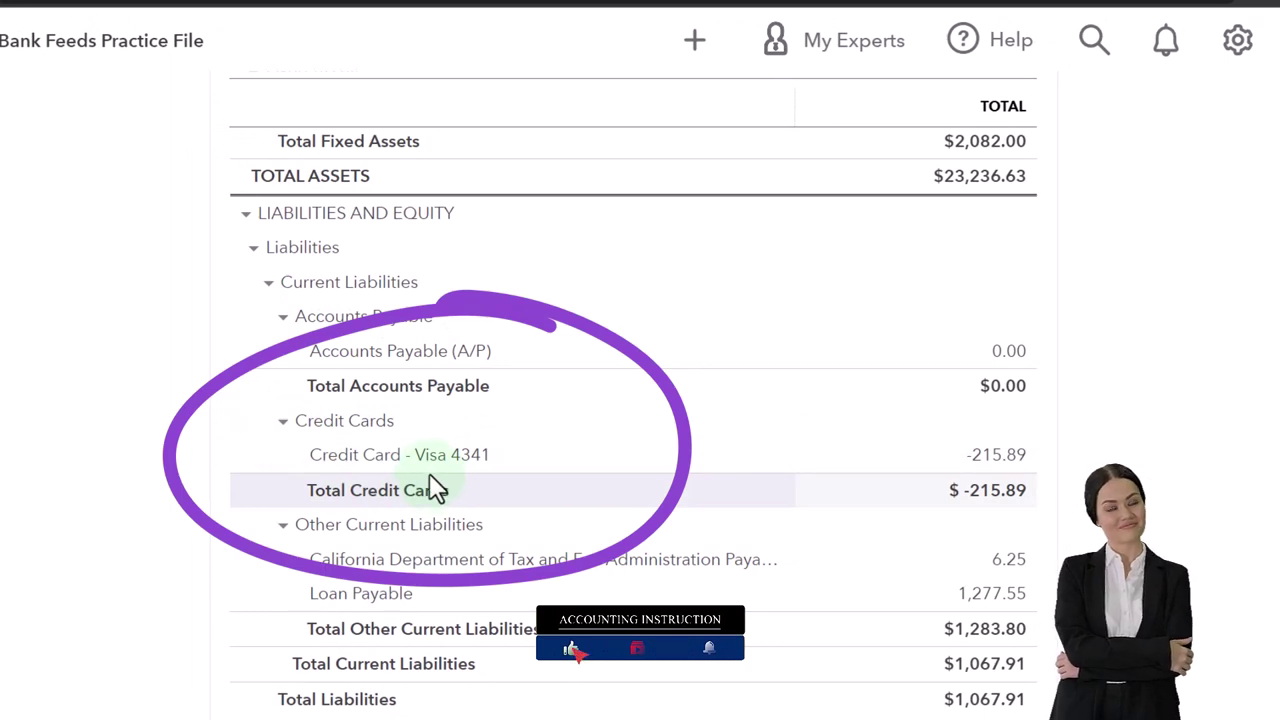
left_click(283, 421)
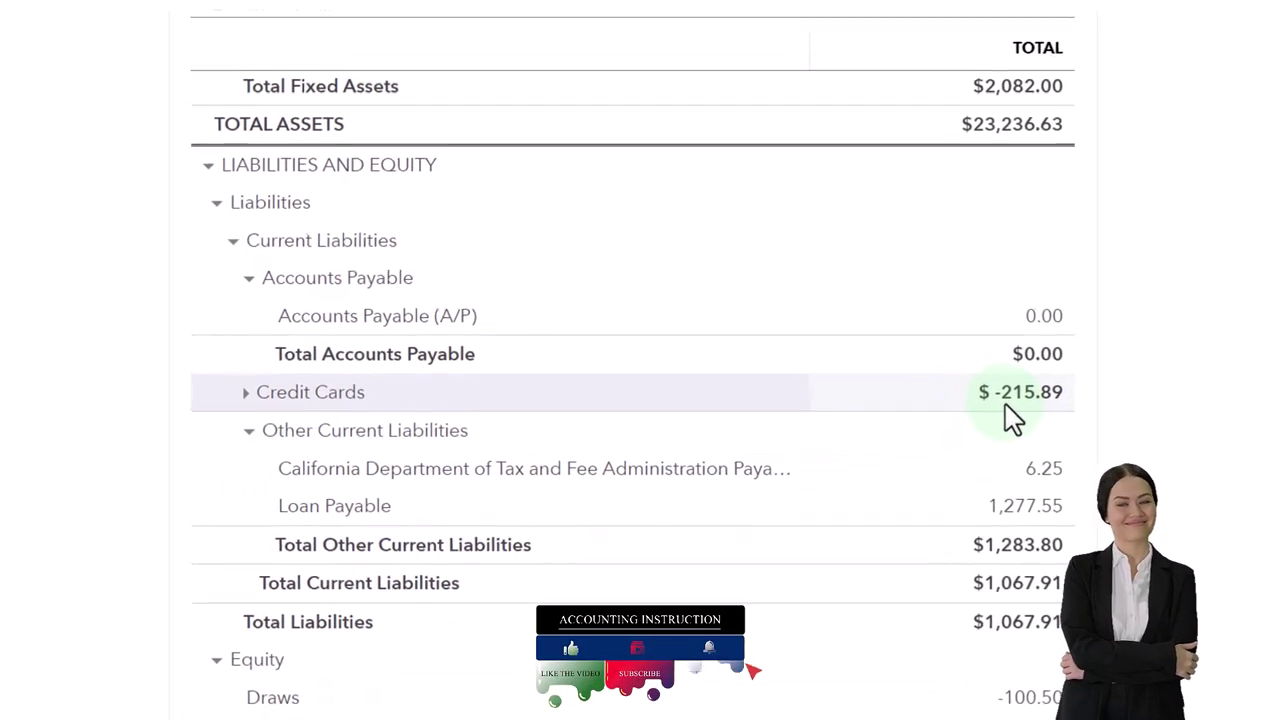
left_click(240, 398)
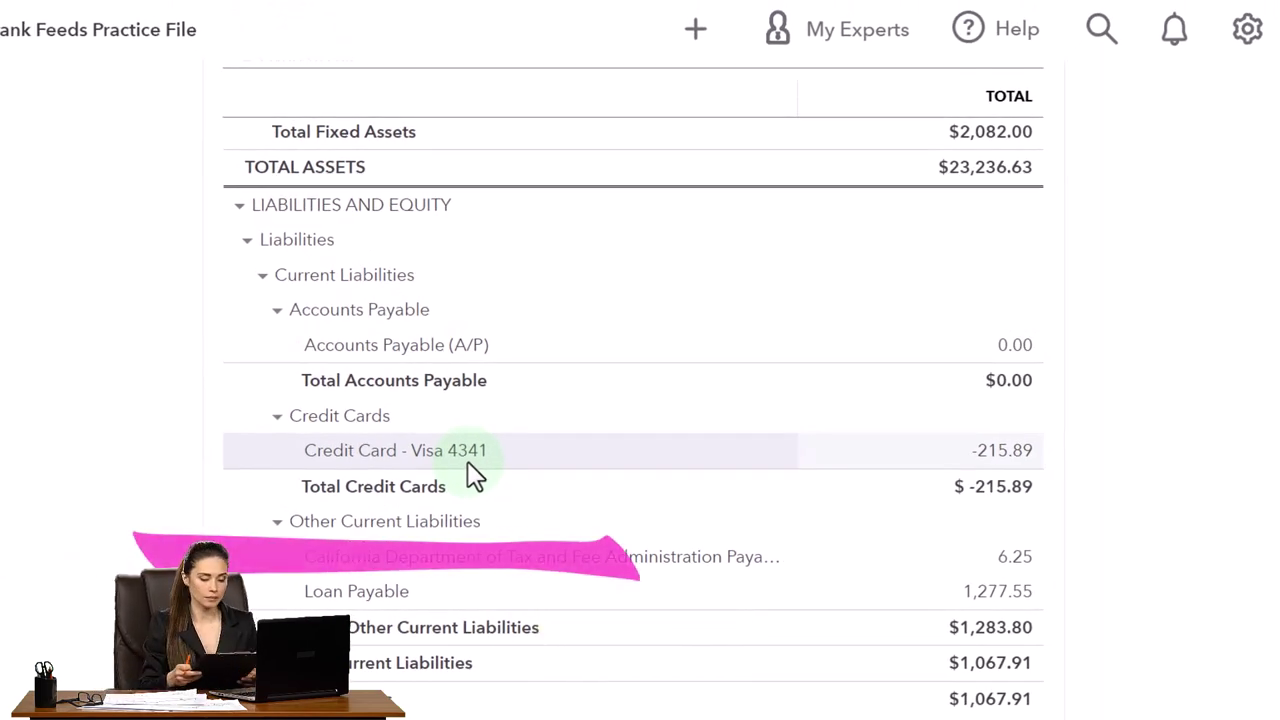
left_click(278, 418)
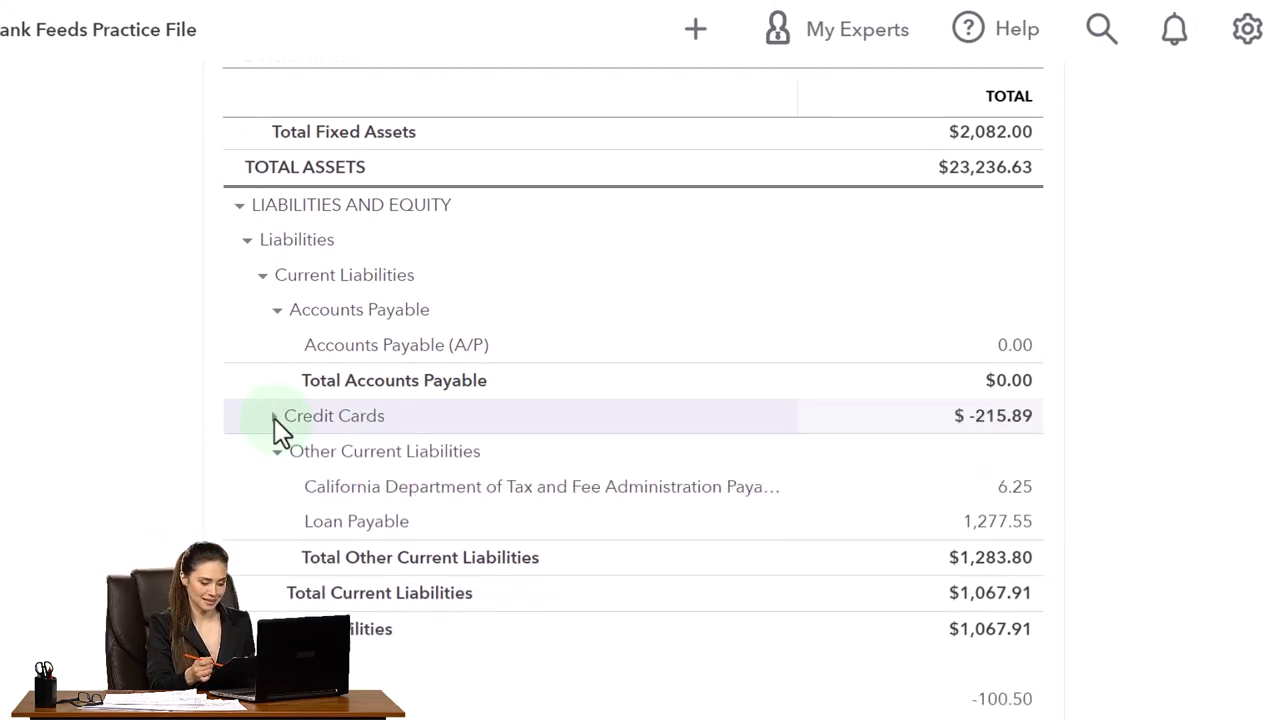
left_click(276, 418)
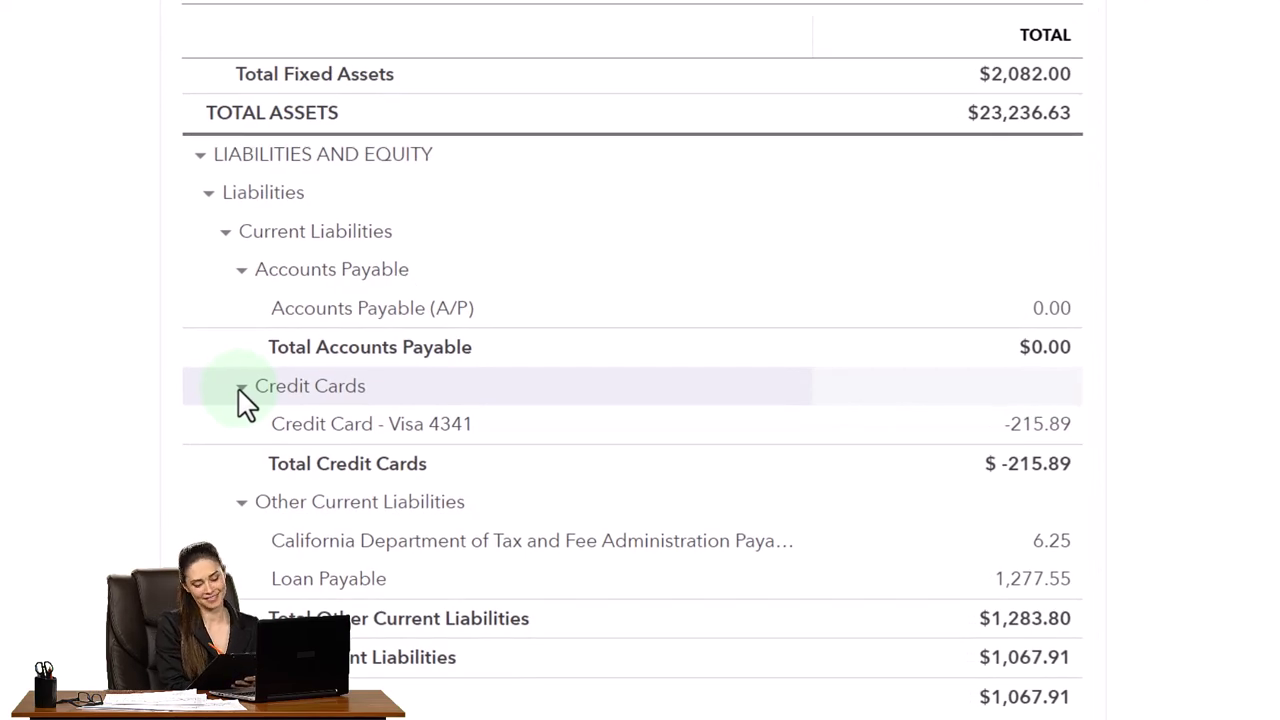
Step: Collapse the whole Balance Sheet report's sub-accounts and review the condensed asset and liability sections
scroll(250, 405, "up", 15)
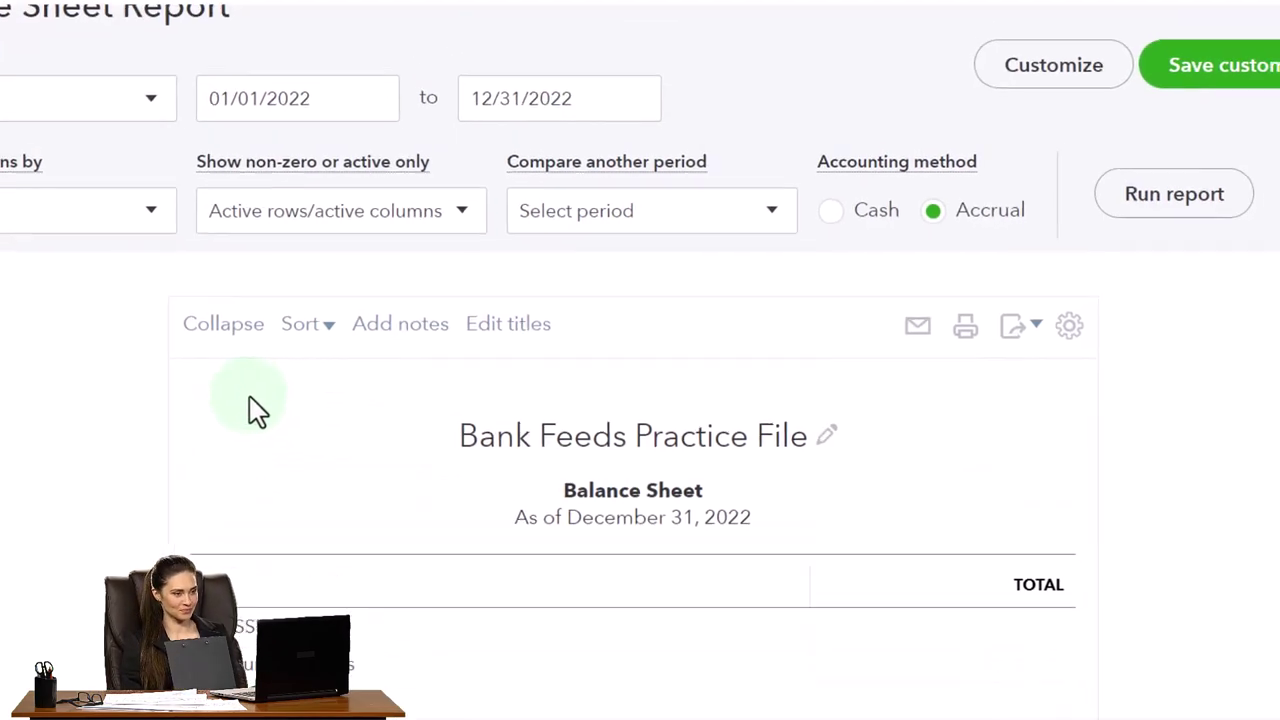
left_click(245, 333)
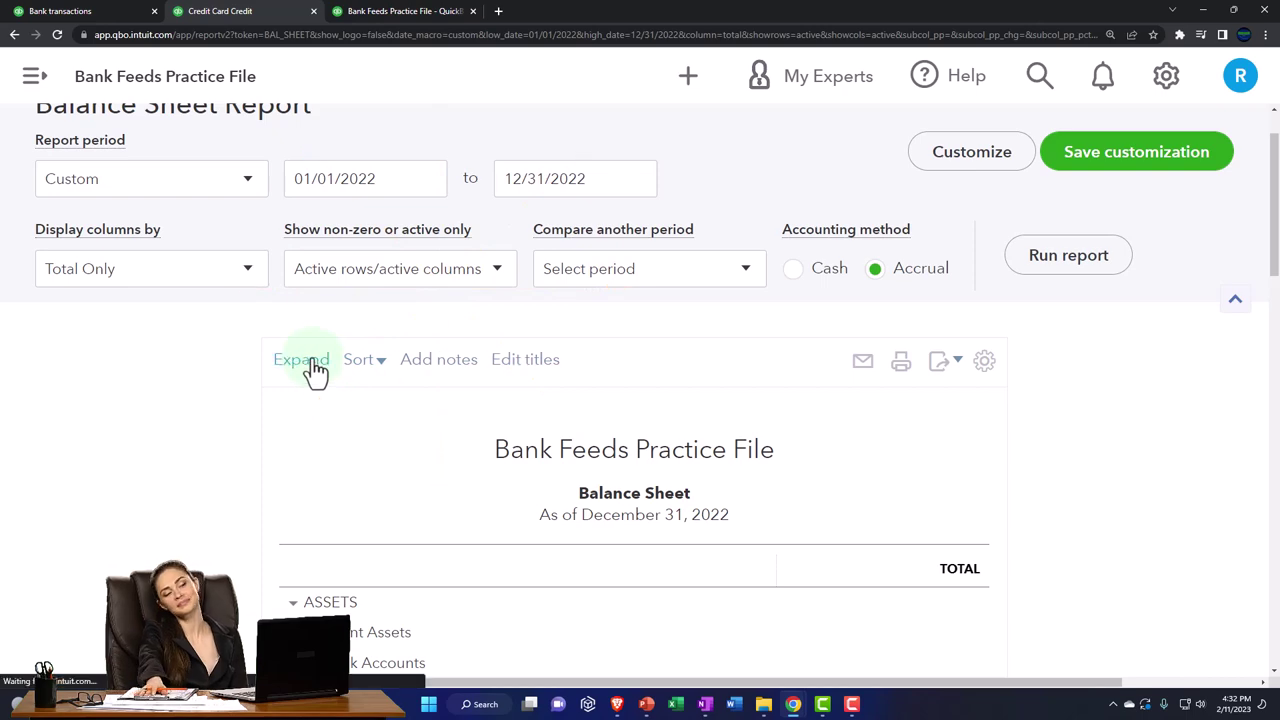
scroll(239, 474, "down", 3)
scroll(239, 474, "down", 5)
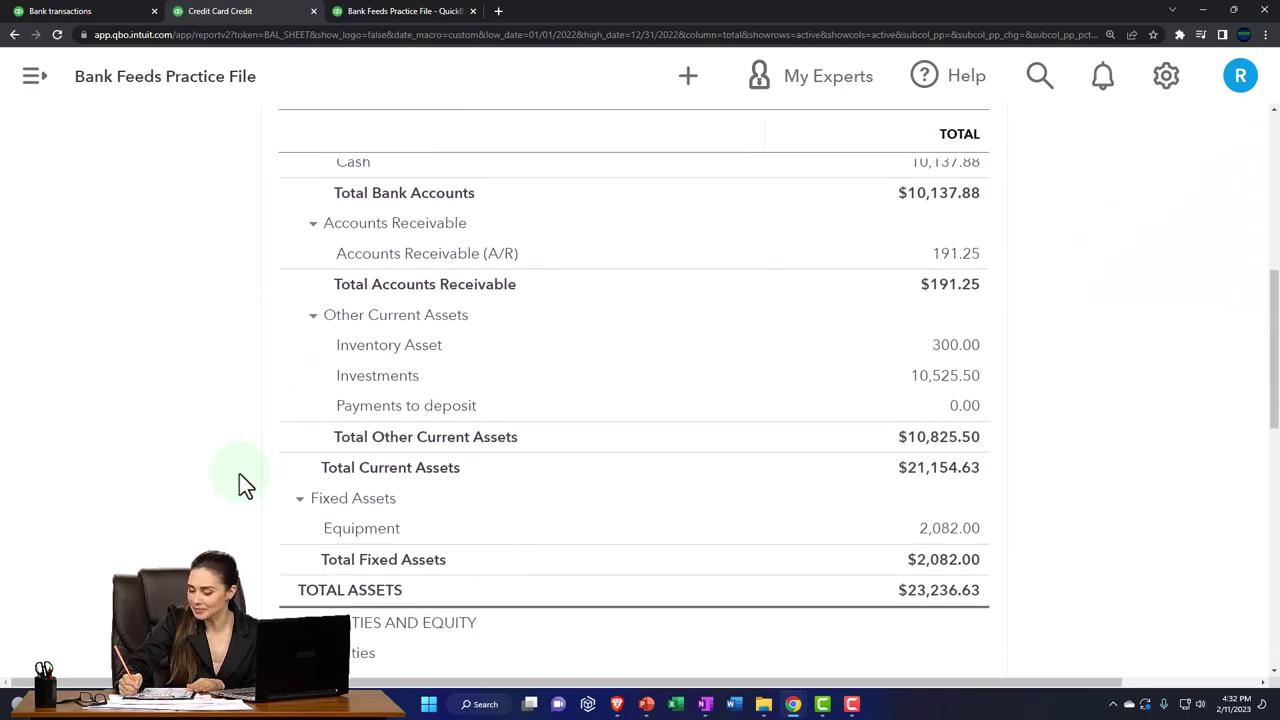
scroll(239, 473, "down", 5)
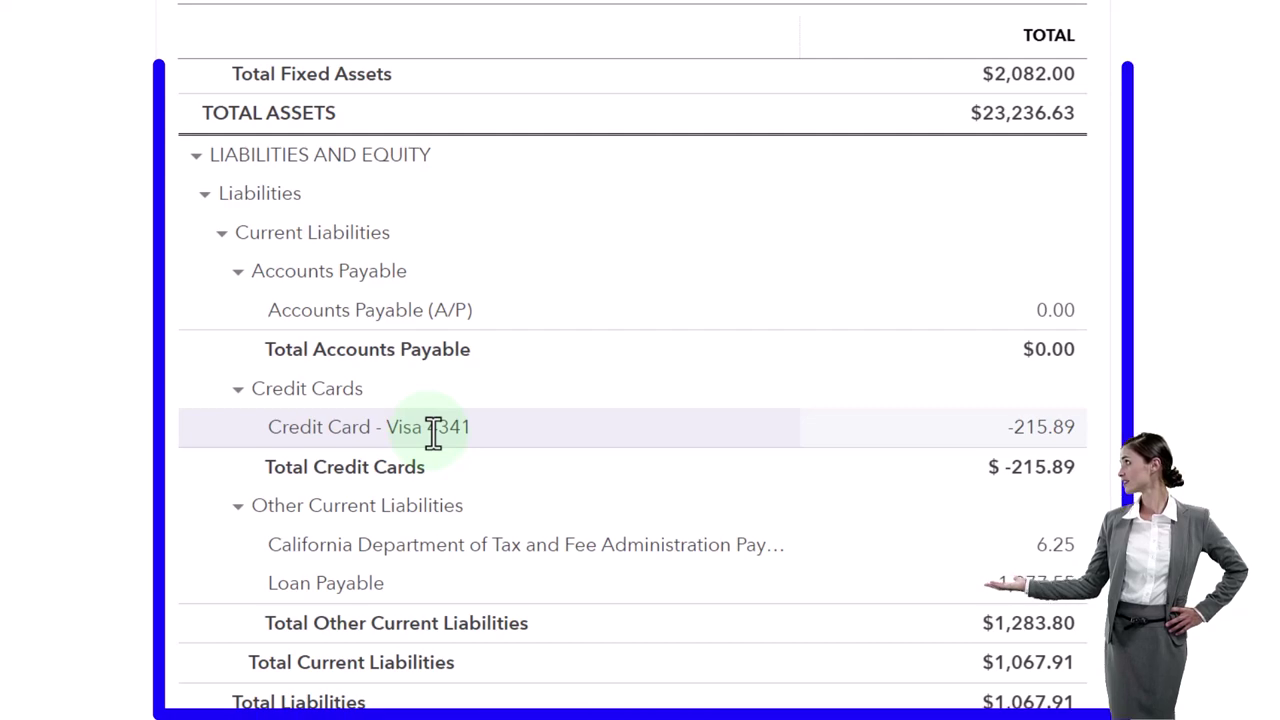
Step: Collapse and re-expand the Bank Accounts and Current Assets groups individually, and review the report down to its liabilities and equity
scroll(425, 460, "up", 10)
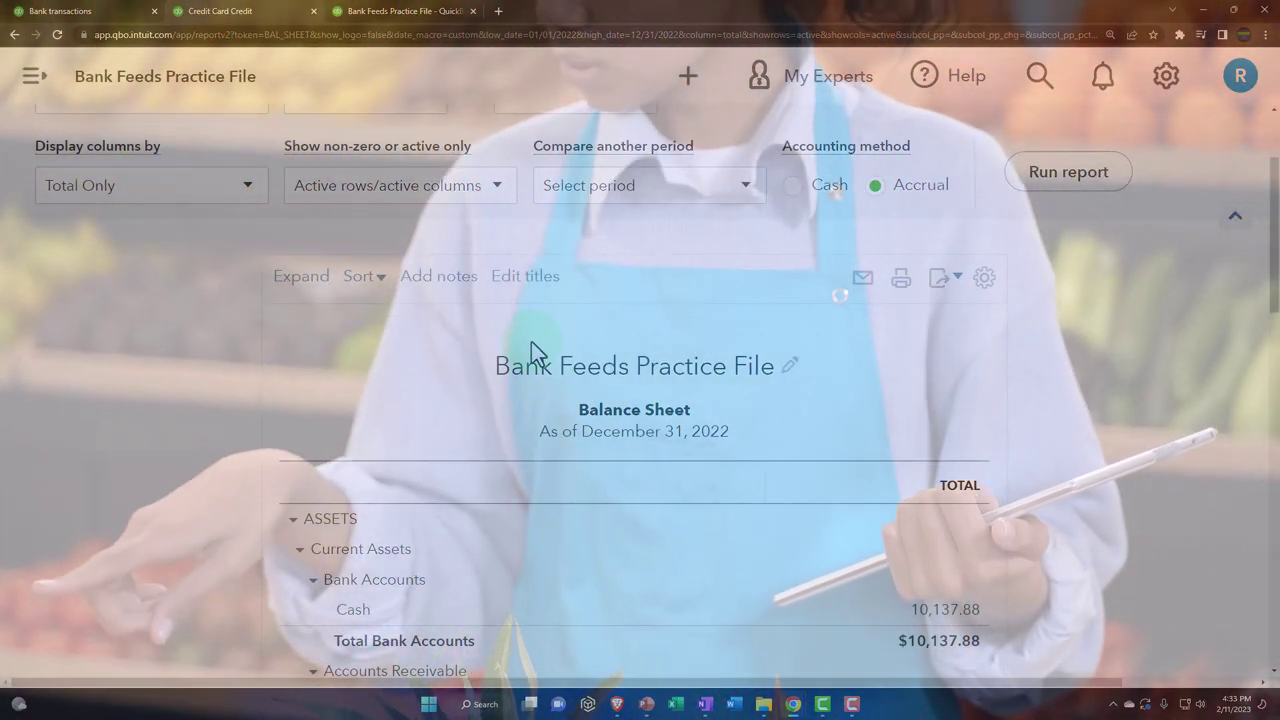
scroll(315, 582, "down", 1)
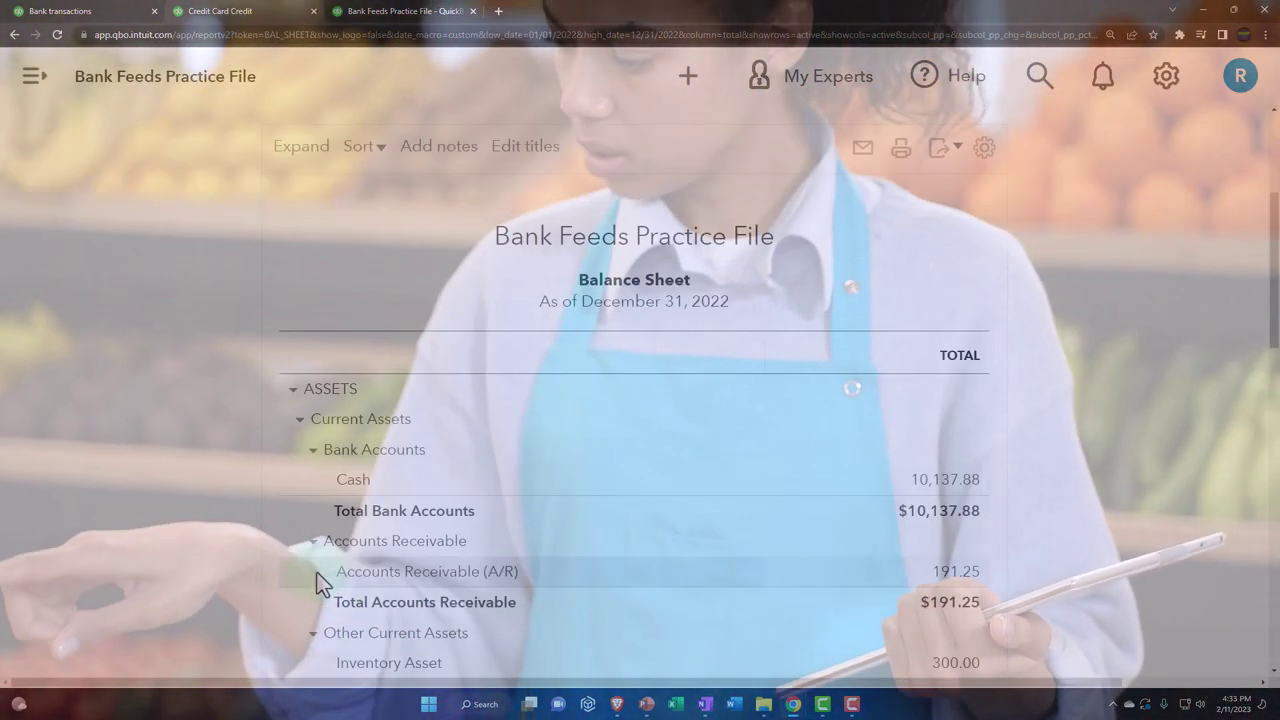
left_click(311, 449)
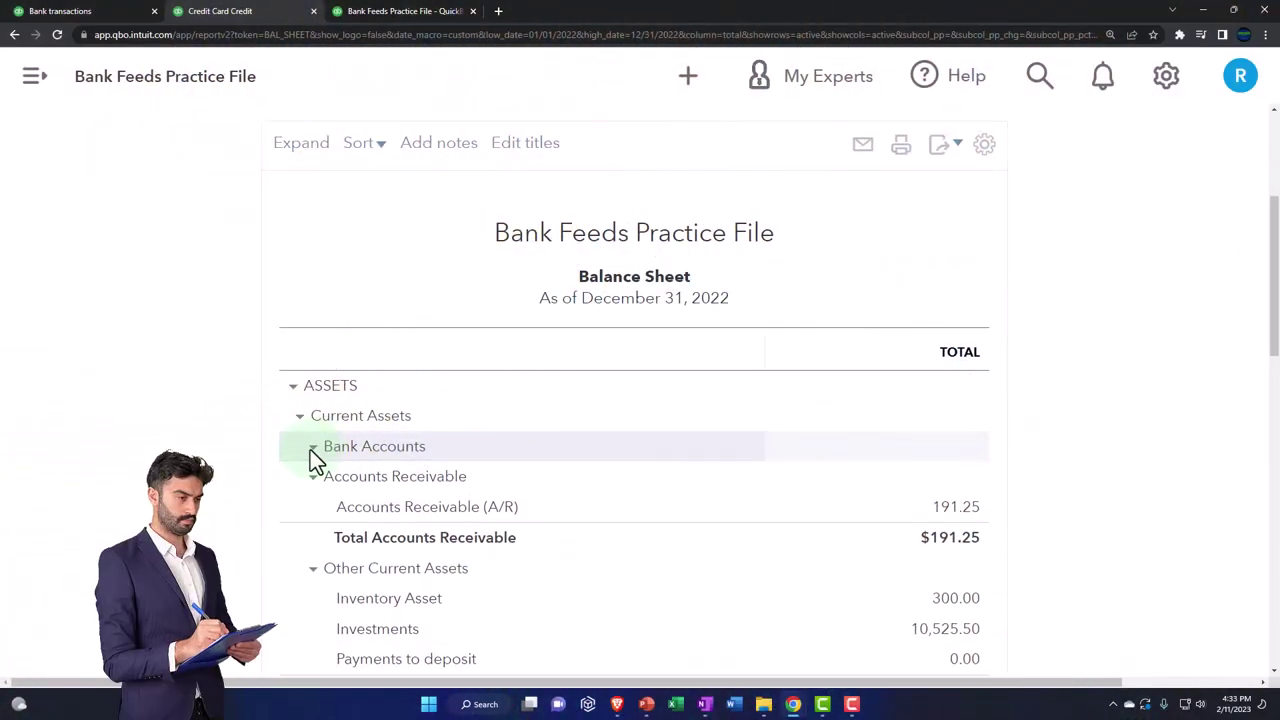
left_click(311, 449)
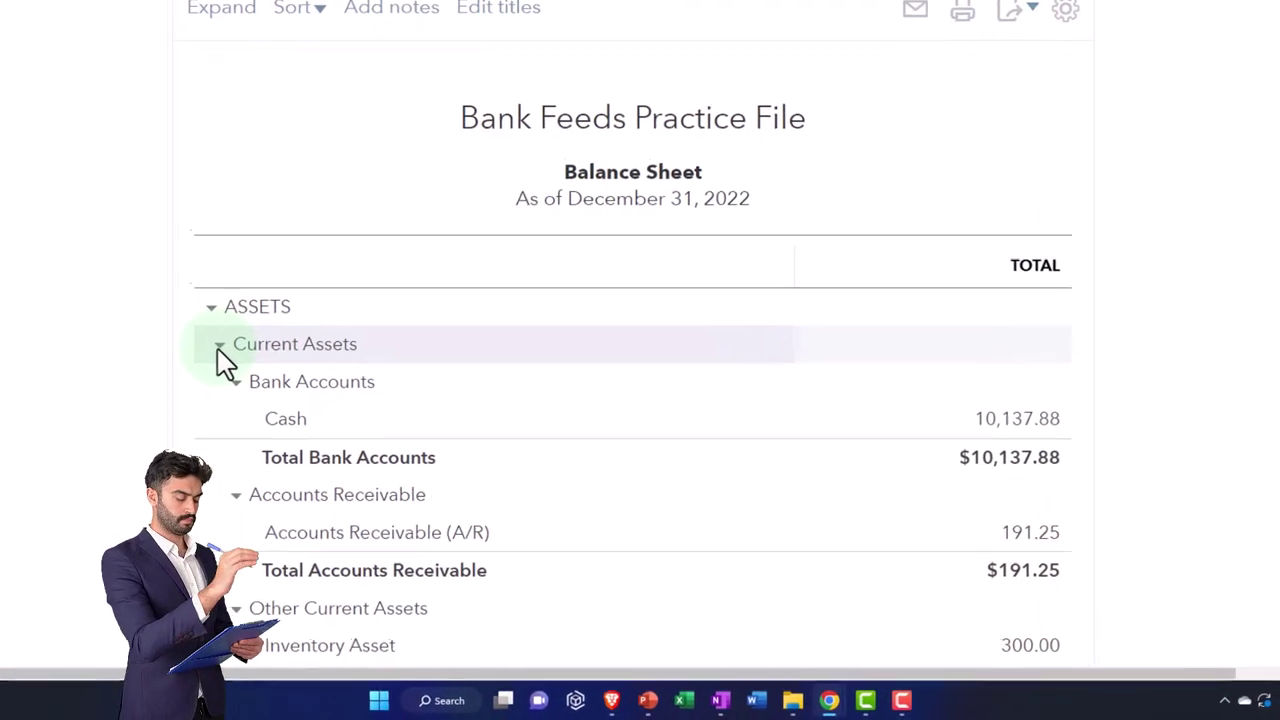
left_click(219, 348)
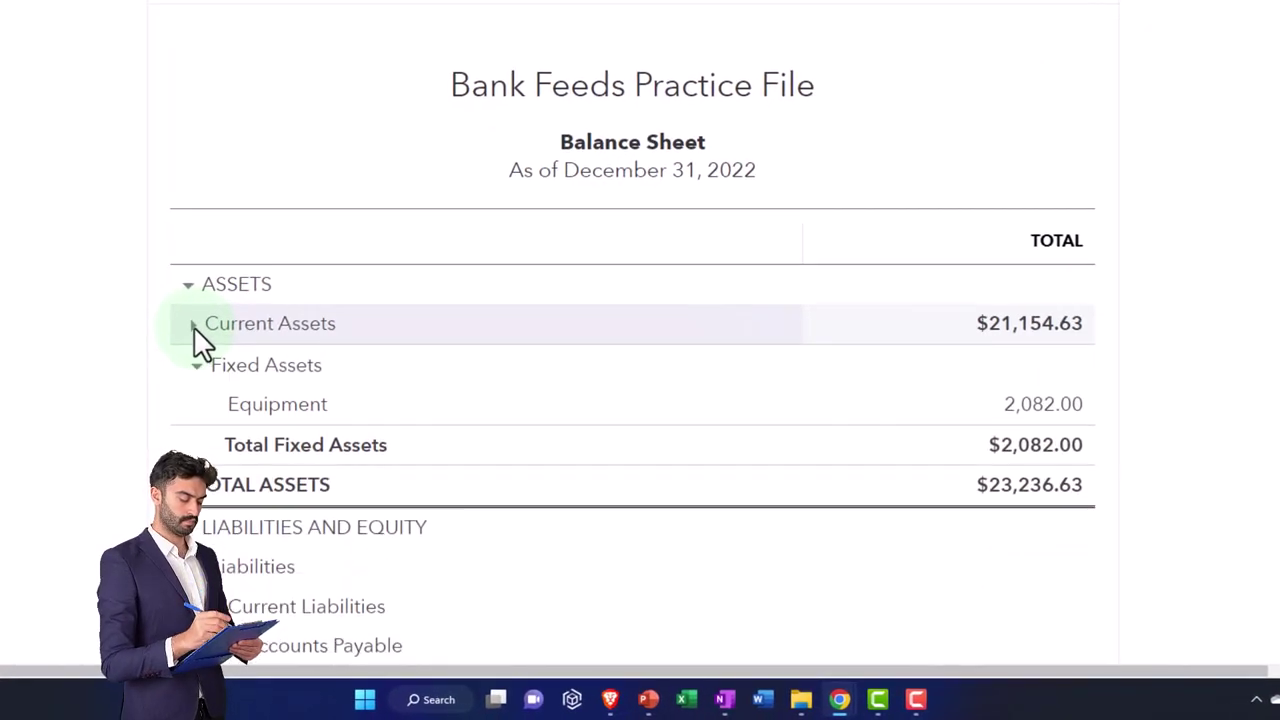
left_click(220, 350)
scroll(200, 417, "down", 1)
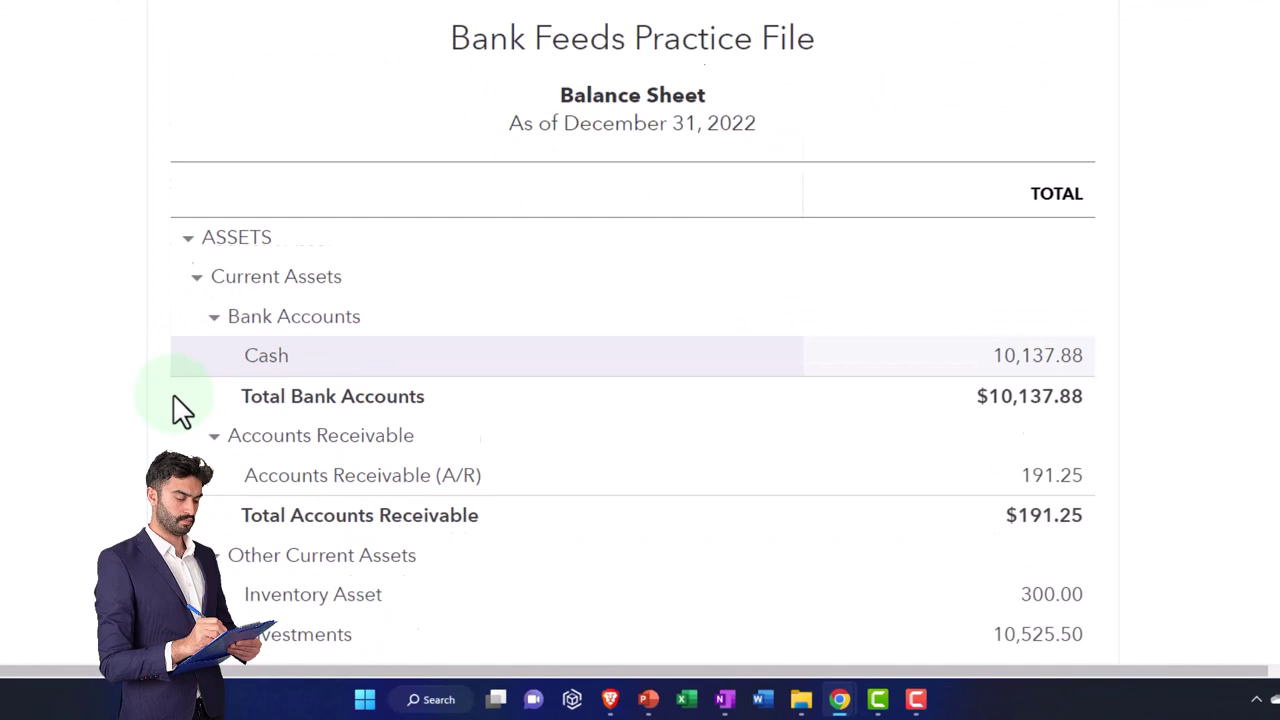
scroll(180, 410, "down", 9)
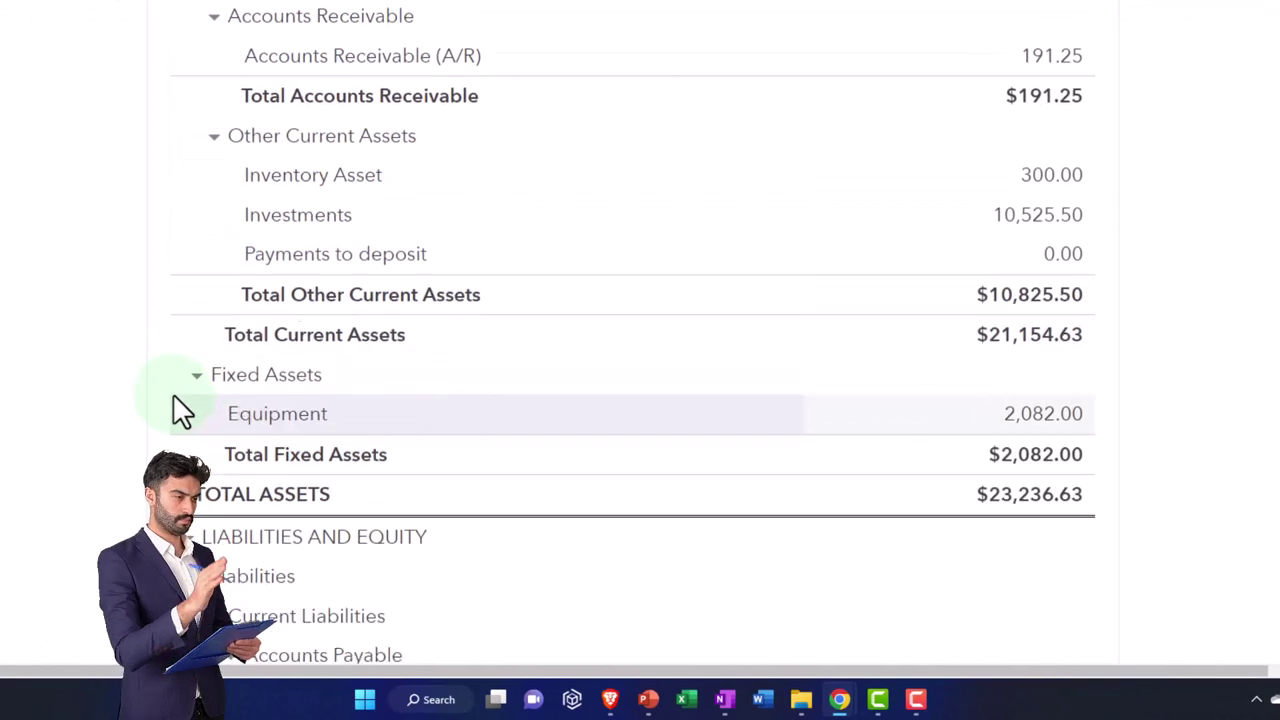
scroll(182, 425, "down", 2)
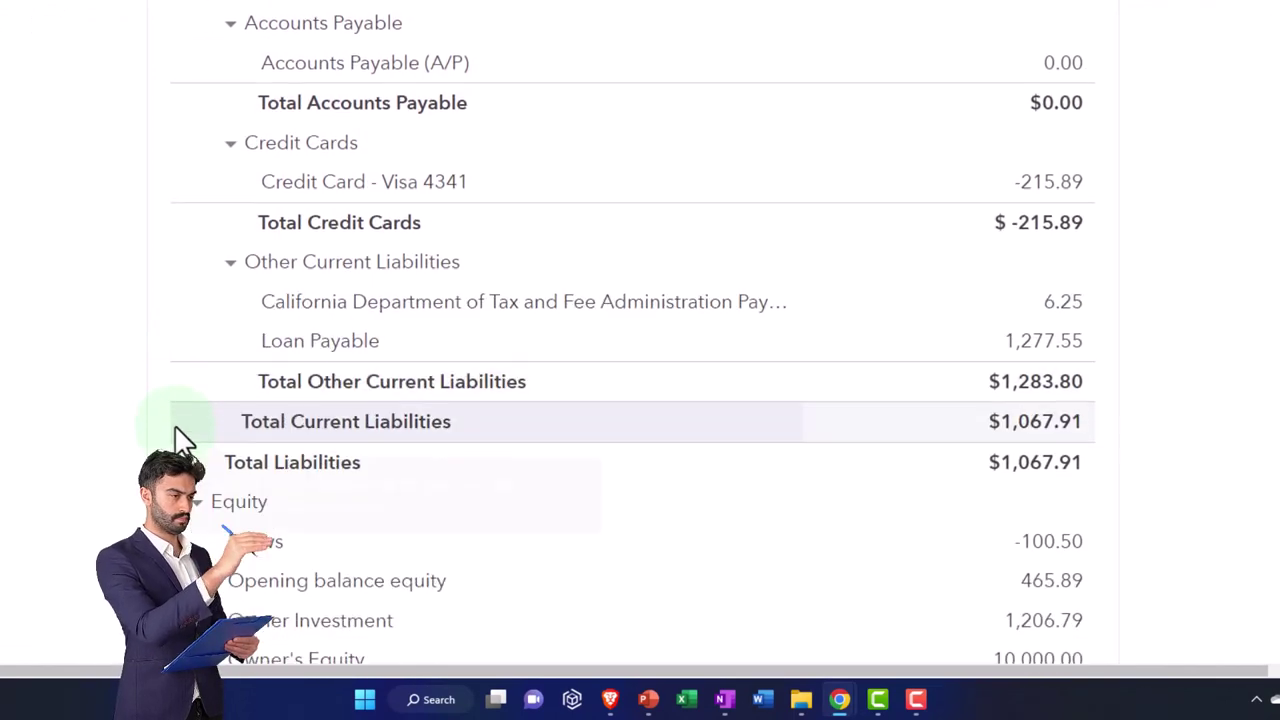